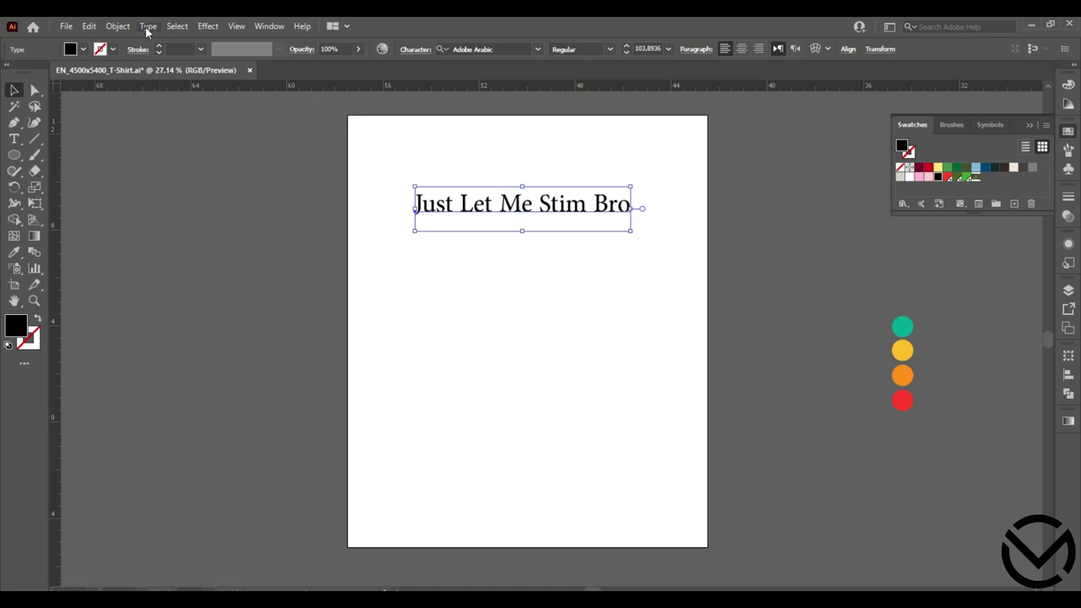
Step: Change the text "Just Let Me Stim Bro" to uppercase and reposition it across the upper part of the artboard
mouse_move(338, 234)
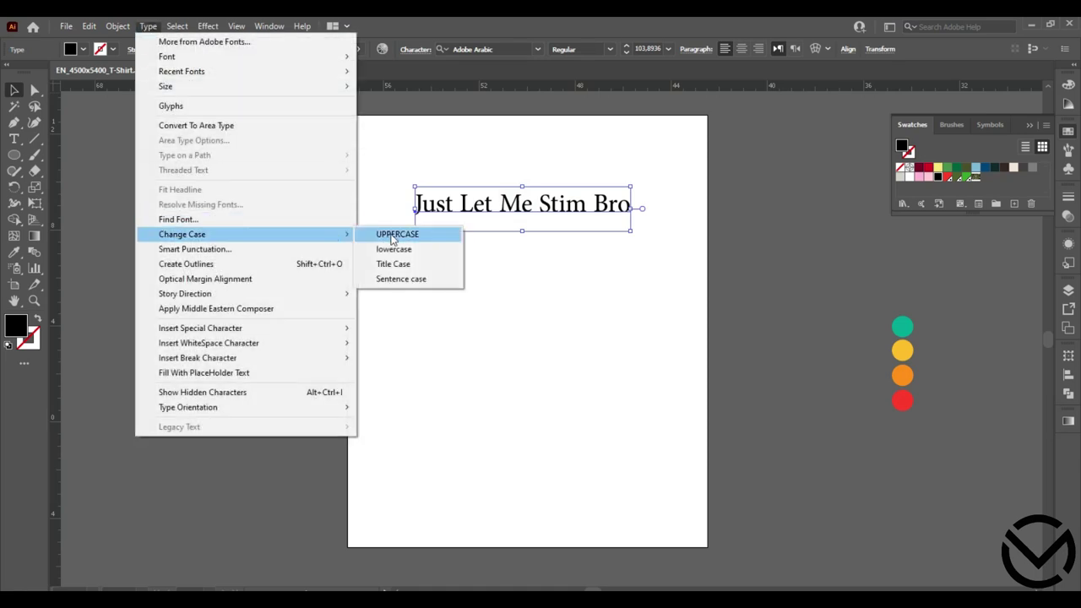
click(390, 236)
drag(549, 216, 532, 205)
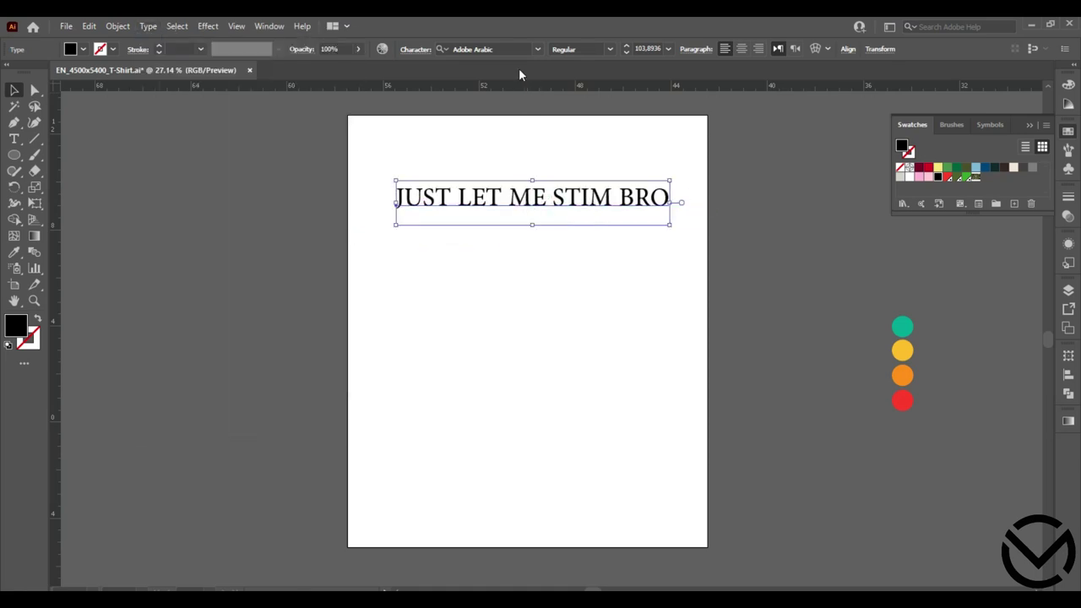
Step: Set the text's font to Keep on Truckin
click(532, 49)
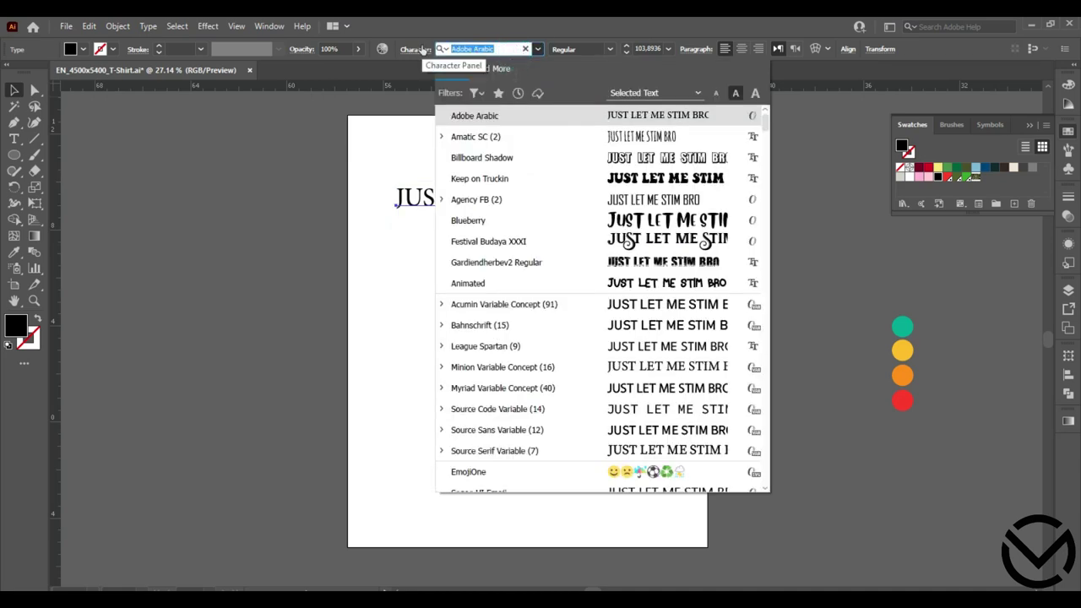
text(keep)
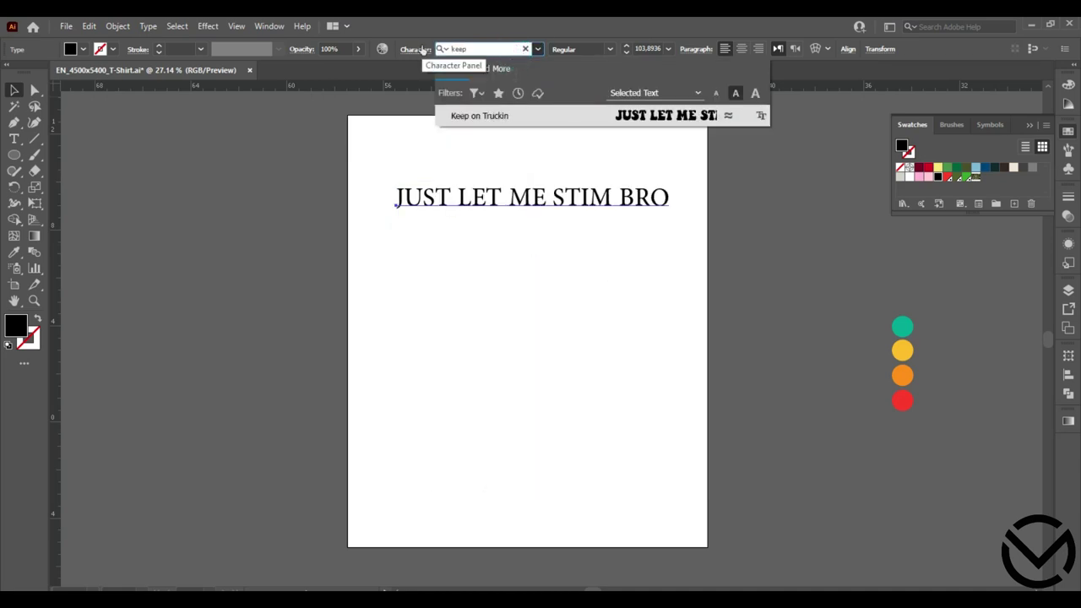
click(678, 116)
Step: Stack three copies of the text line below the original and shorten the first line to JUST
drag(501, 201, 527, 338)
key(t)
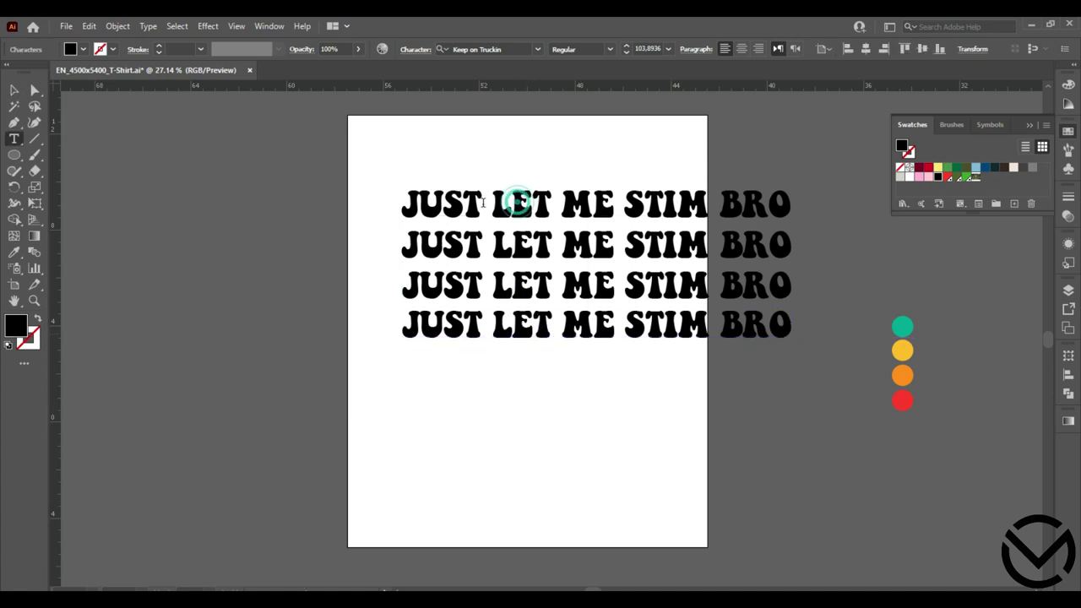
drag(483, 206, 814, 218)
key(BackSpace)
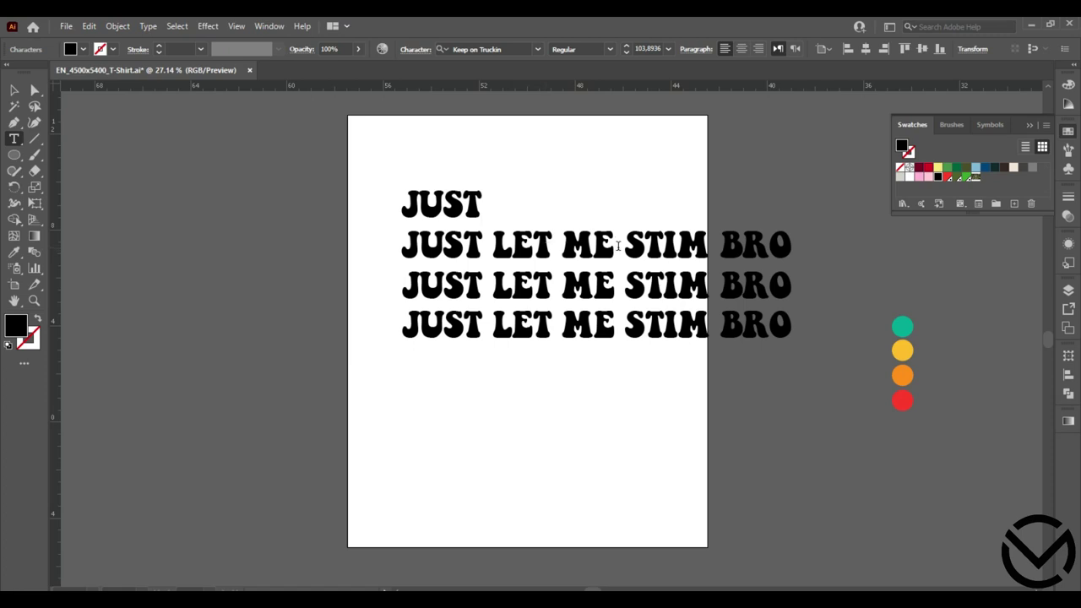
Step: Shorten the second line to LET ME
drag(613, 243, 836, 244)
key(BackSpace)
drag(500, 243, 354, 244)
key(BackSpace)
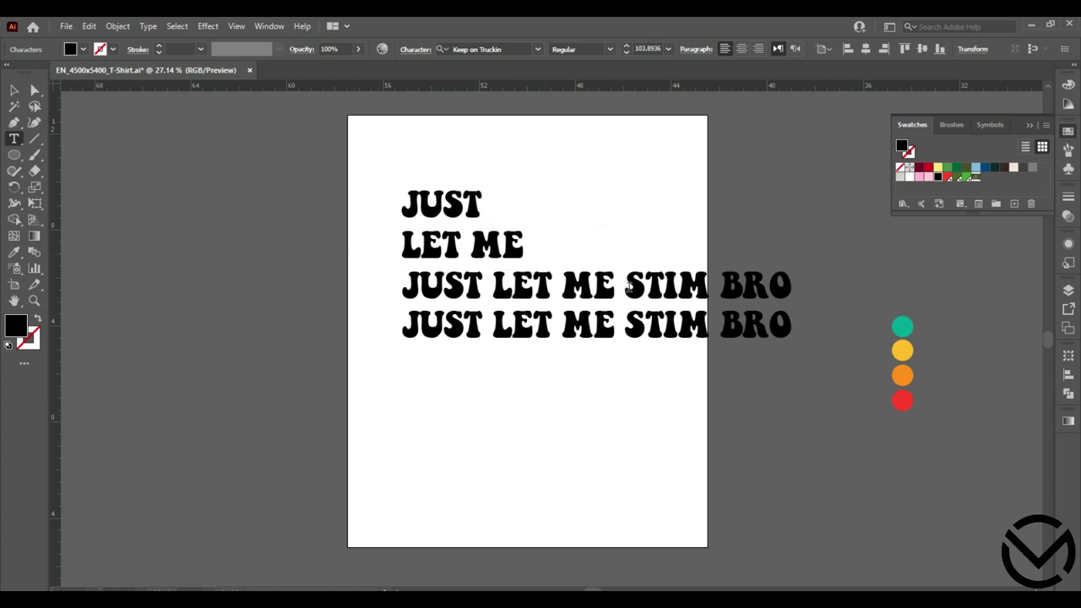
Step: Shorten the third line to STIM and the fourth line to BRO
drag(632, 288, 374, 284)
key(BackSpace)
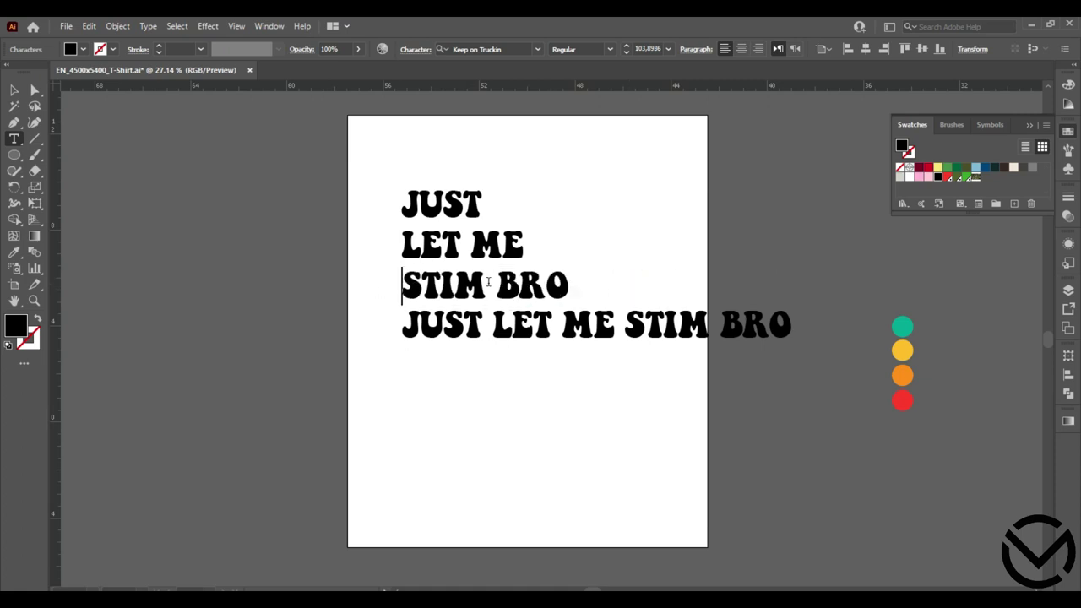
drag(478, 285, 620, 287)
key(BackSpace)
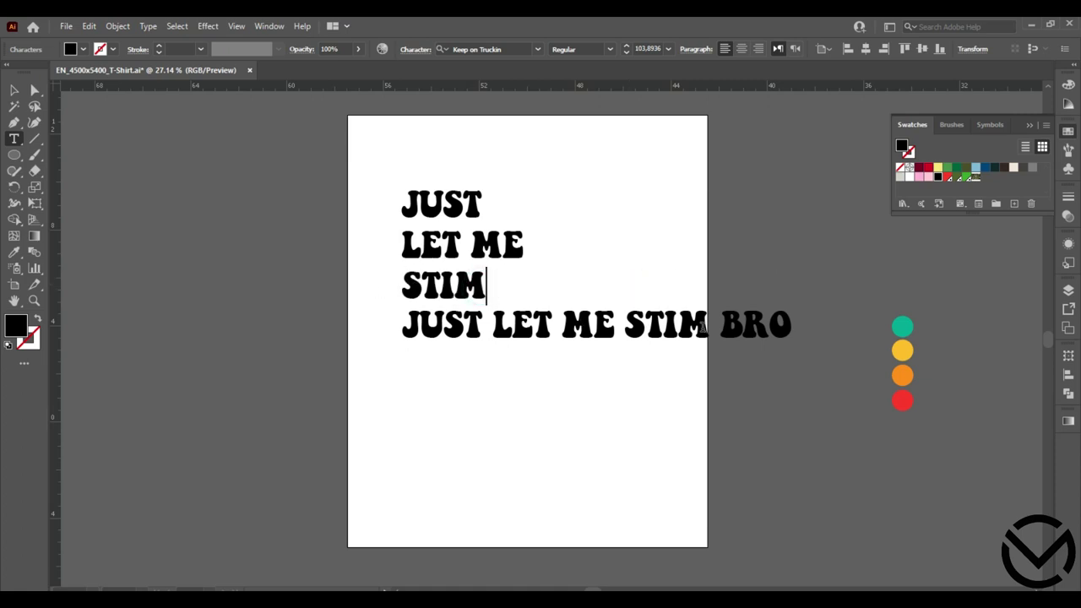
drag(721, 326, 374, 319)
key(BackSpace)
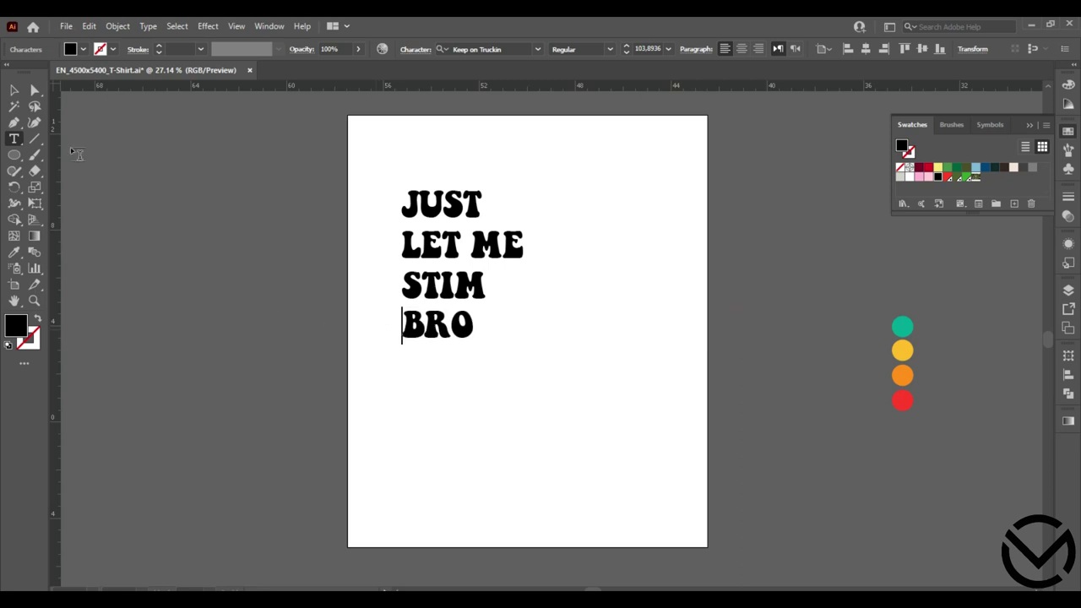
Step: Enlarge JUST and place it at the head of the artboard, then scale LET ME to the same width beneath it
click(13, 88)
drag(477, 202, 562, 199)
drag(507, 257, 630, 337)
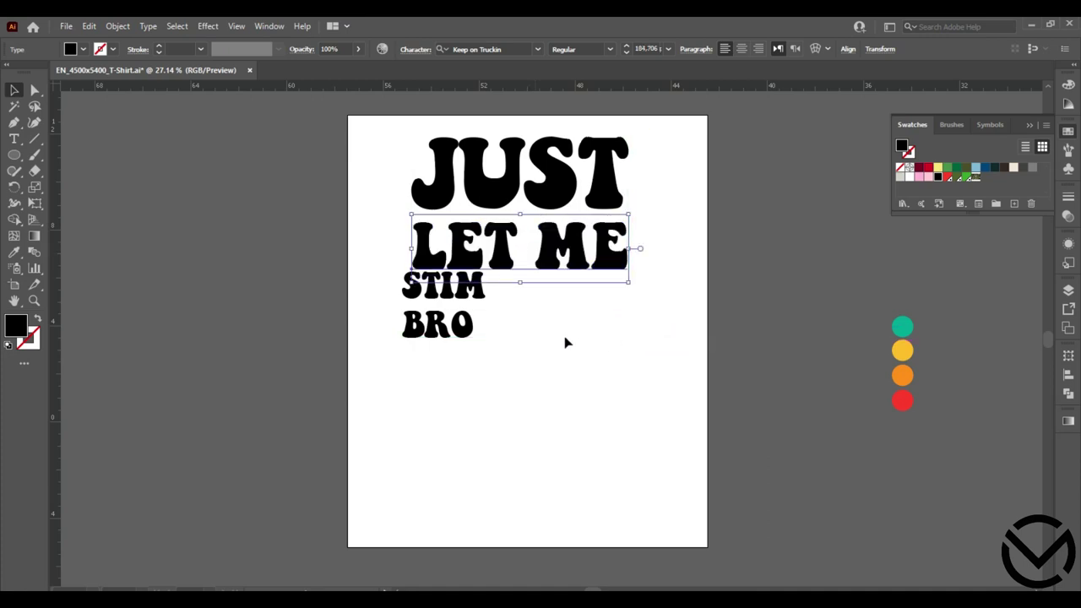
click(564, 337)
Step: Move BRO lower, then enlarge STIM and BRO to match the width of the lines above
drag(414, 315, 445, 426)
drag(440, 299, 628, 434)
drag(485, 433, 566, 516)
click(582, 434)
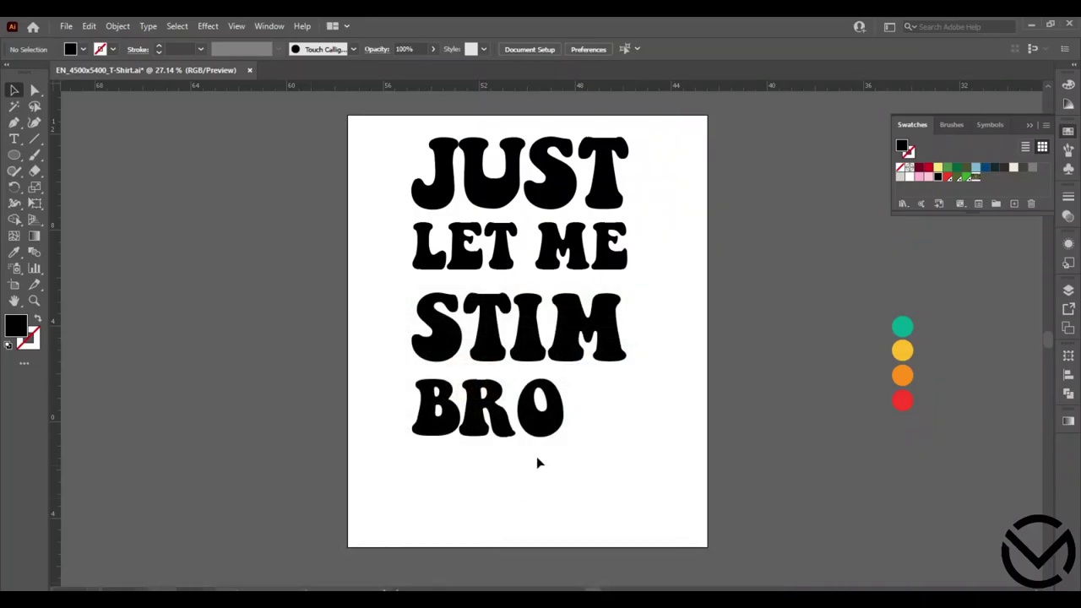
click(546, 429)
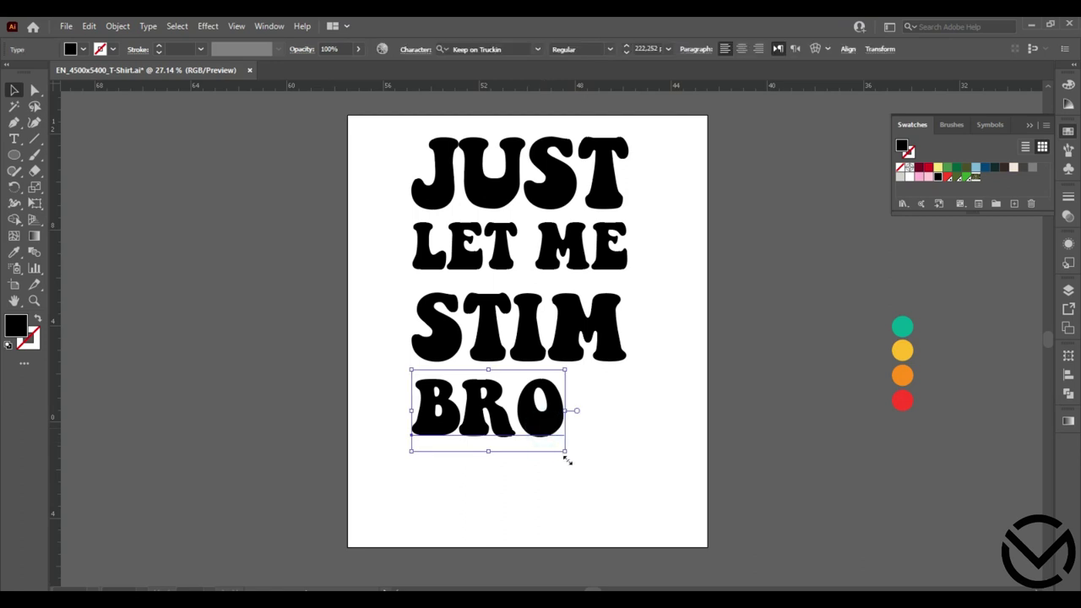
drag(566, 454, 628, 549)
click(567, 516)
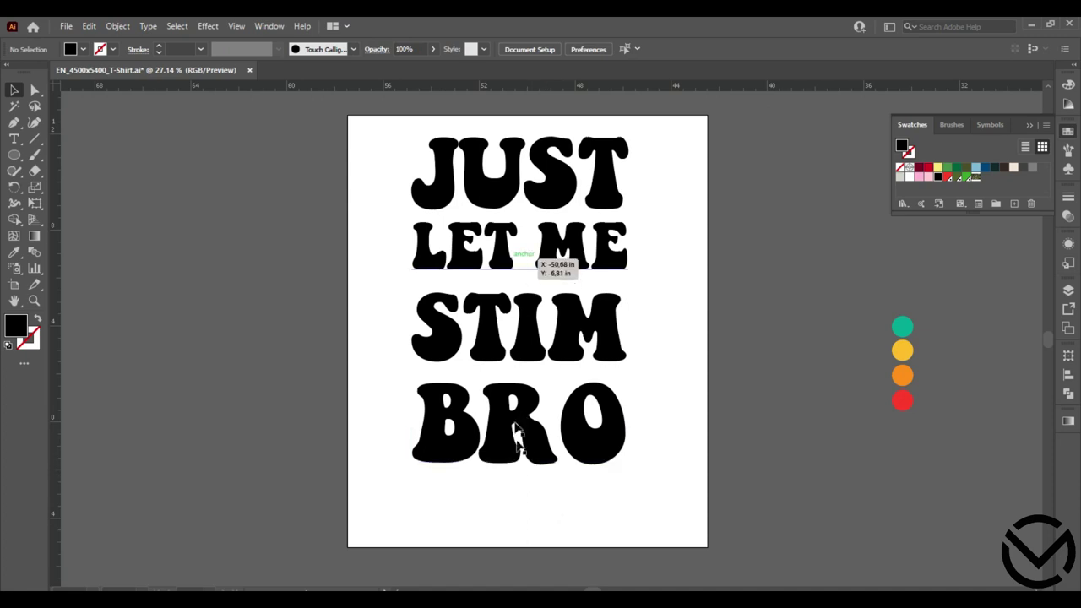
Step: Nudge LET ME, STIM and BRO up together to tighten the gap below JUST
drag(525, 494, 518, 253)
key(Up)
key(Up)
key(Up)
key(Up)
key(Up)
key(Up)
key(Up)
key(Up)
key(Up)
key(Up)
Step: Nudge STIM and BRO up together to tighten the gap below LET ME
drag(532, 507, 518, 334)
key(Up)
key(Up)
key(Up)
key(Up)
key(Up)
key(Up)
key(Up)
key(Up)
key(Up)
key(Up)
key(Up)
key(Up)
key(Up)
key(Up)
key(Up)
key(Up)
key(Up)
key(Up)
Step: Nudge BRO up to tighten the gap below STIM
drag(515, 467, 526, 415)
key(Up)
key(Up)
key(Up)
key(Up)
key(Up)
key(Up)
key(Up)
key(Up)
key(Up)
key(Up)
key(Up)
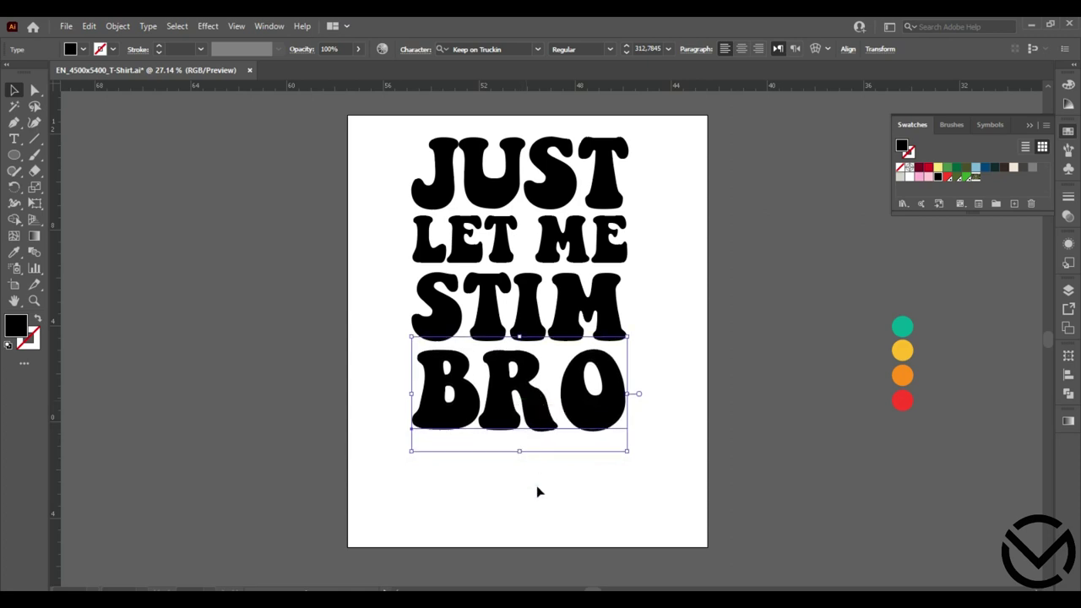
click(537, 491)
Step: Move all four text lines as one block slightly lower toward the middle of the artboard
drag(639, 140, 452, 463)
drag(496, 409, 492, 455)
click(592, 541)
drag(593, 513, 475, 139)
drag(555, 244, 557, 219)
click(671, 207)
Step: Recolor JUST with the red sampled from the palette circles beside the artboard
click(579, 212)
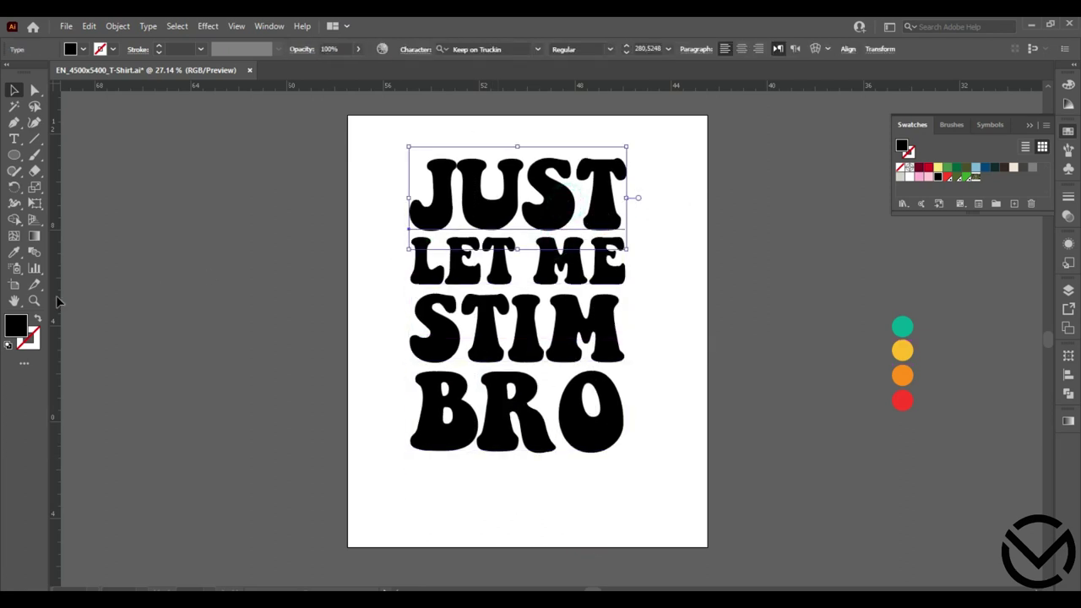
click(14, 251)
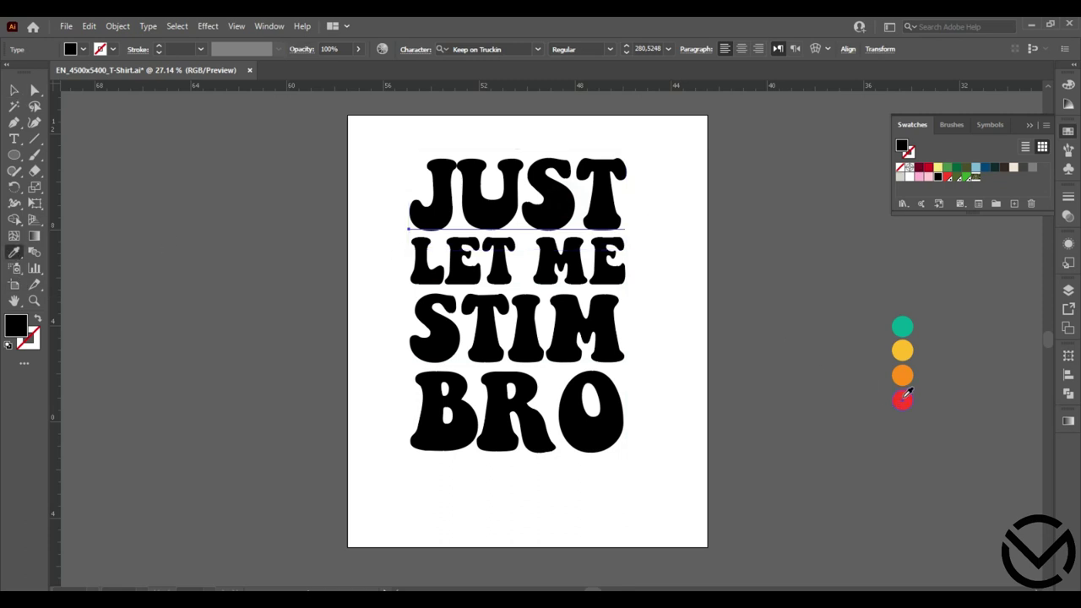
click(904, 397)
click(13, 91)
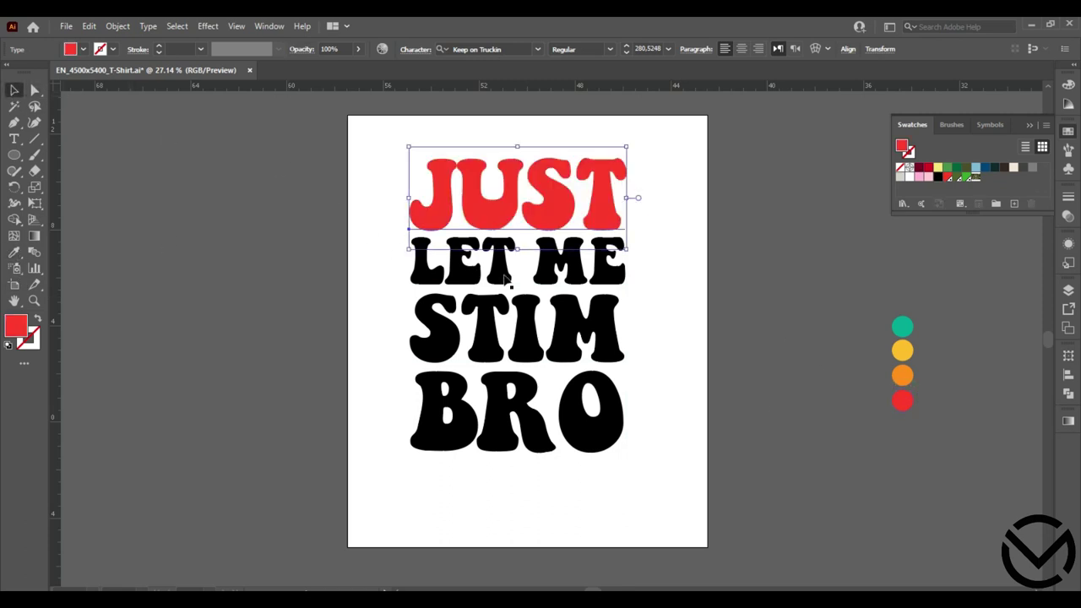
Step: Recolor LET ME with the orange sampled from the palette circles
click(506, 277)
click(13, 252)
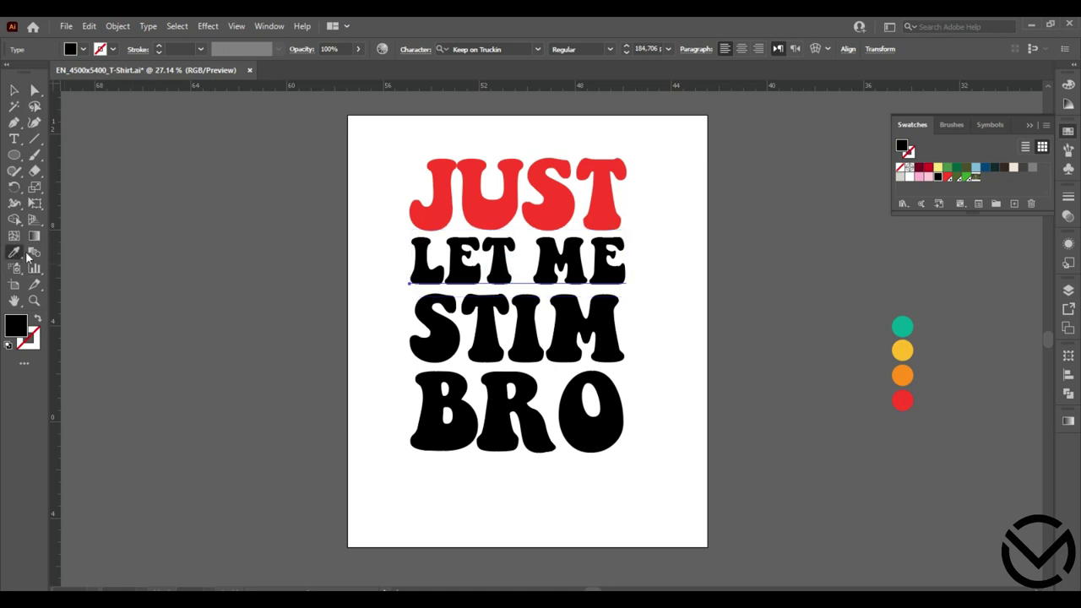
click(904, 376)
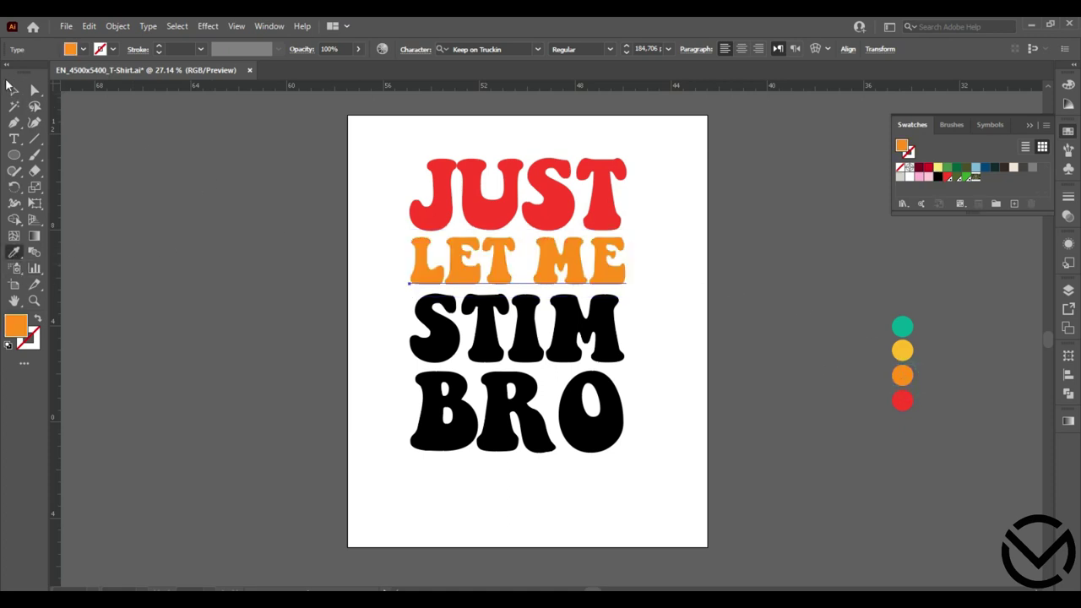
click(14, 91)
Step: Recolor STIM with the yellow sampled from the palette circles
click(519, 305)
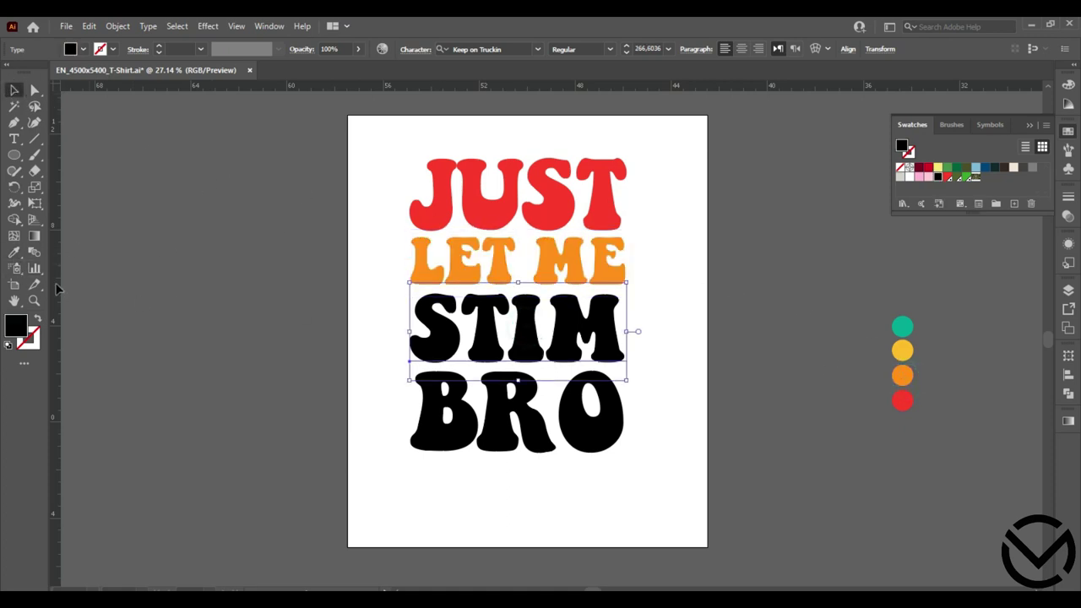
click(14, 252)
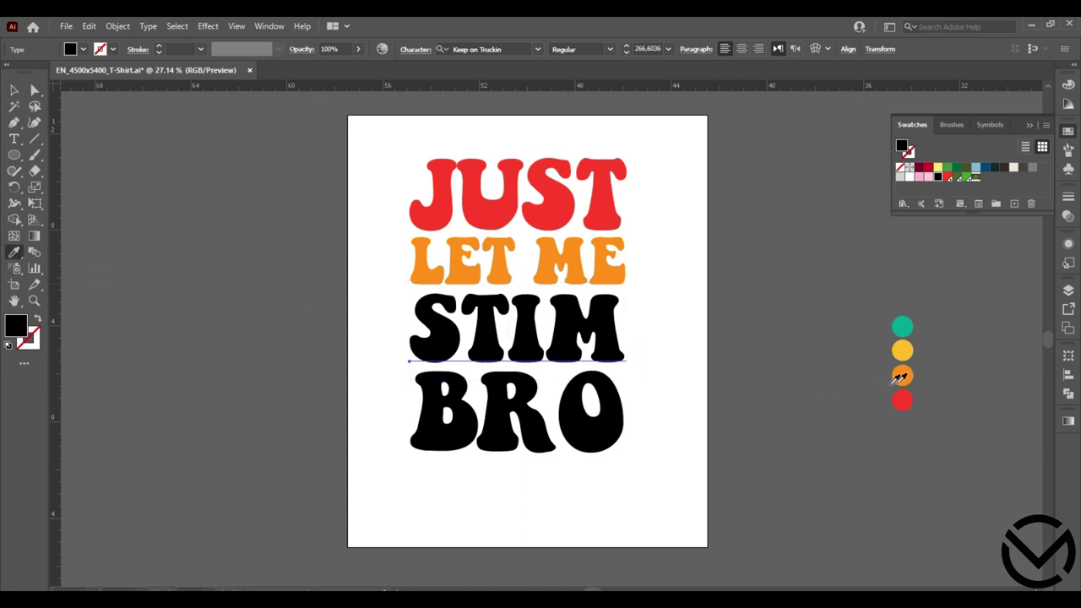
click(903, 348)
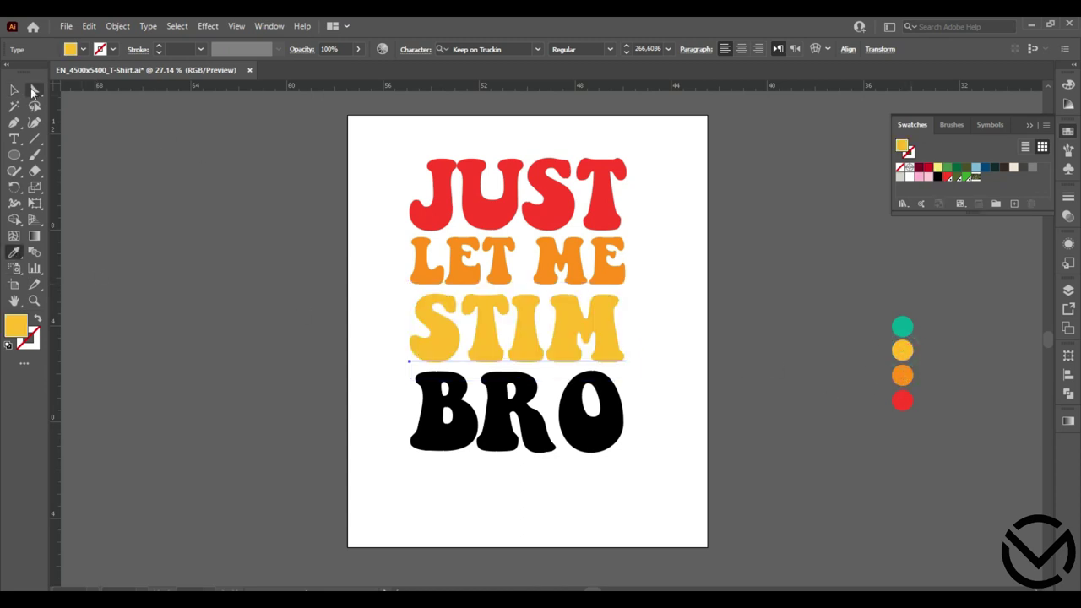
click(13, 91)
Step: Recolor BRO with the green sampled from the palette circles and select all four text lines
click(541, 429)
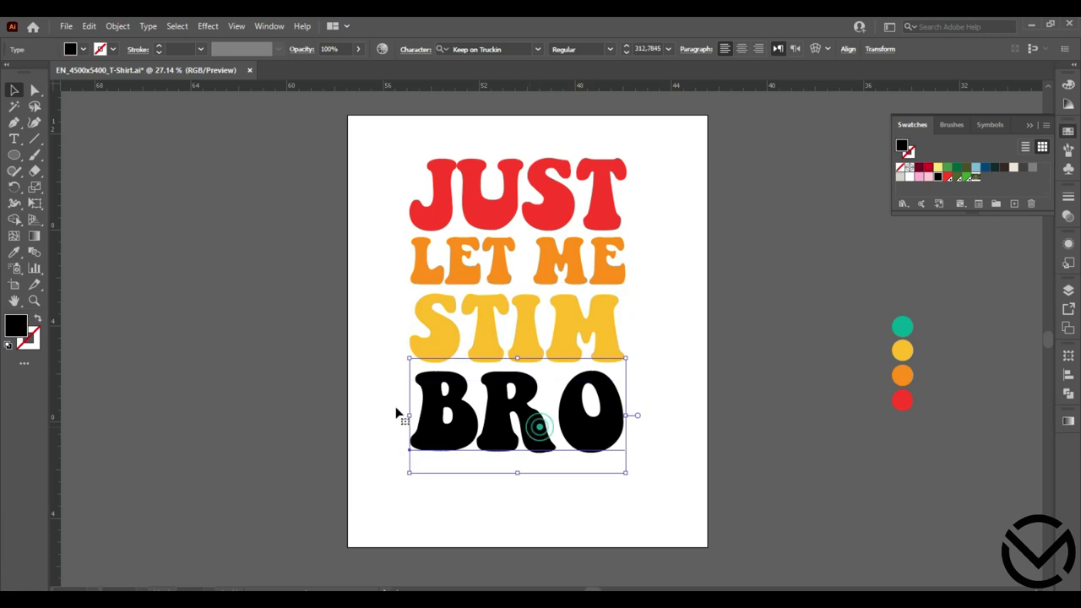
click(14, 252)
click(904, 326)
click(13, 92)
click(757, 267)
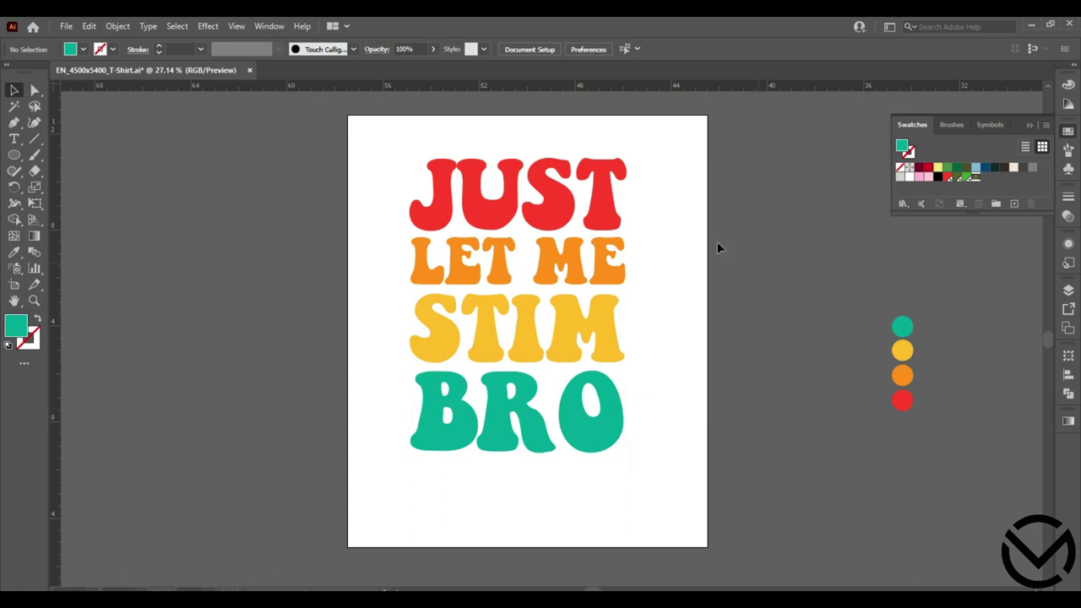
drag(667, 153, 379, 471)
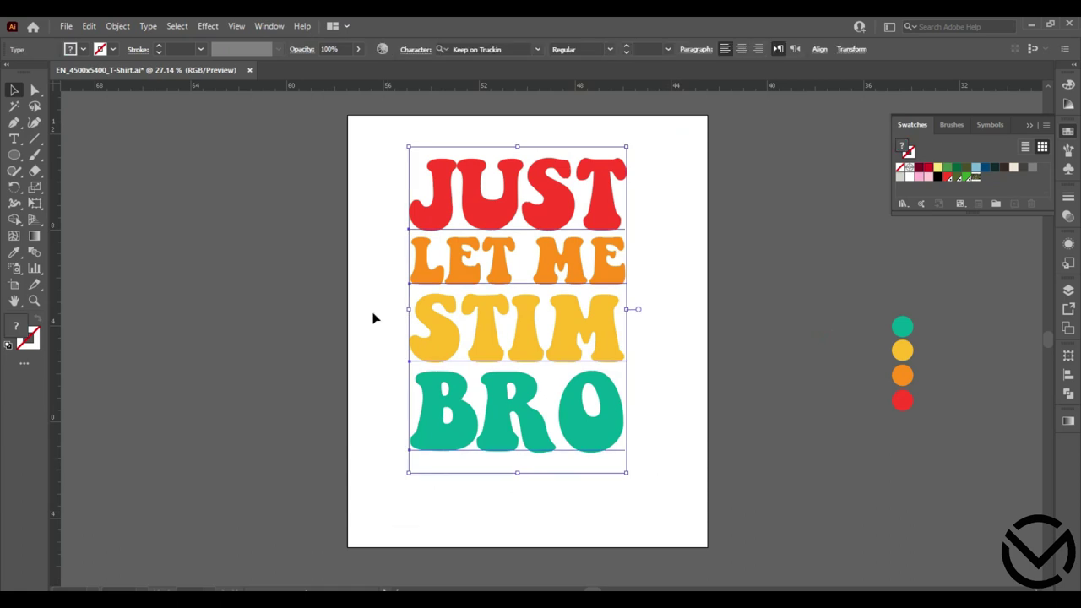
click(207, 26)
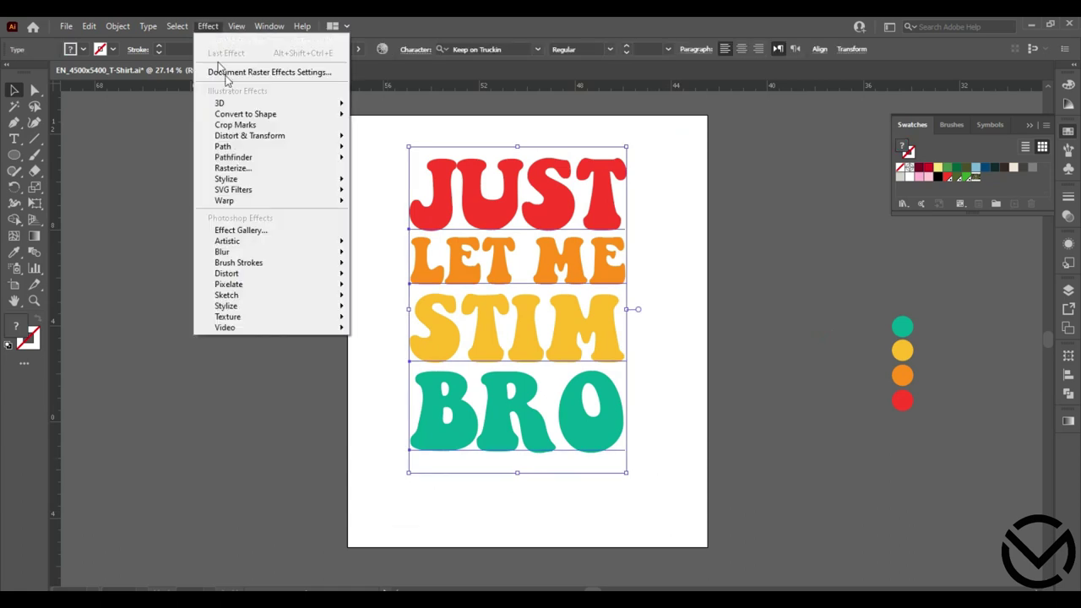
mouse_move(331, 200)
click(374, 205)
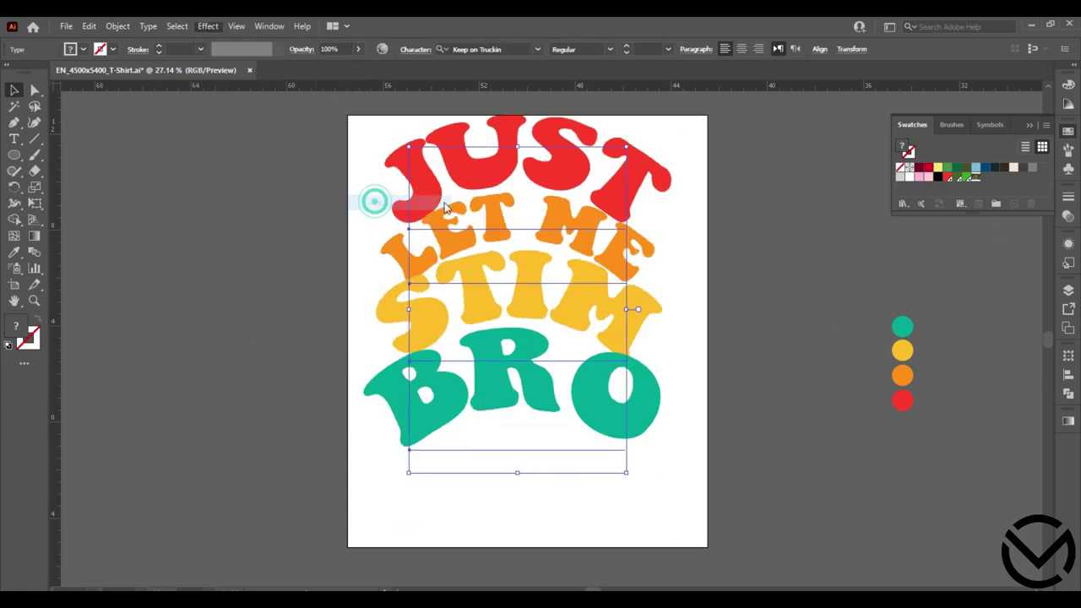
click(912, 193)
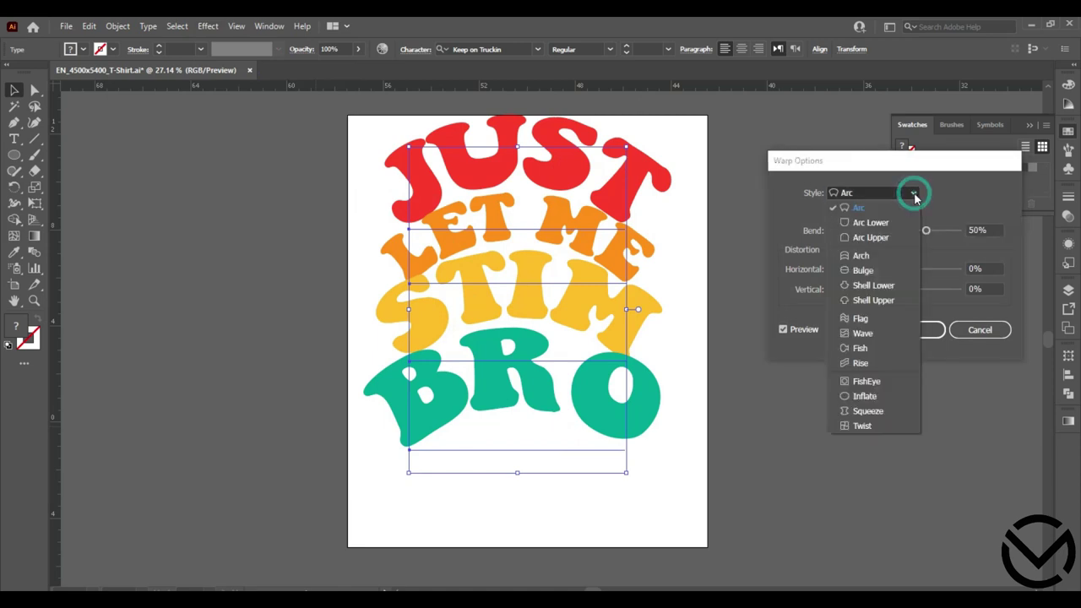
click(862, 335)
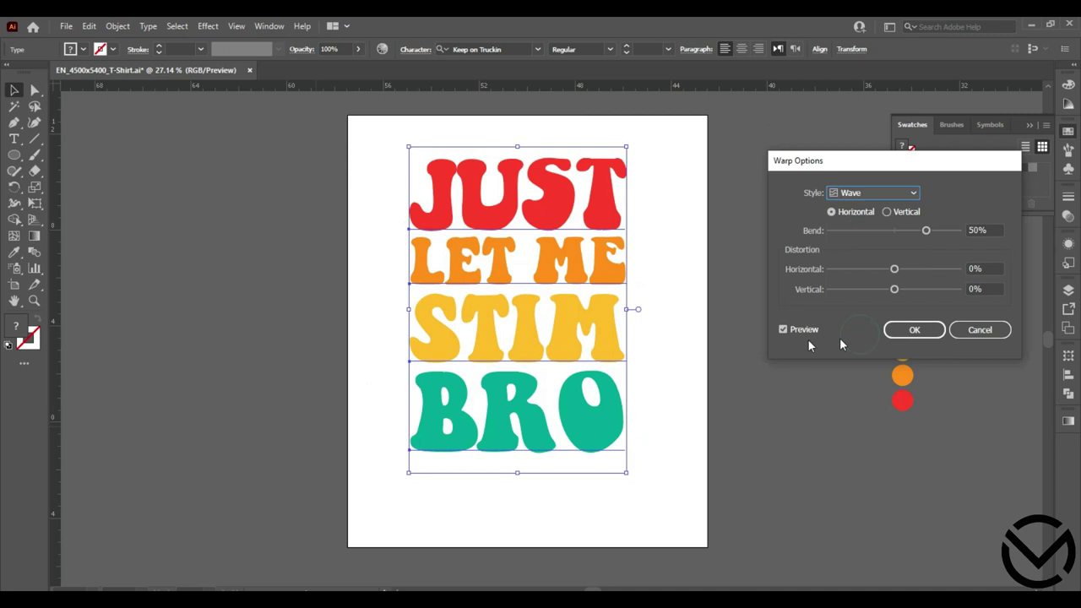
drag(923, 228, 967, 242)
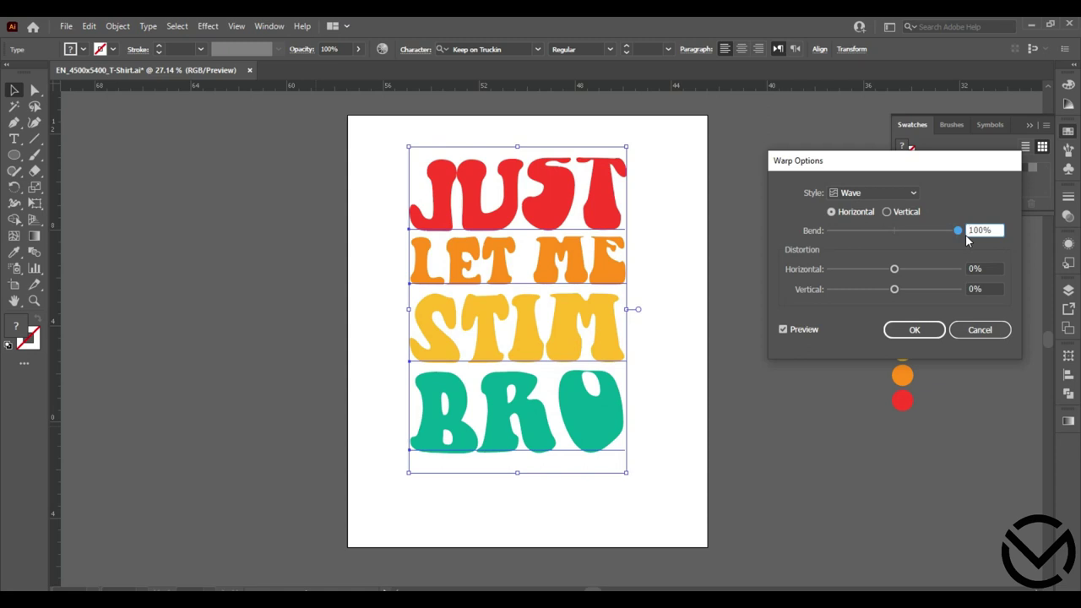
drag(960, 237, 937, 230)
mouse_move(897, 274)
mouse_down()
mouse_move(917, 276)
mouse_move(896, 276)
mouse_move(897, 293)
mouse_move(922, 302)
mouse_move(901, 291)
mouse_up()
click(980, 330)
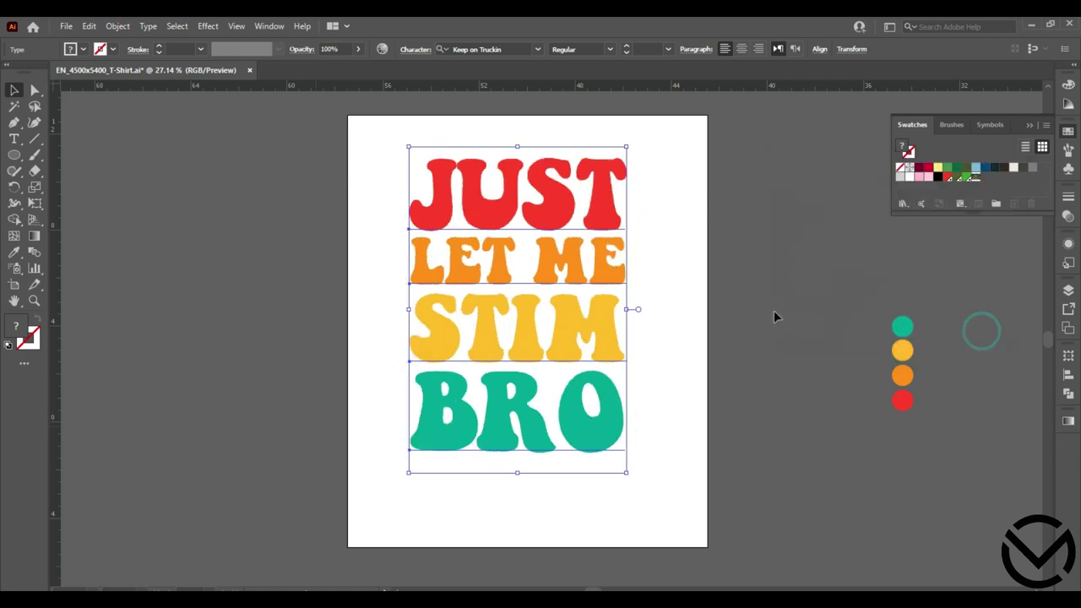
Step: Apply a horizontal Flag warp with 36% bend to all four selected text lines
click(202, 31)
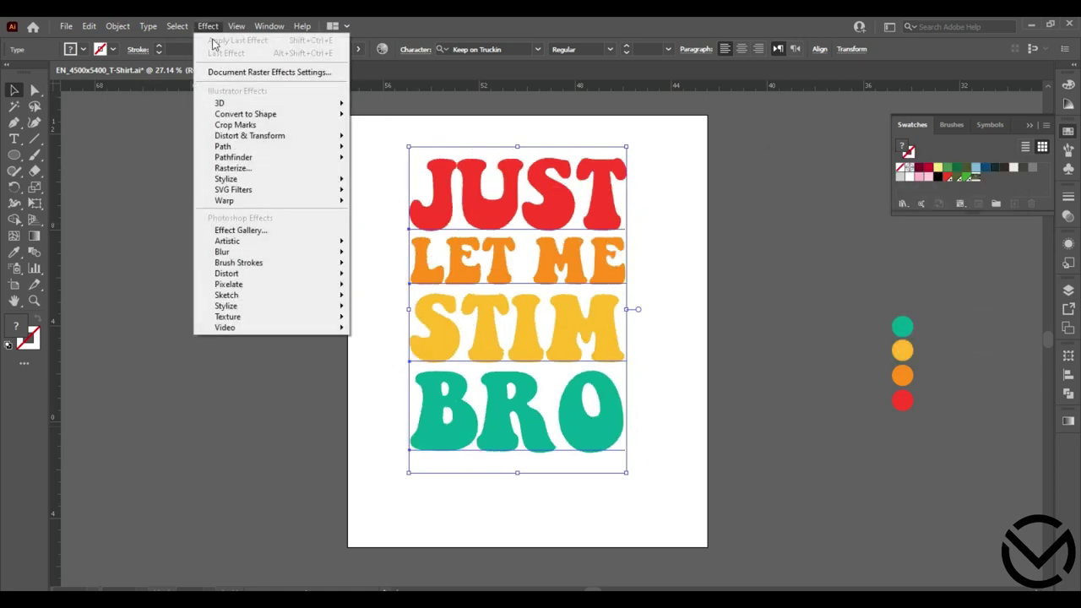
mouse_move(295, 204)
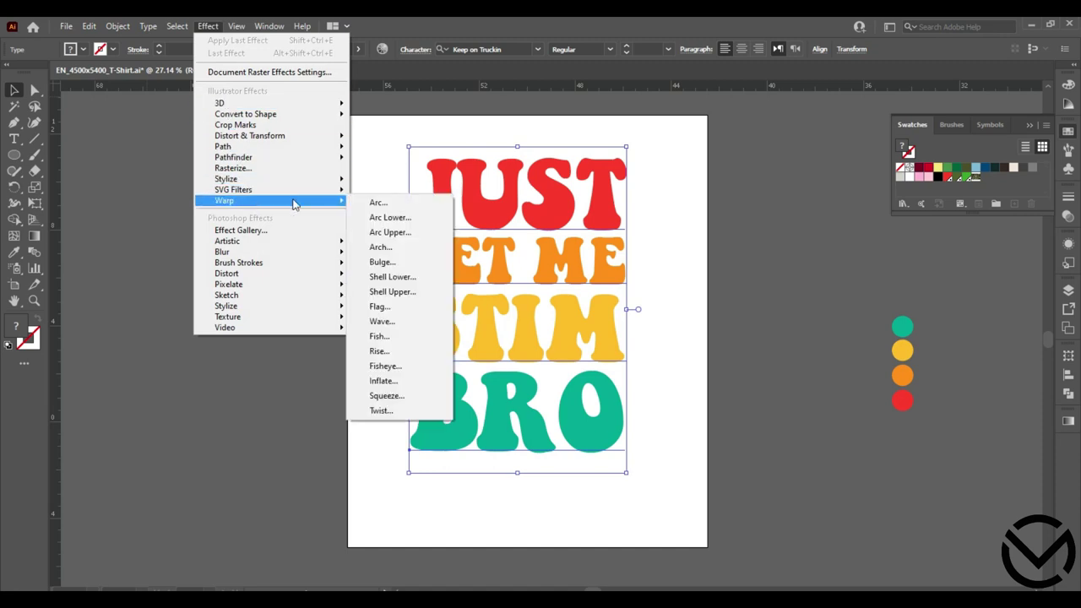
click(369, 203)
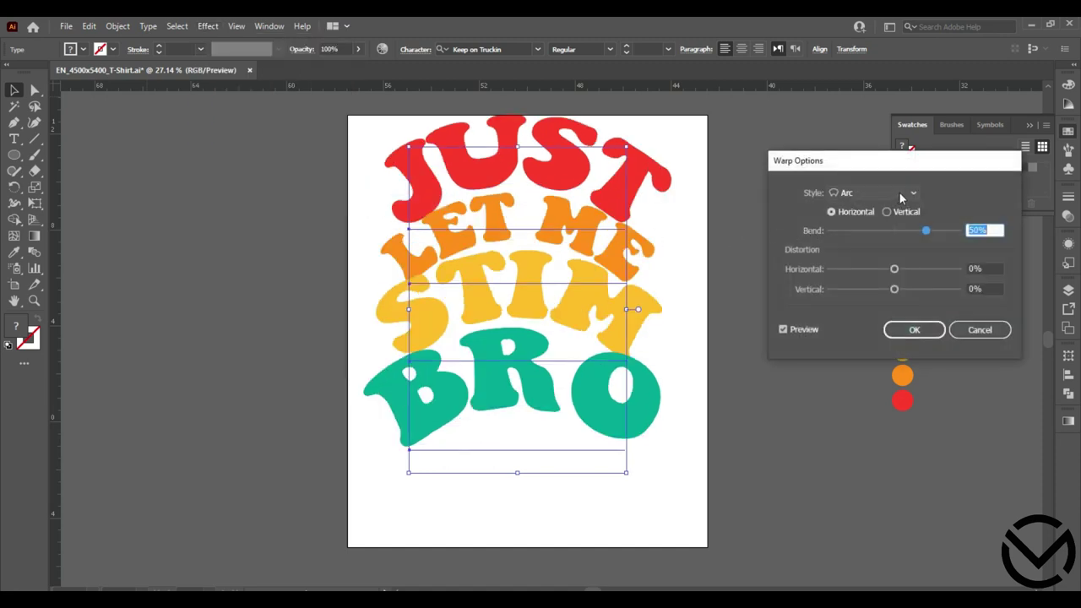
click(898, 193)
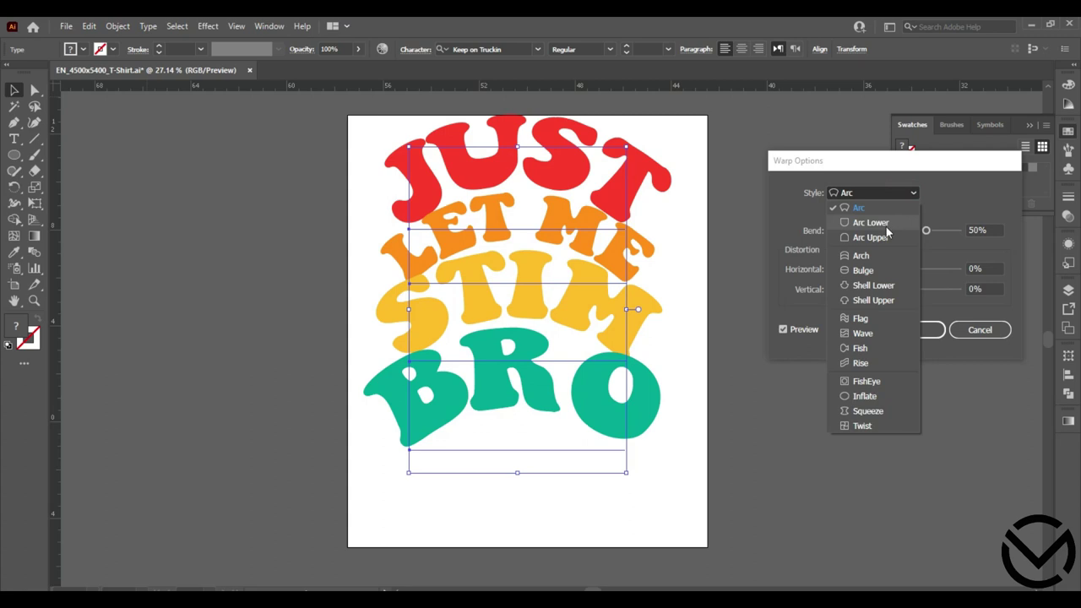
click(863, 318)
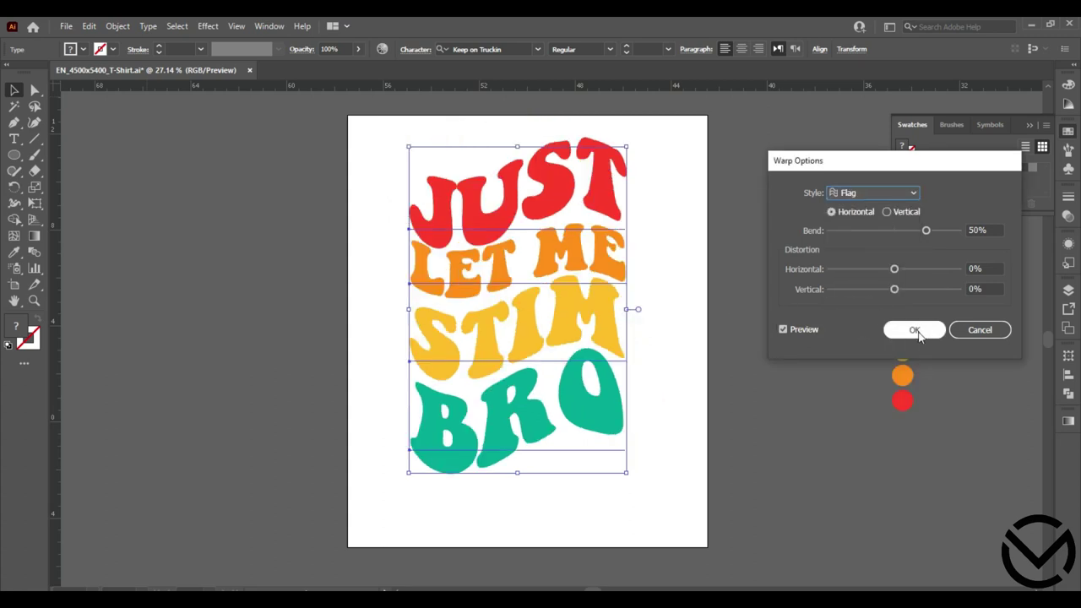
drag(925, 231, 922, 234)
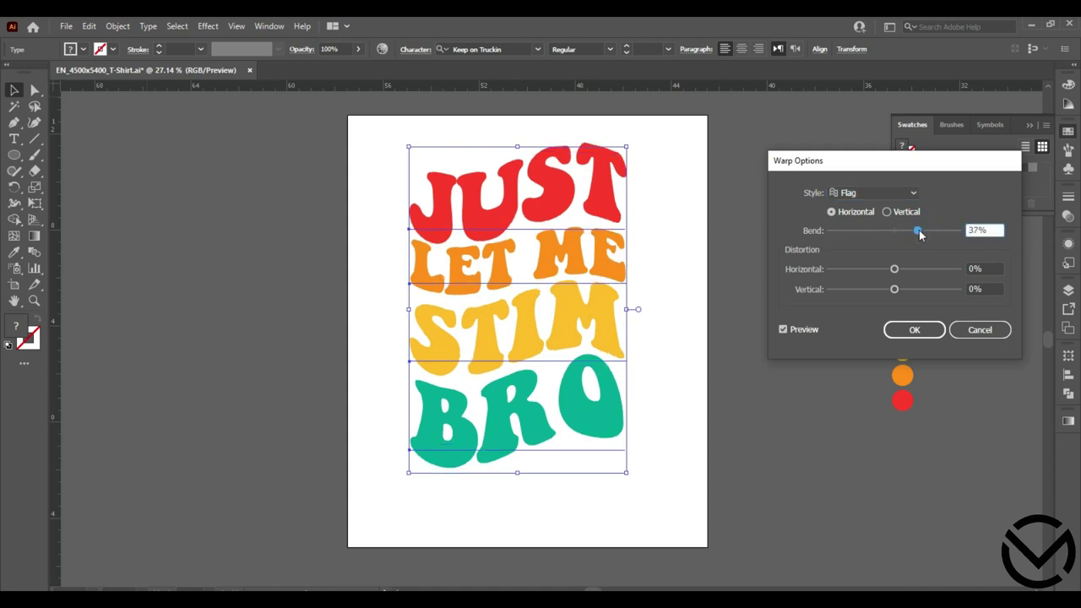
drag(919, 235, 918, 235)
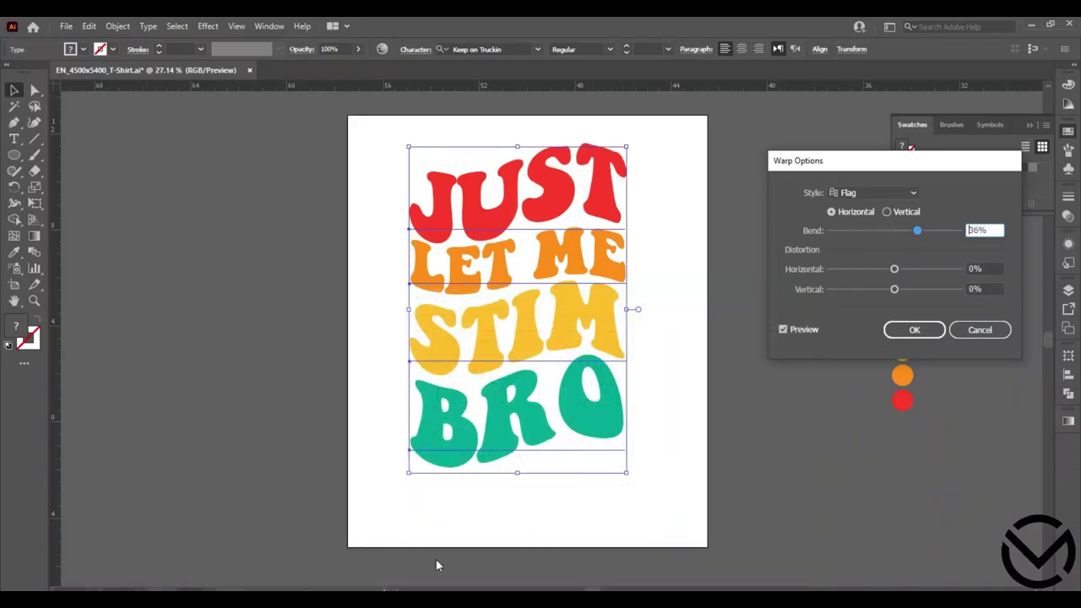
click(914, 331)
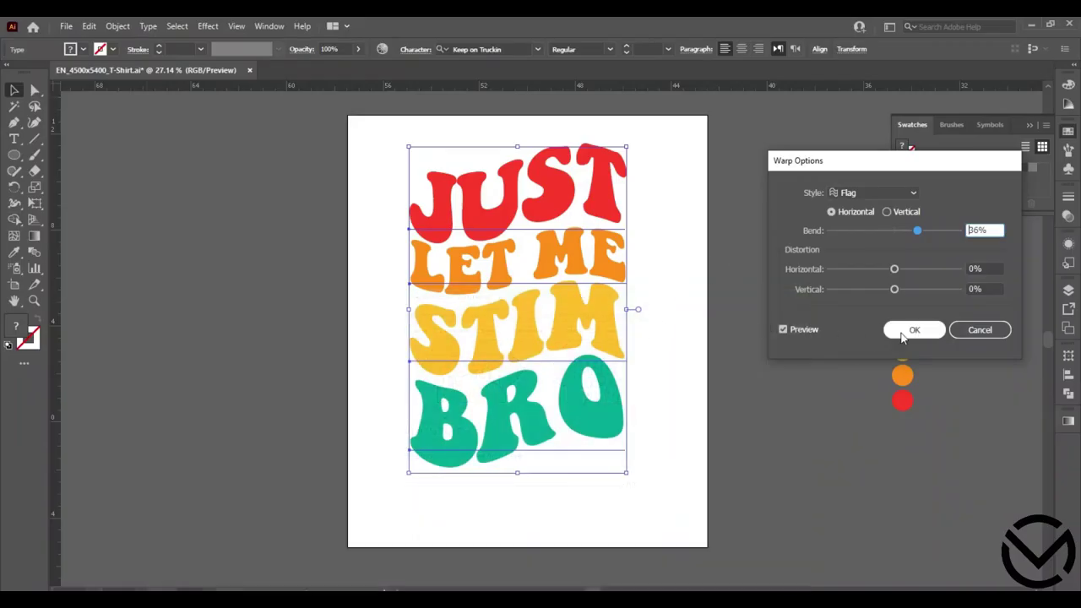
click(915, 330)
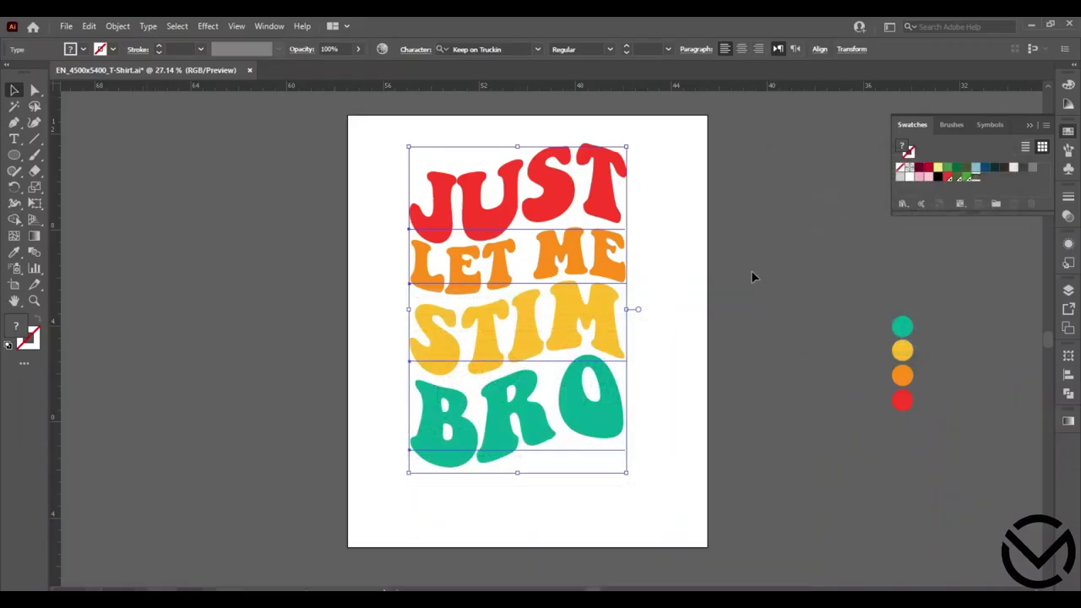
Step: Try an additional Arc Lower warp on JUST alone, reducing its bend to 0%, and discard it
click(759, 177)
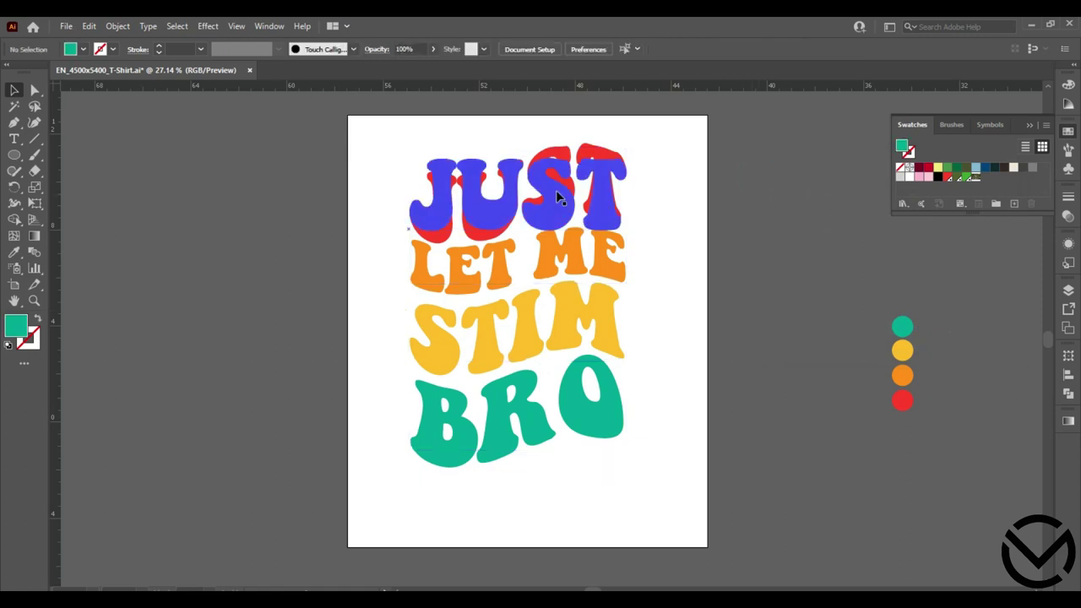
click(557, 199)
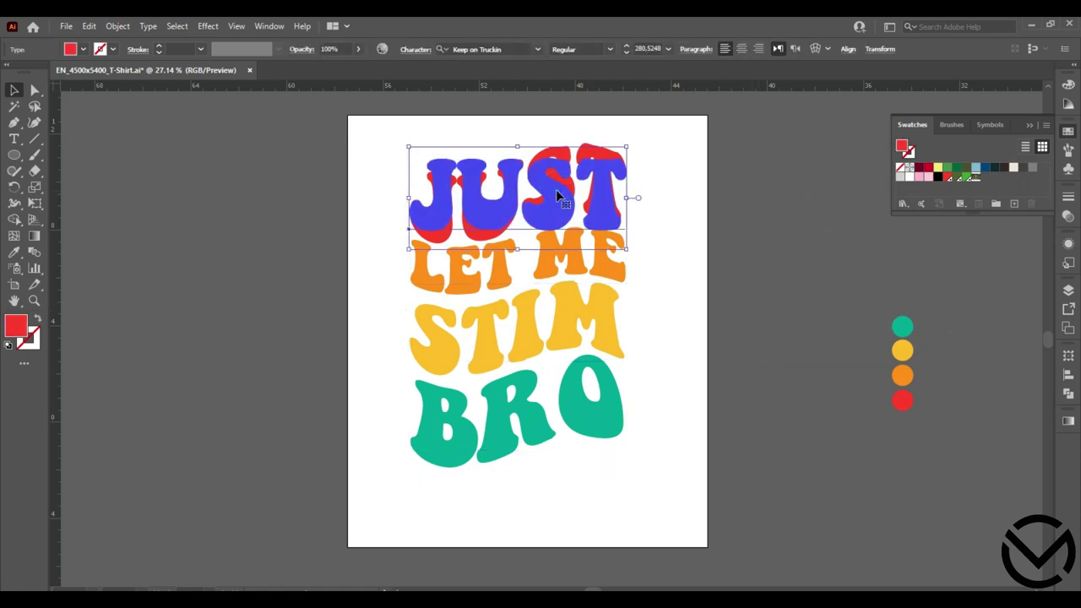
key(ctrl+z)
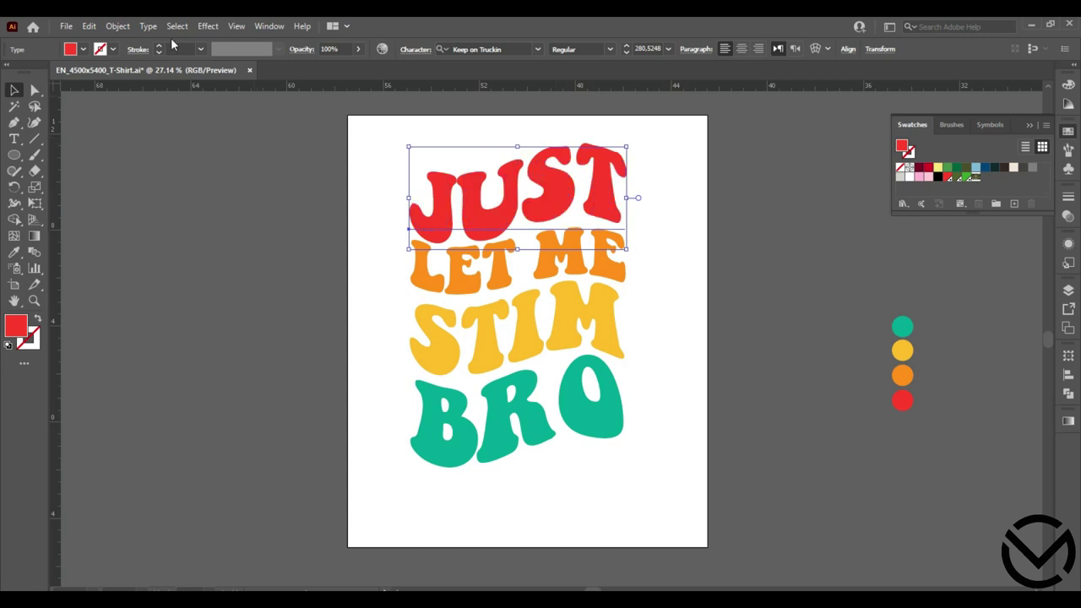
click(206, 26)
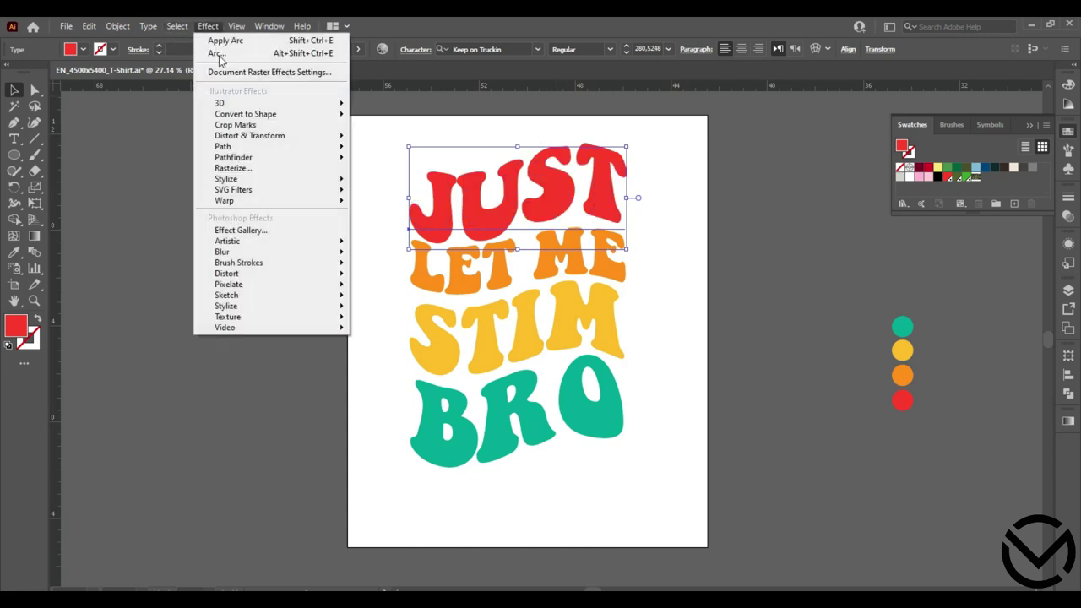
mouse_move(321, 203)
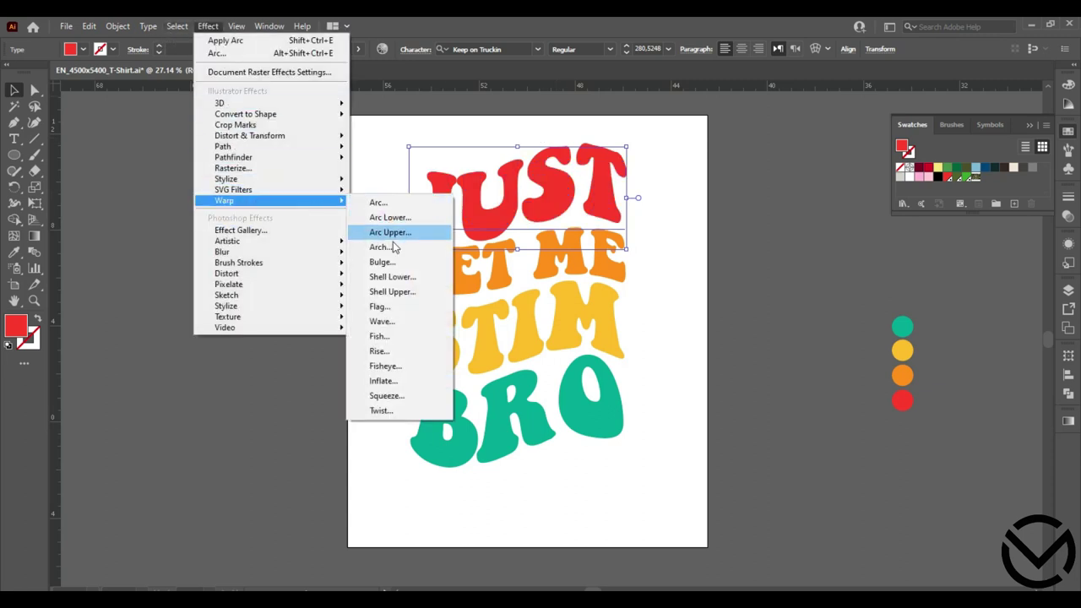
click(388, 202)
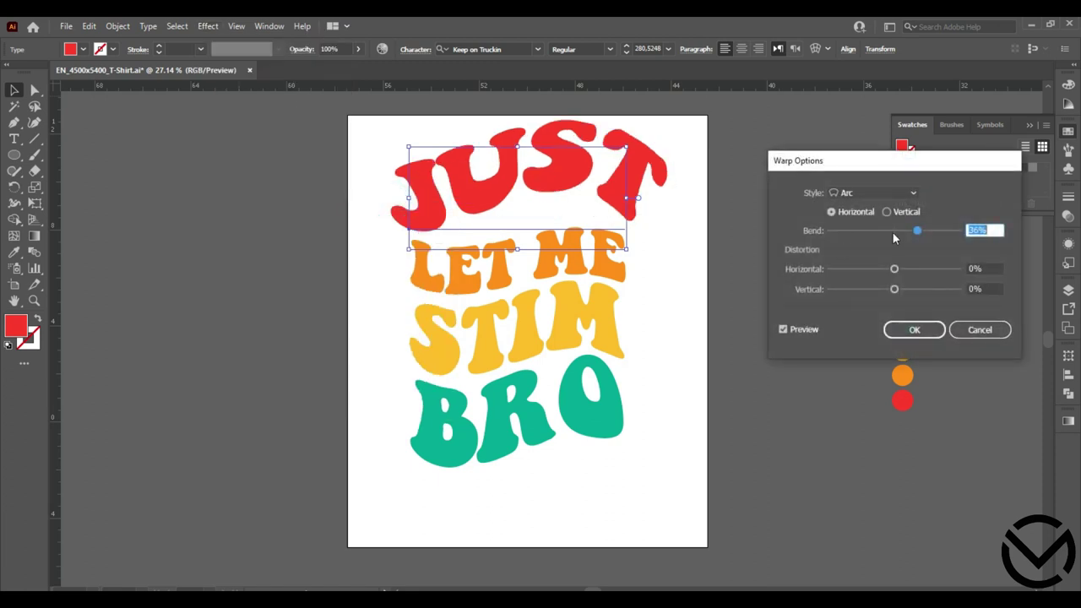
click(914, 193)
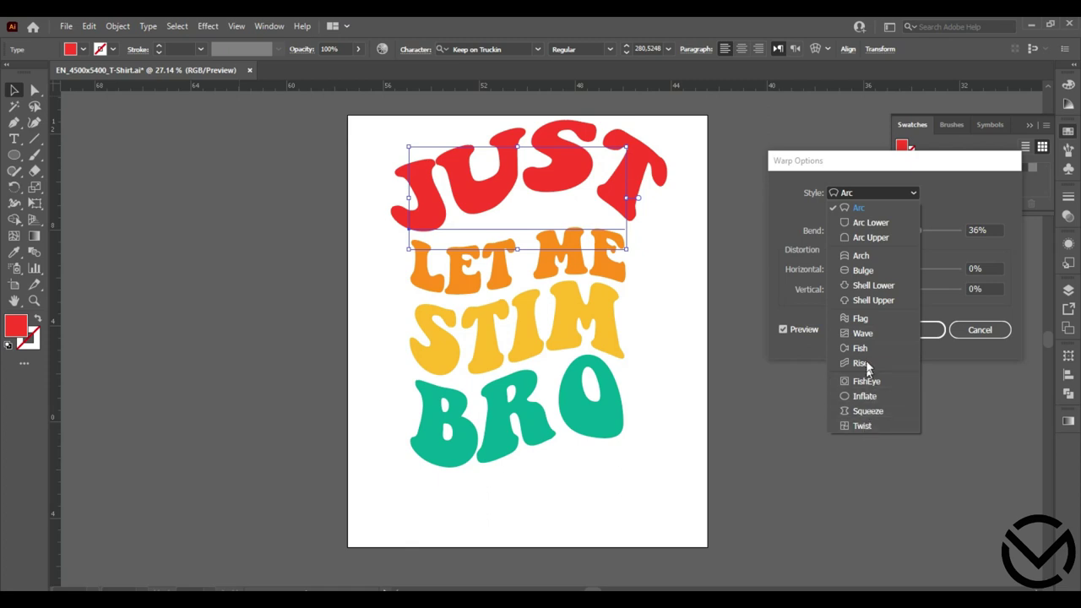
click(869, 222)
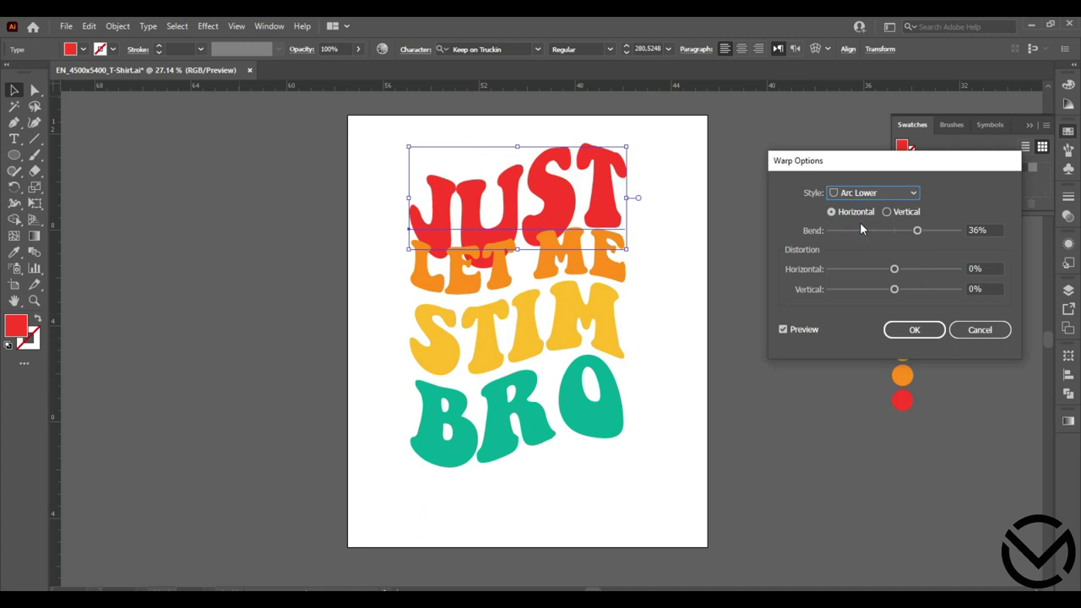
drag(917, 231, 895, 234)
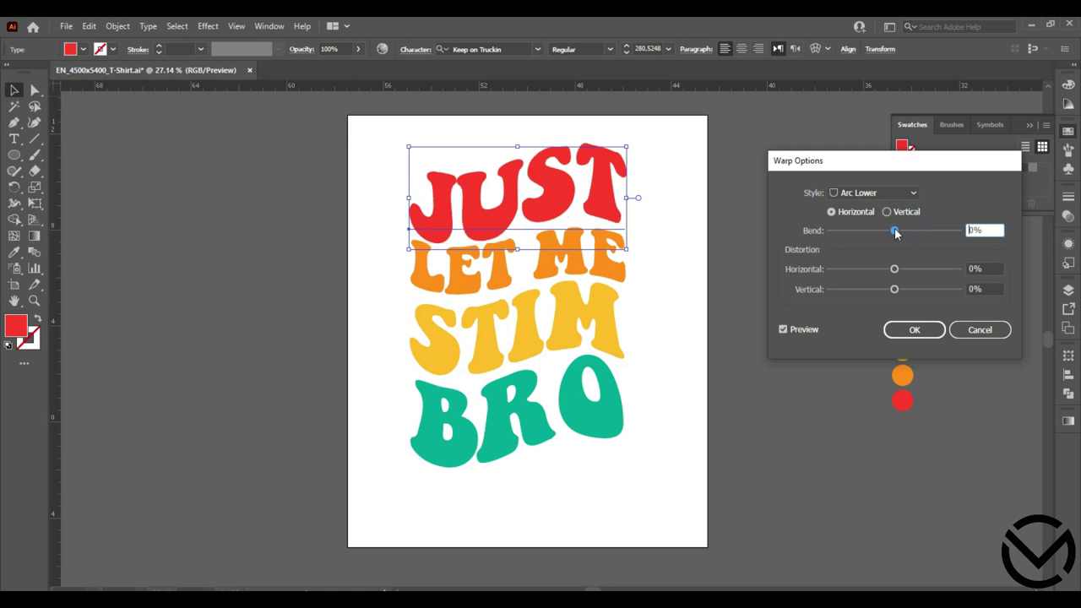
click(978, 330)
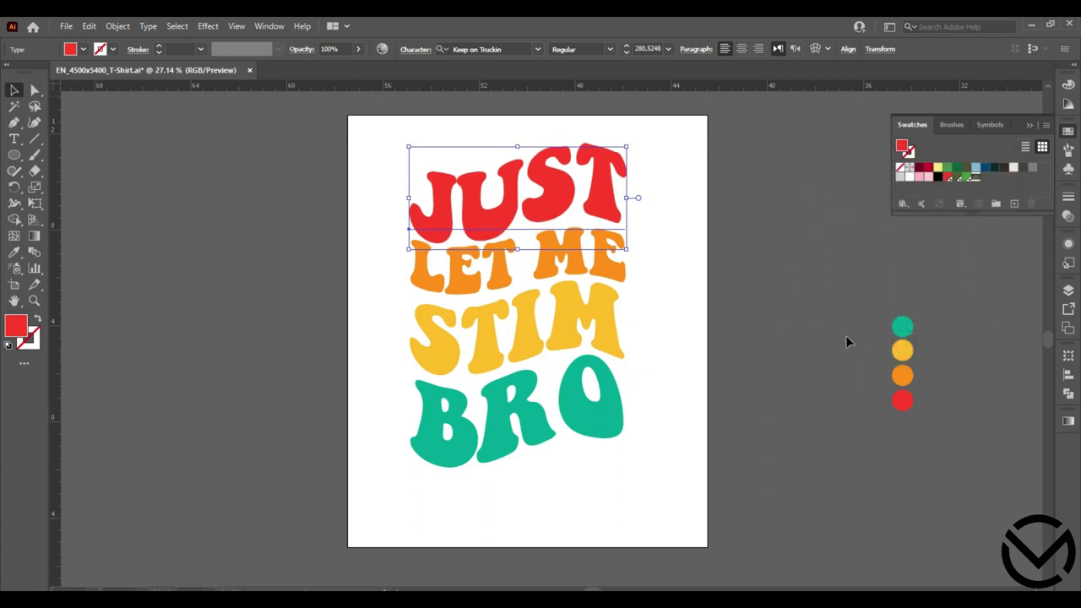
Step: Undo the Flag warp on the four text lines and select only JUST
key(ctrl+z)
shift+click(593, 213)
click(616, 174)
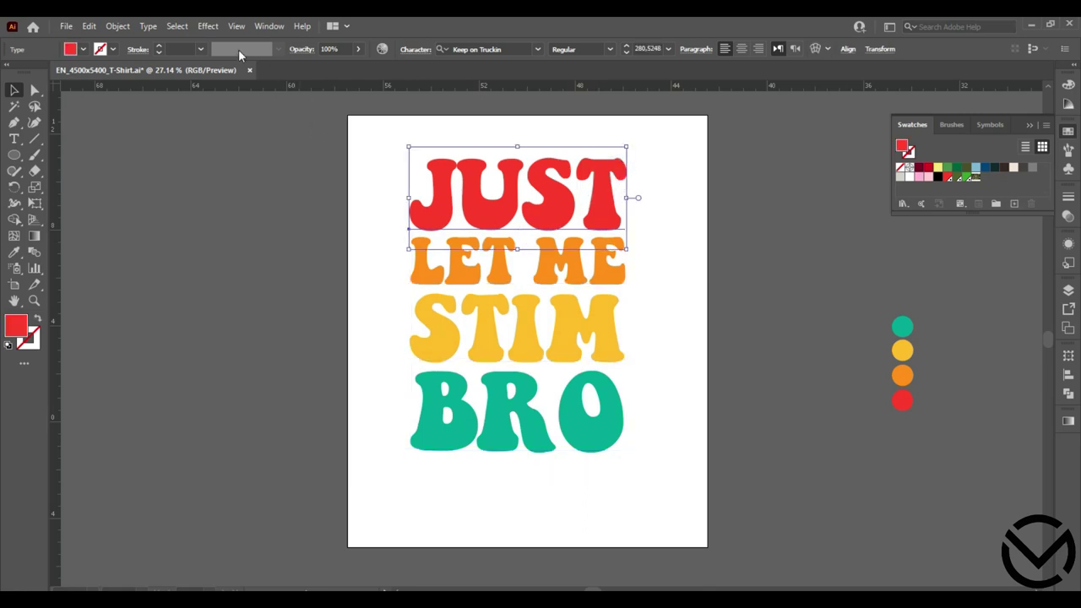
Step: Try the Arc Lower and Rise warp styles on JUST, adjust the Rise bend, and discard the warp
click(208, 26)
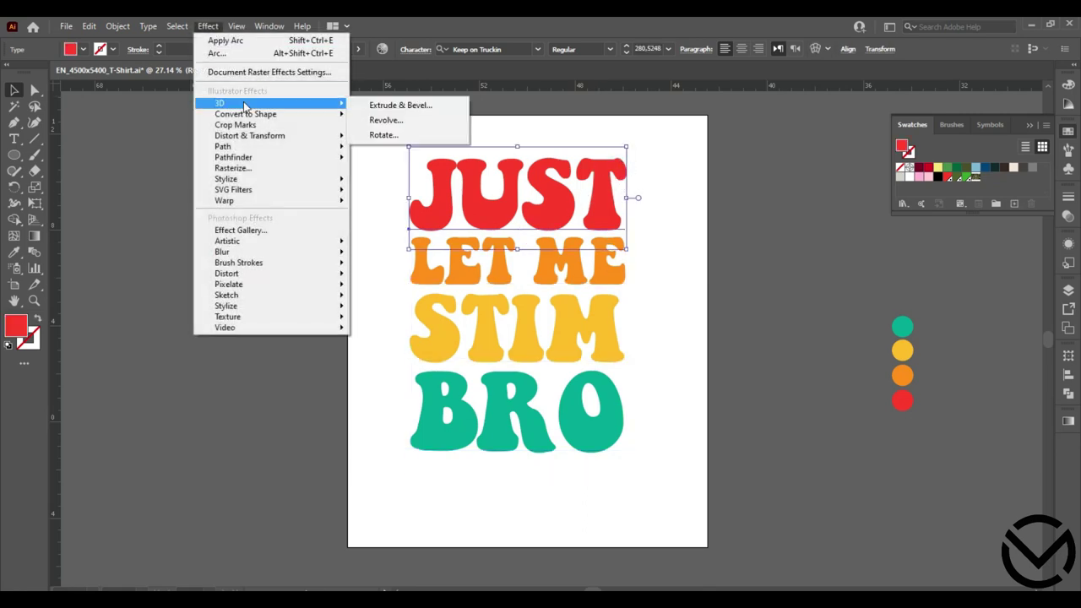
mouse_move(261, 201)
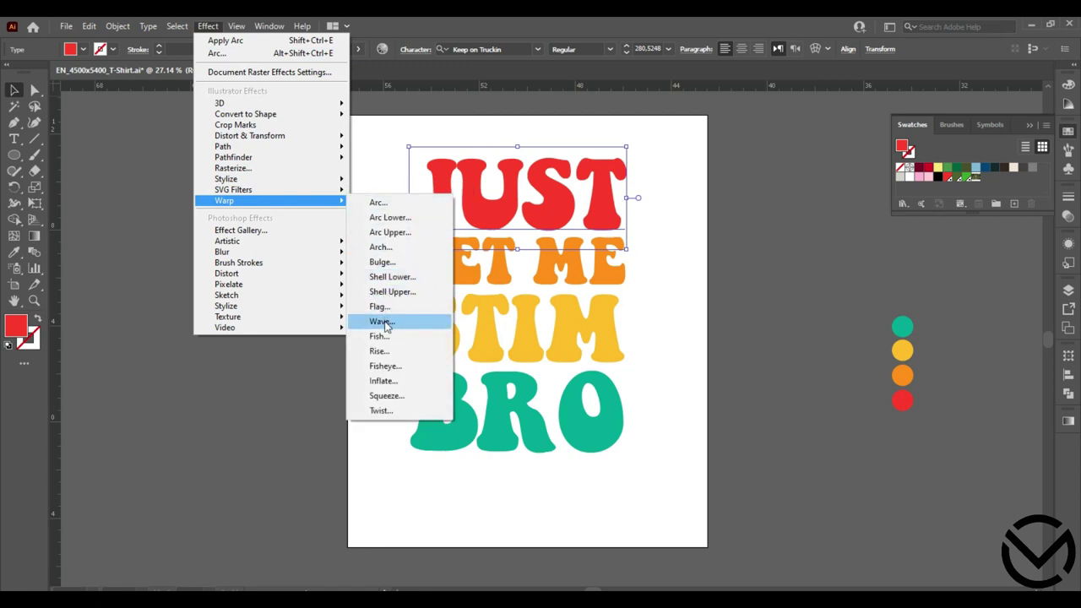
click(377, 203)
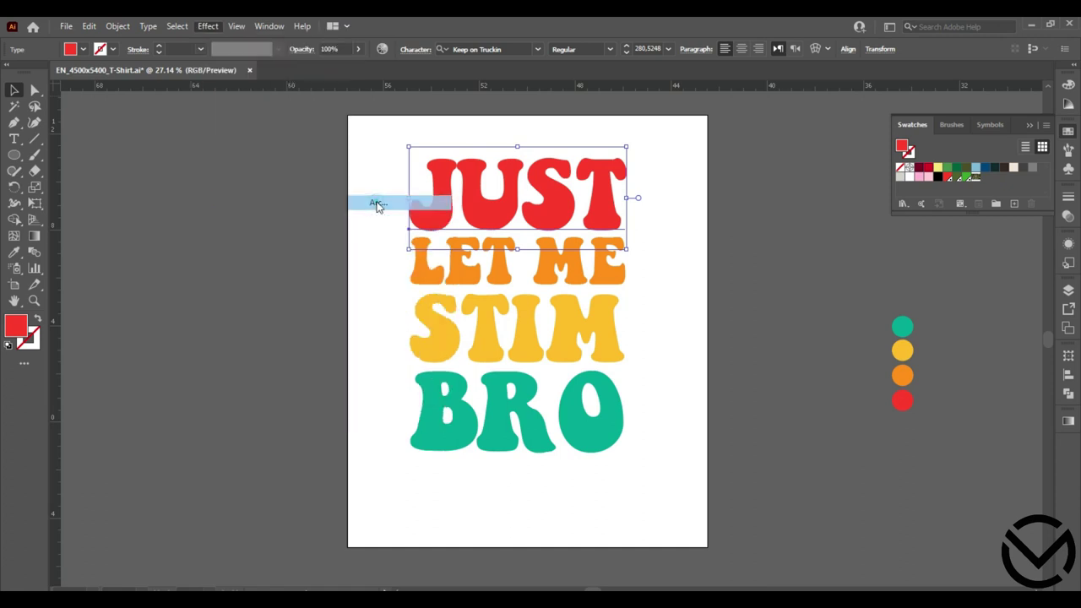
click(907, 194)
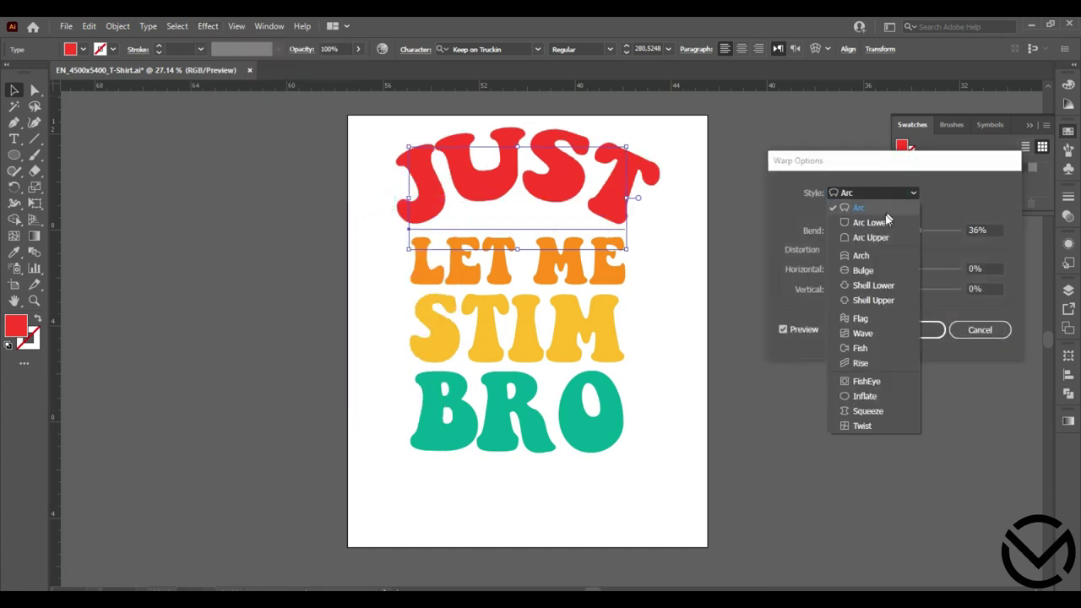
click(878, 223)
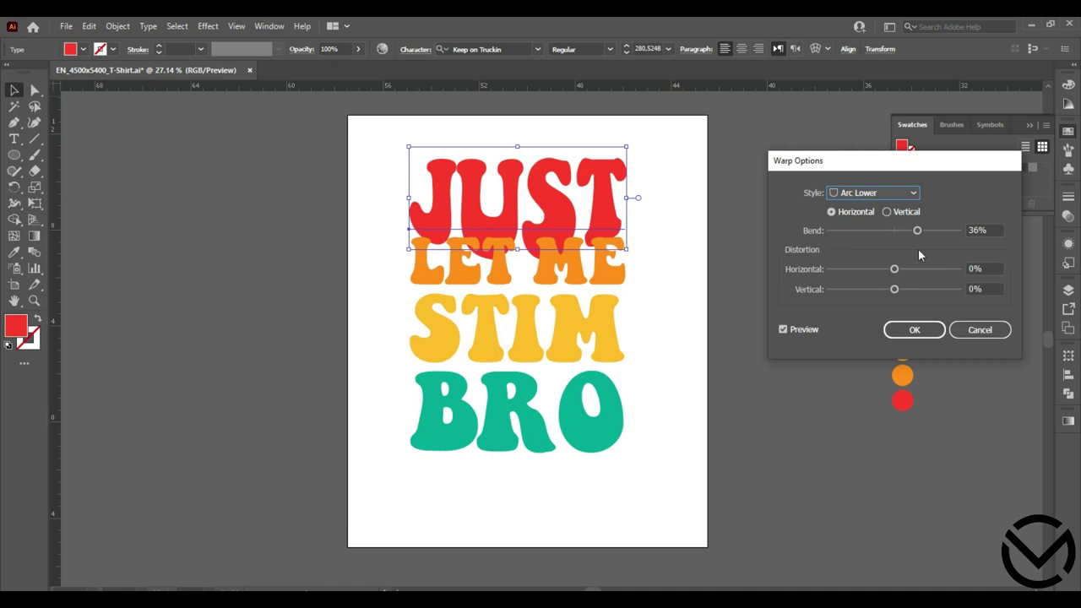
click(913, 195)
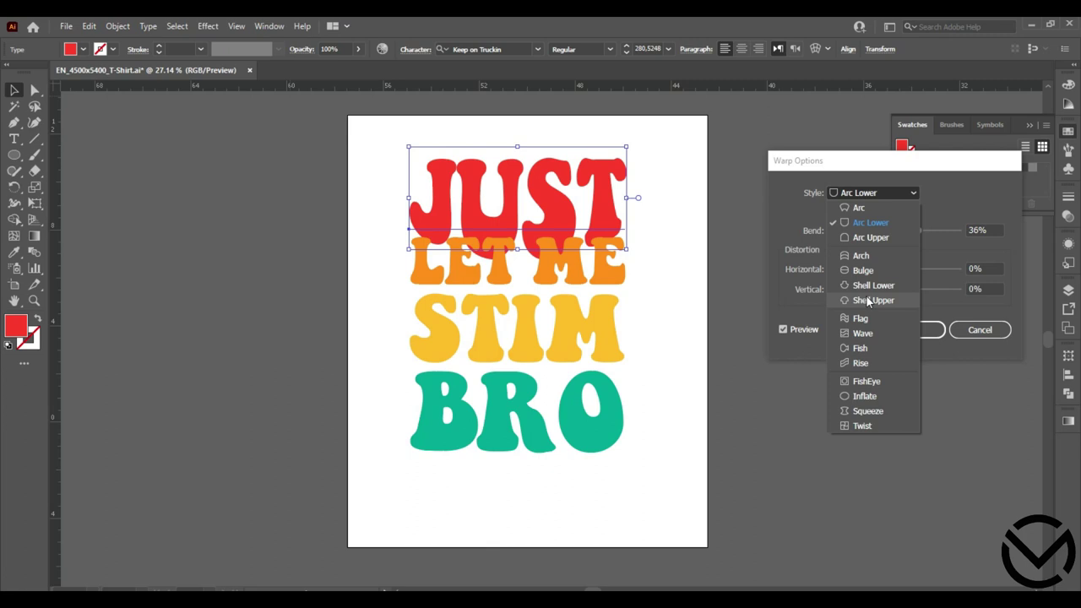
click(859, 363)
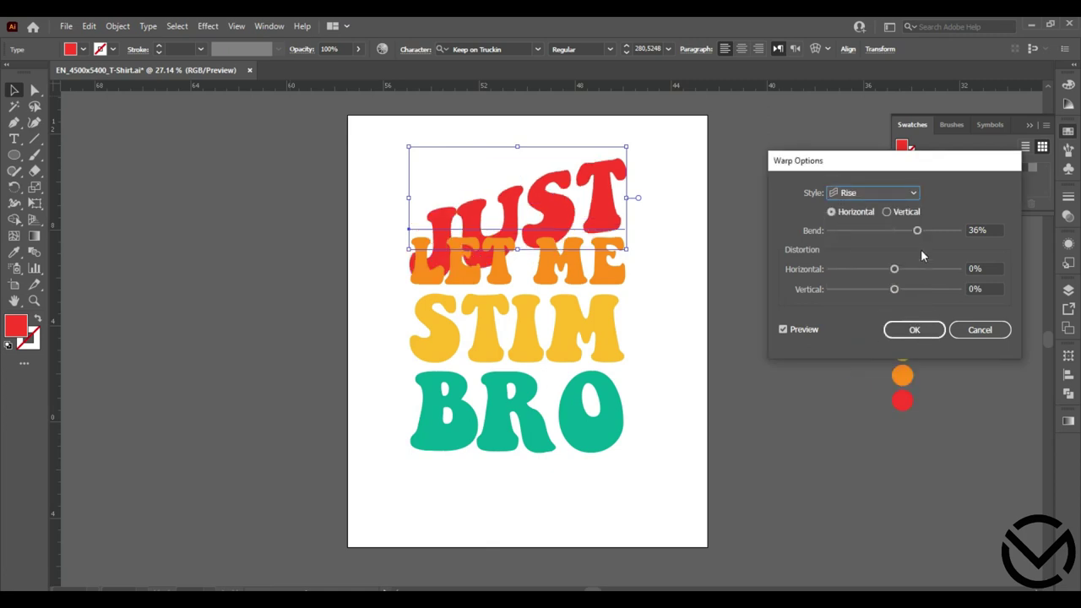
drag(917, 231, 865, 230)
click(986, 333)
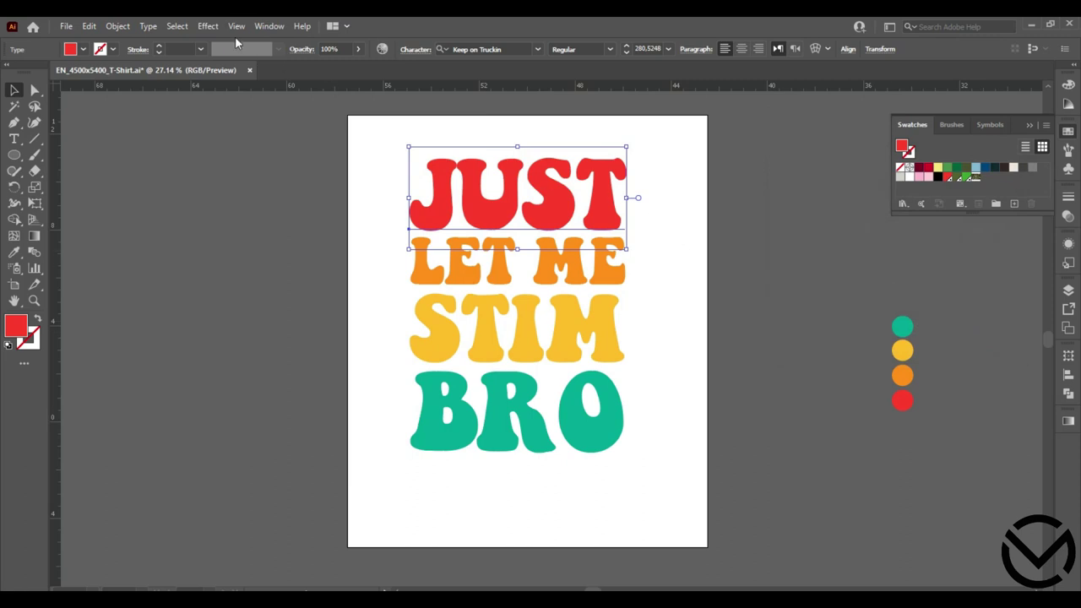
Step: Start a horizontal Arc warp on the JUST text with a 36% bend and live preview
click(208, 26)
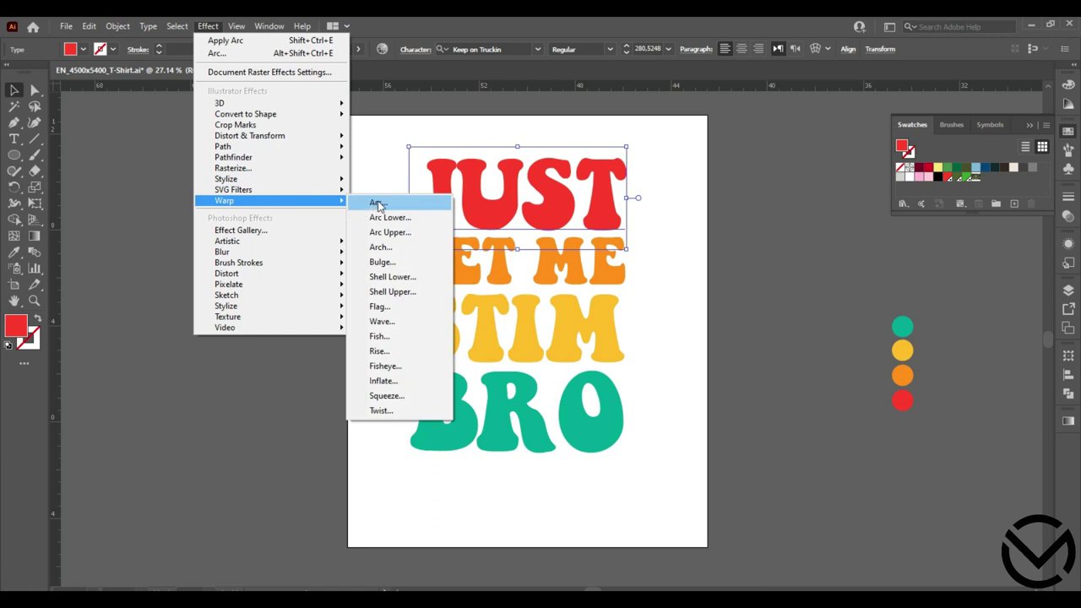
click(377, 205)
click(913, 193)
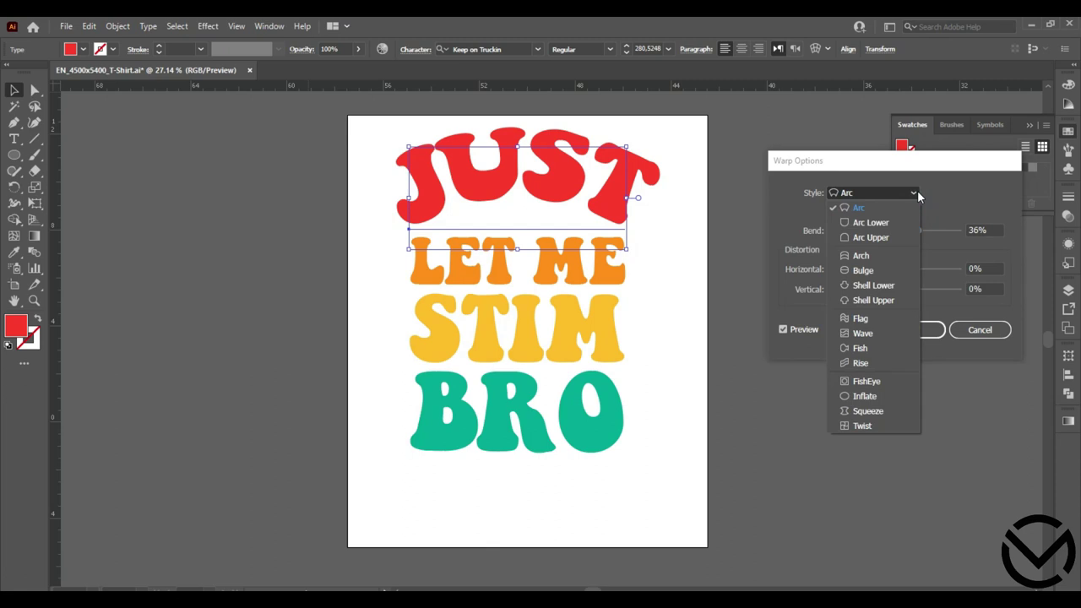
click(932, 192)
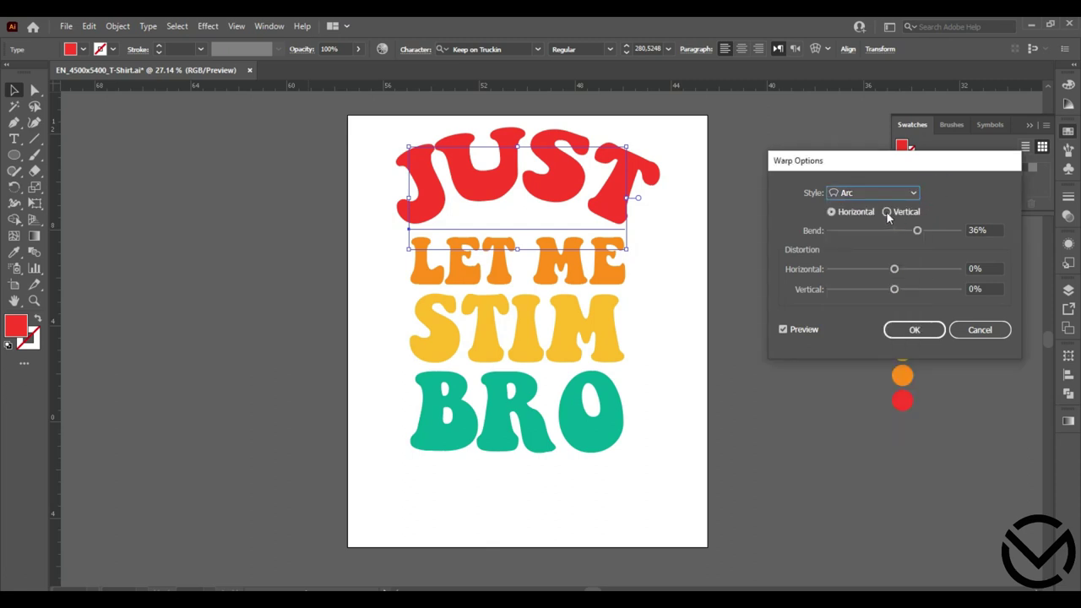
Step: Try the Arc and Flag warp styles on JUST in vertical orientation
click(887, 212)
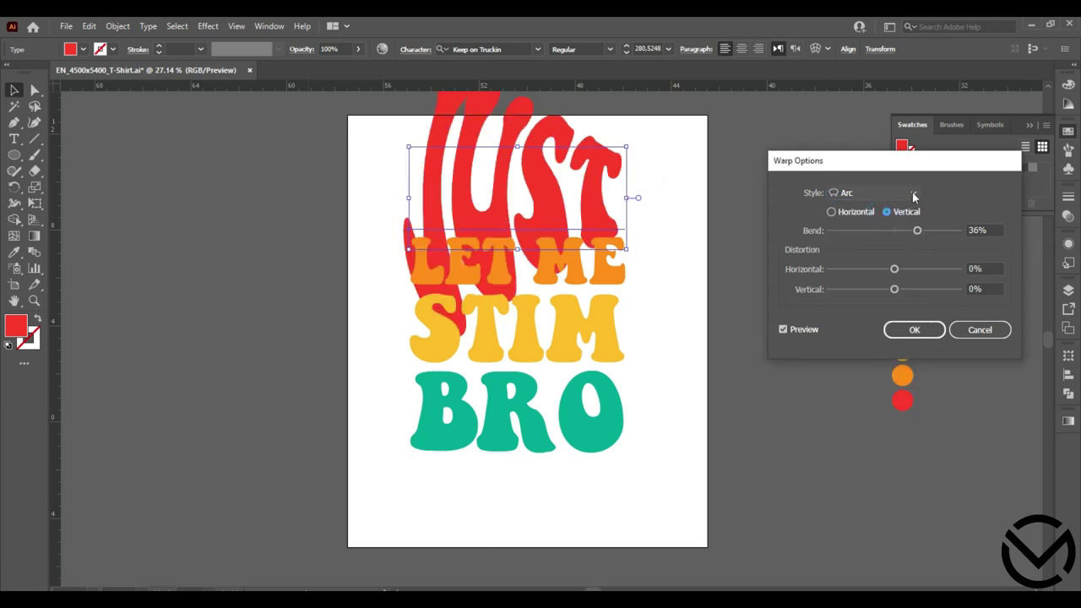
click(912, 194)
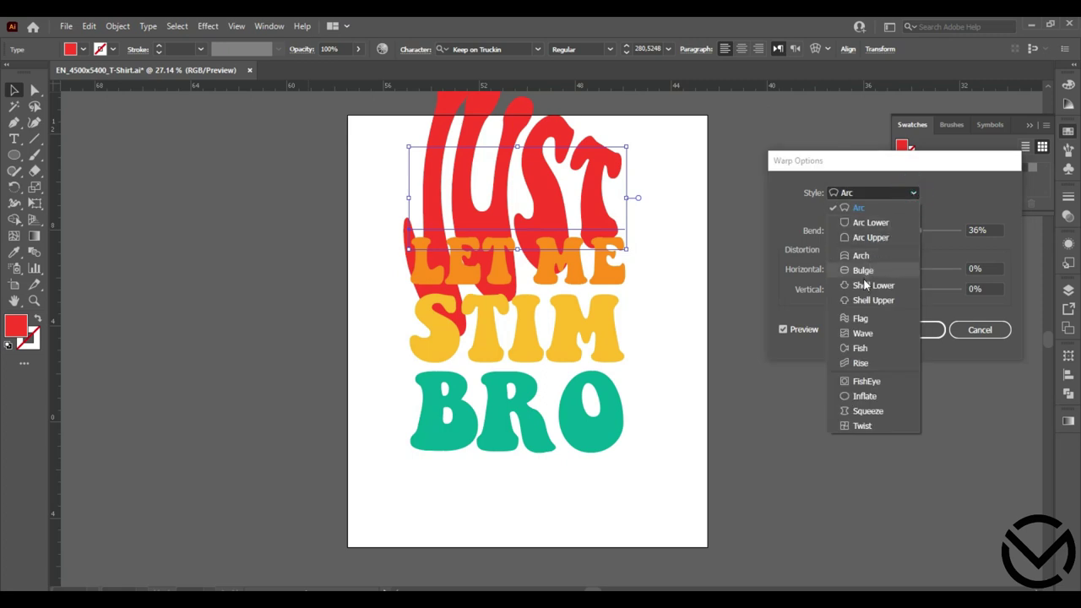
click(860, 319)
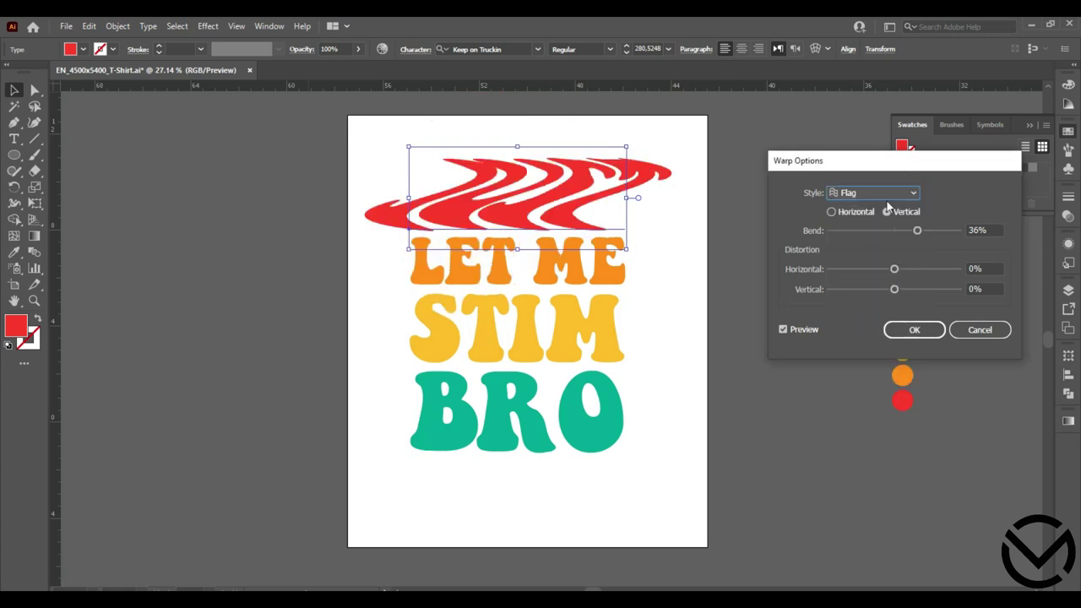
Step: Try the Wave warp on JUST vertically and horizontally, followed by the horizontal Rise style
click(916, 194)
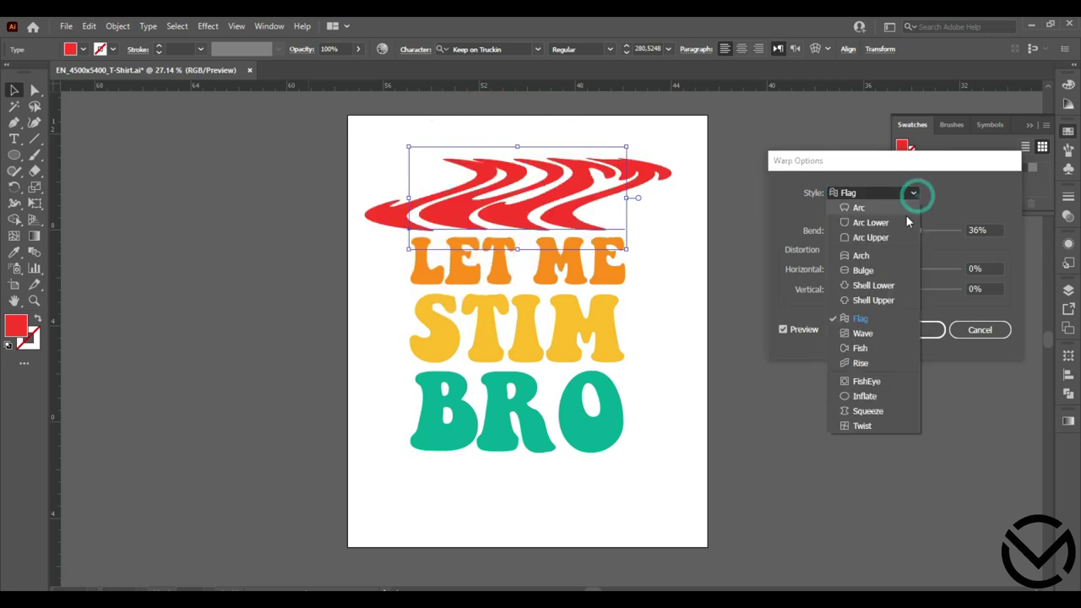
click(860, 338)
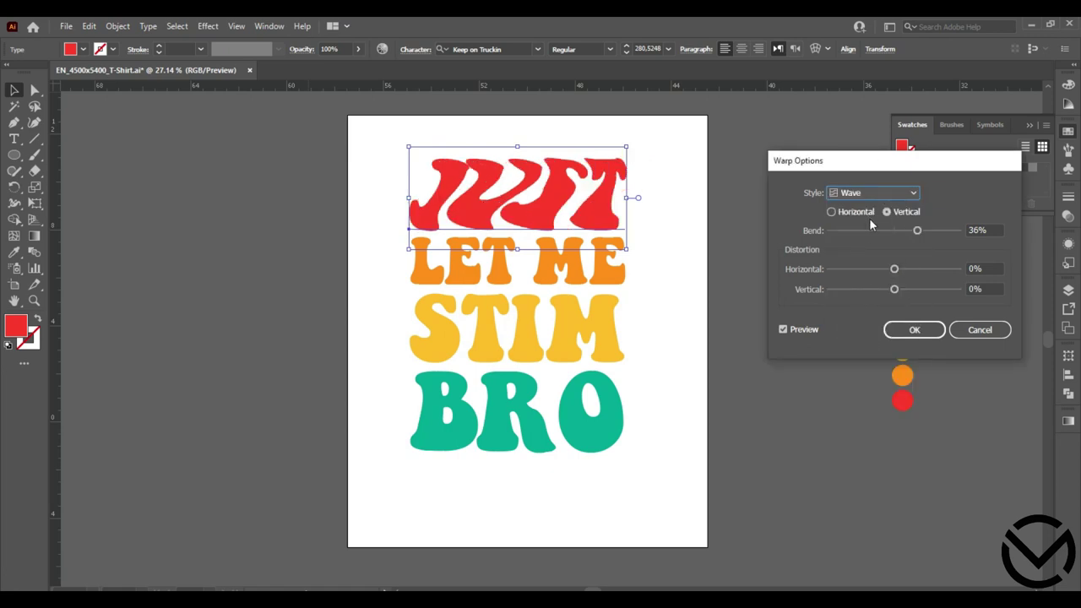
click(859, 212)
click(914, 194)
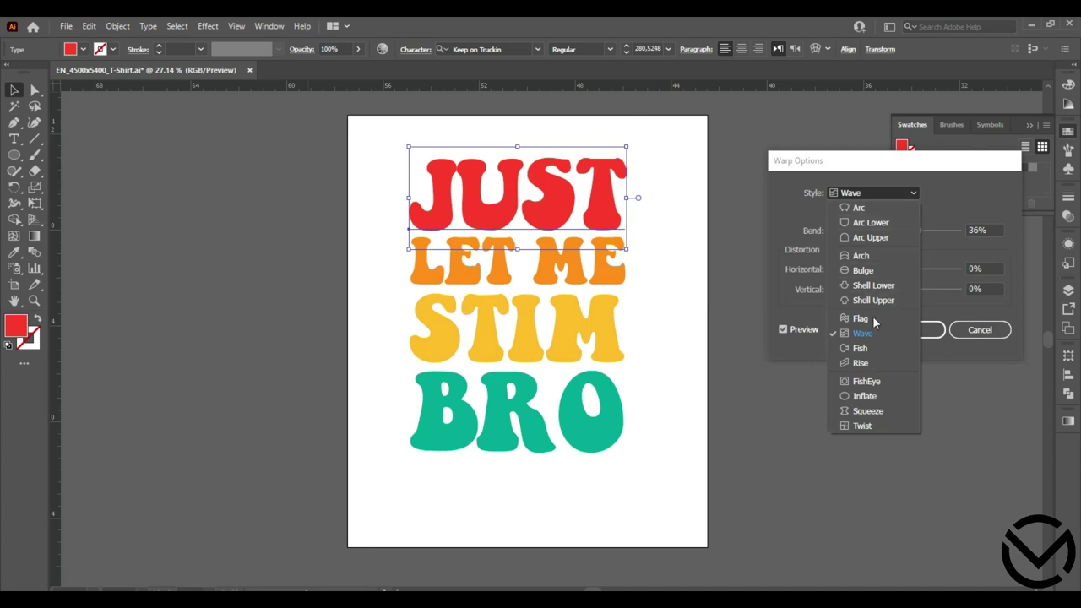
click(861, 364)
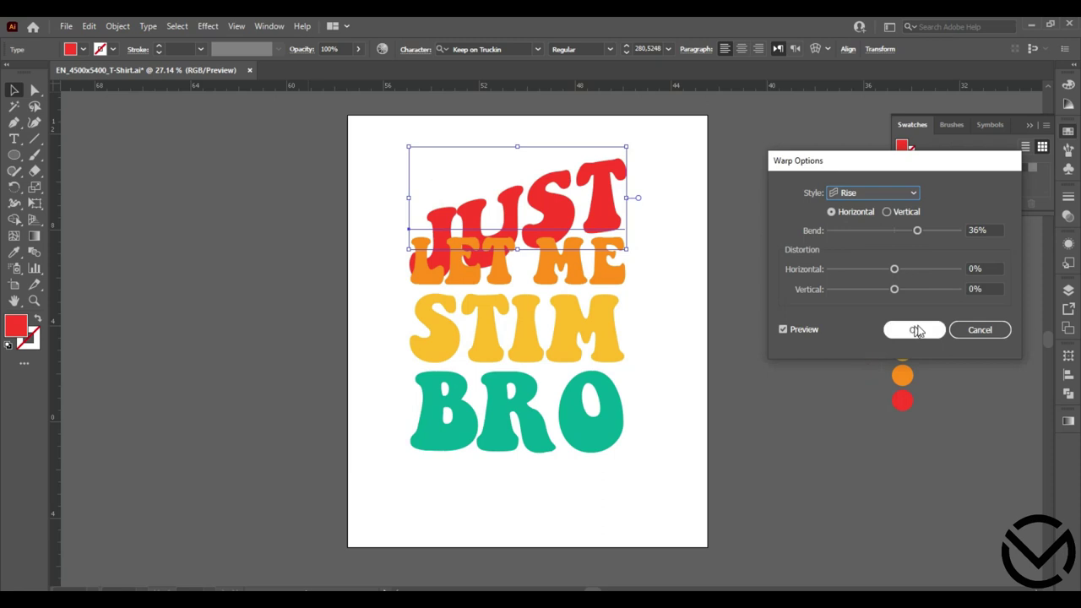
Step: Change the warp on JUST to a horizontal Flag with 36% bend and apply it
click(913, 195)
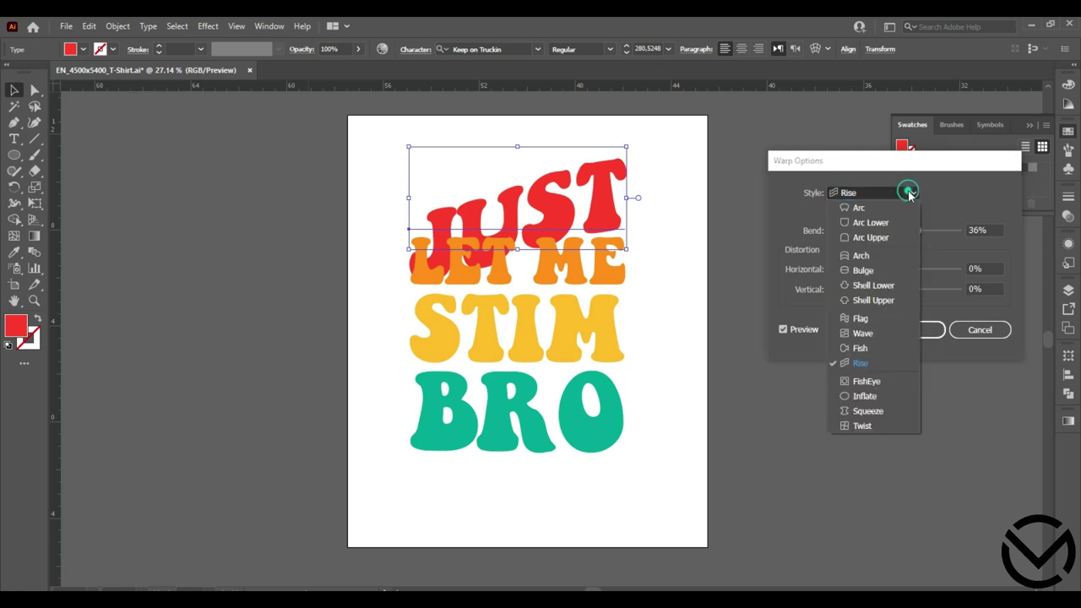
click(860, 318)
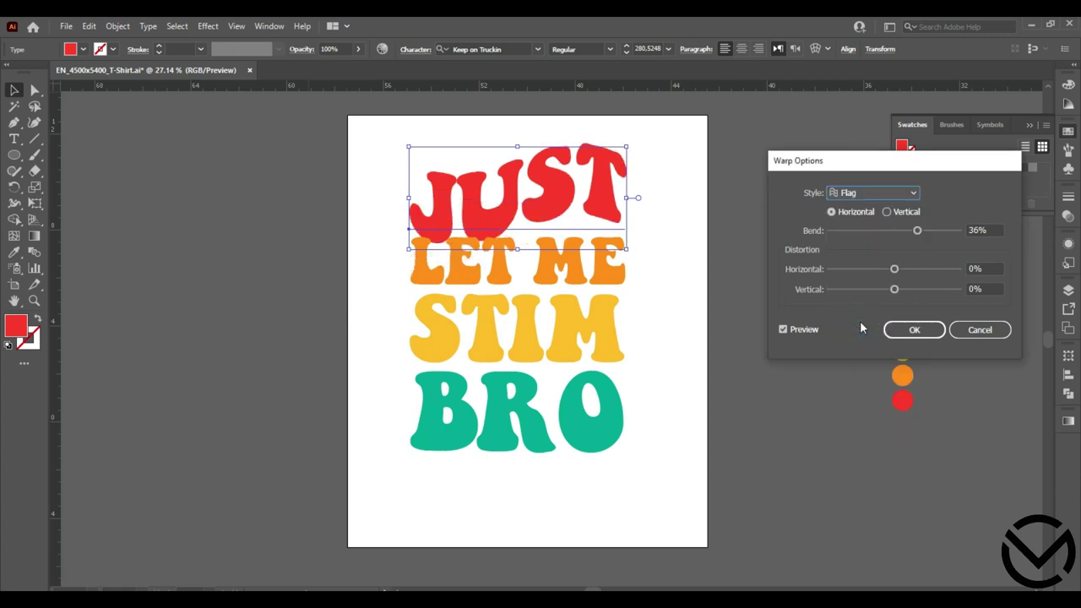
click(671, 271)
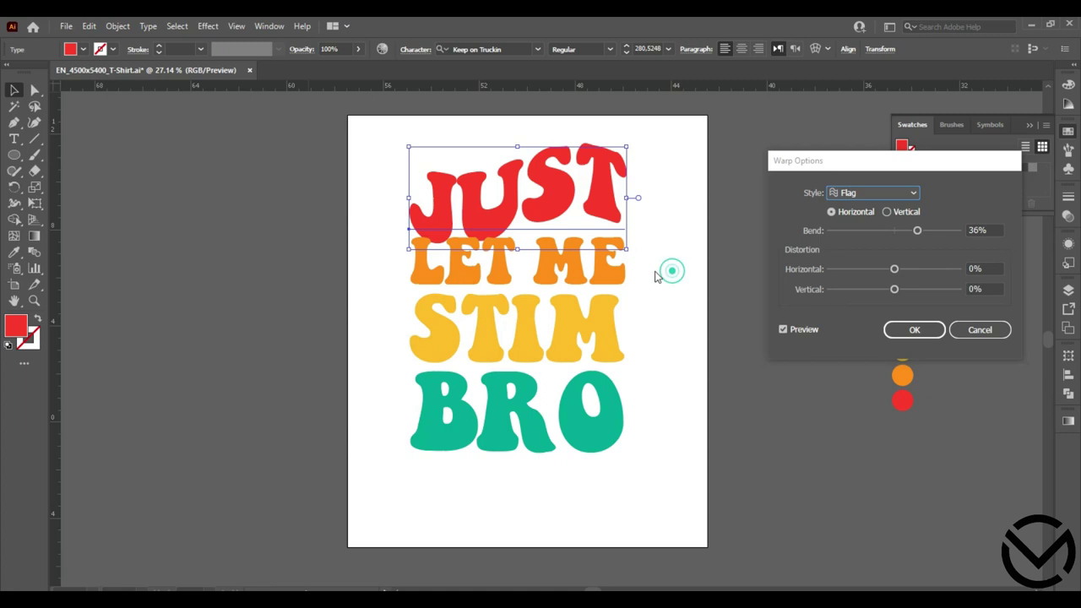
click(917, 329)
Step: Apply the same horizontal Flag warp with 36% bend to the LET ME, STIM and BRO lines together
drag(654, 269, 558, 414)
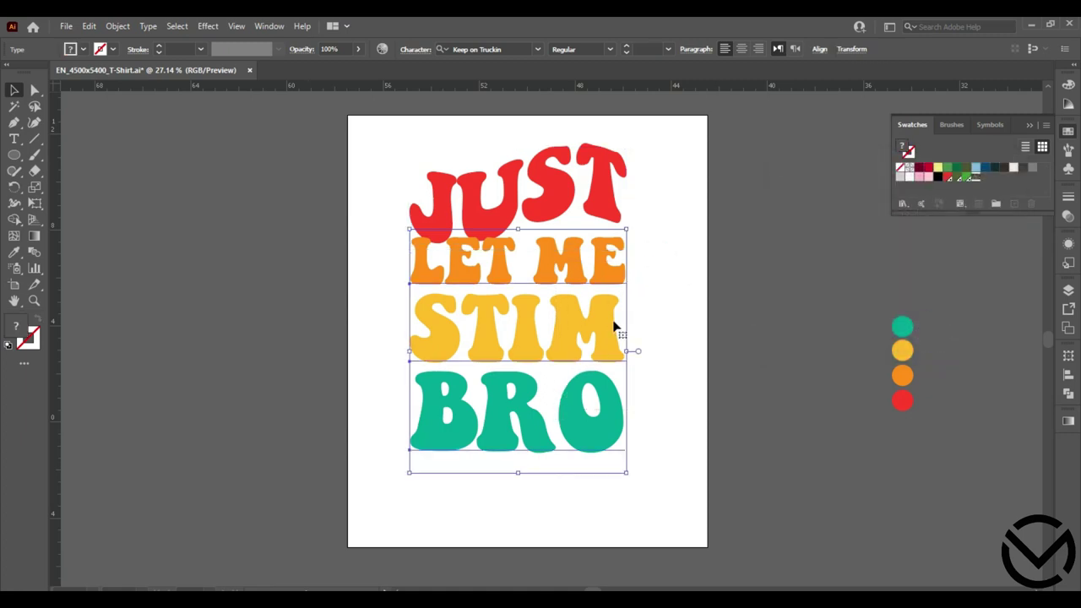
click(209, 27)
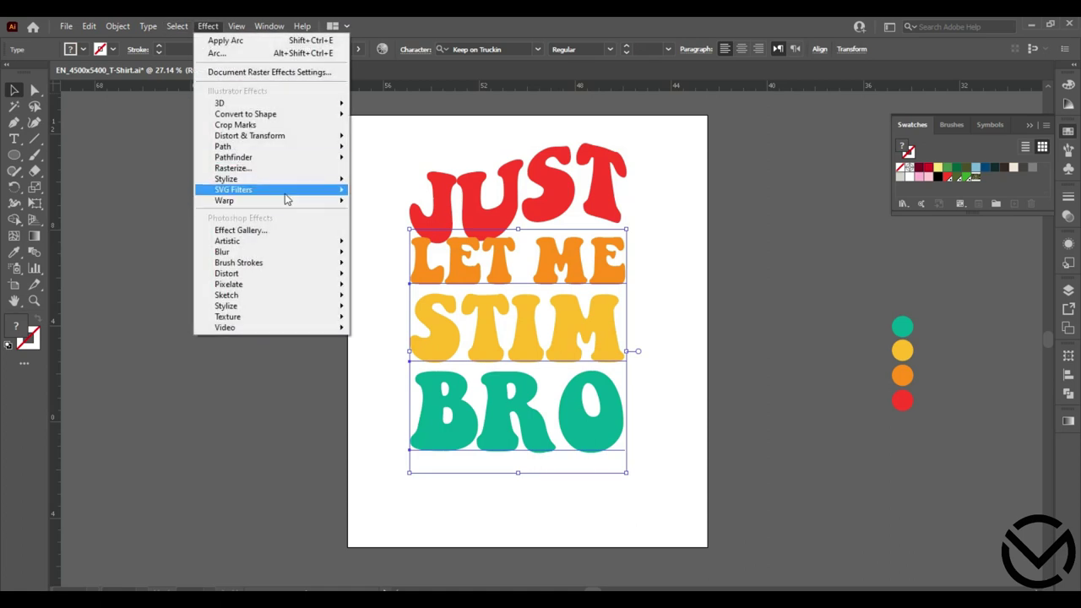
mouse_move(309, 202)
click(375, 203)
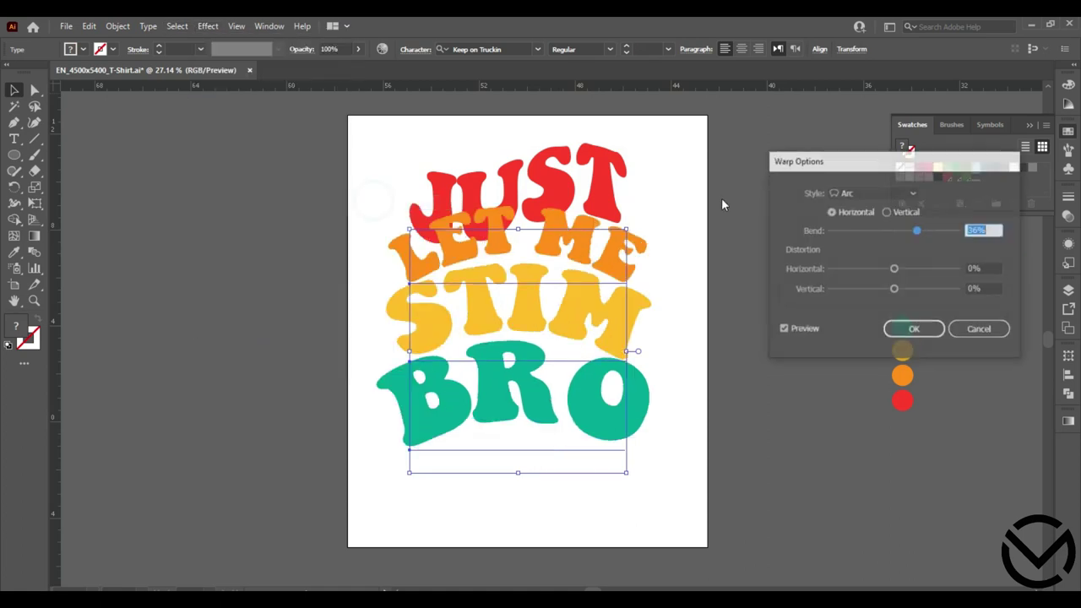
click(878, 193)
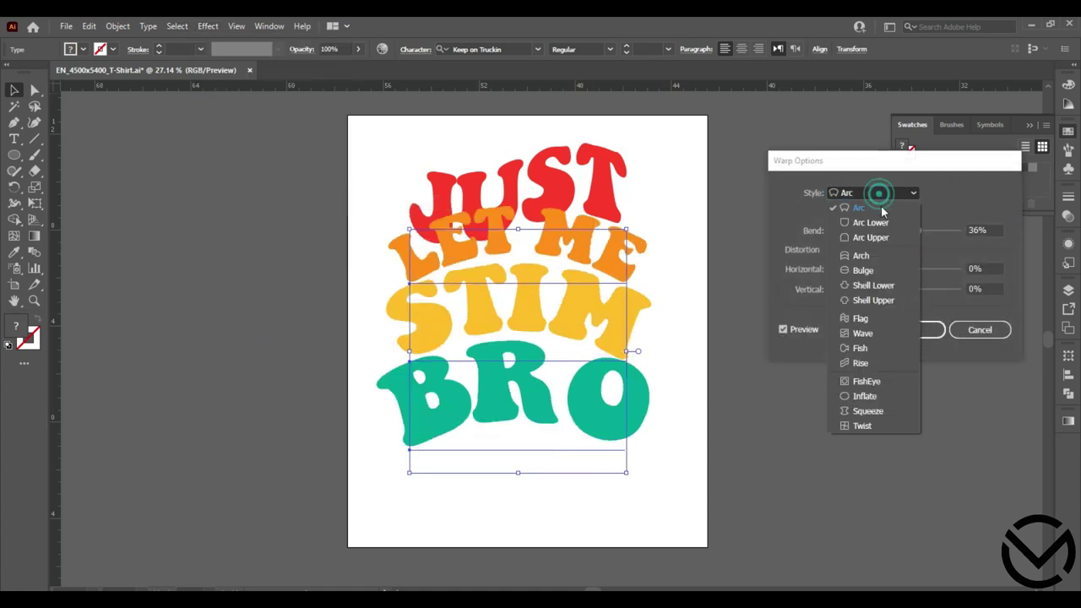
click(870, 320)
click(912, 330)
click(668, 268)
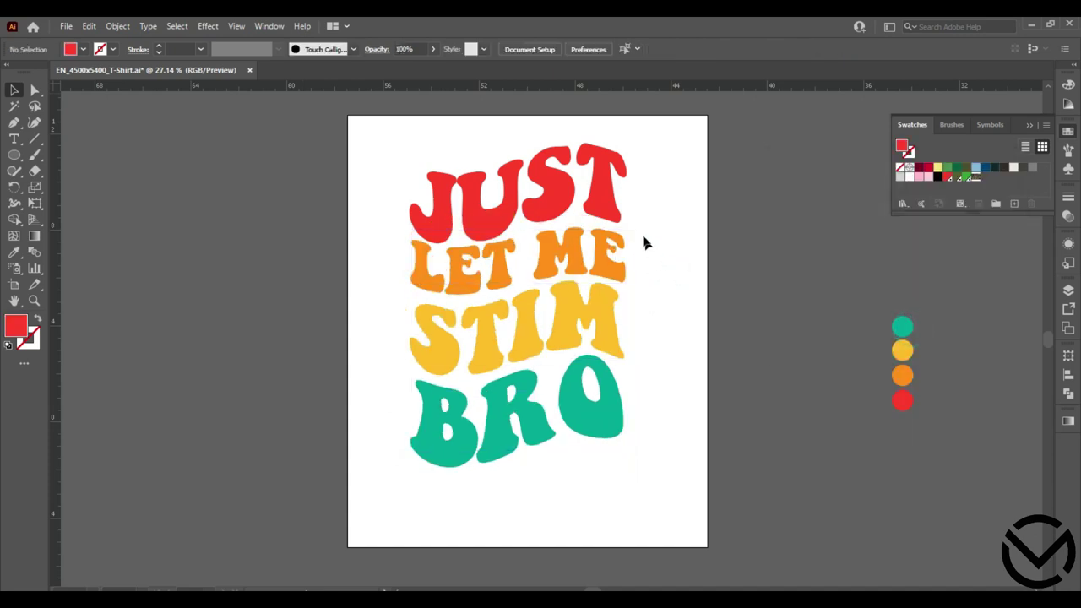
Step: Expand the appearance of all four warped text lines into editable shapes and deselect them
click(603, 192)
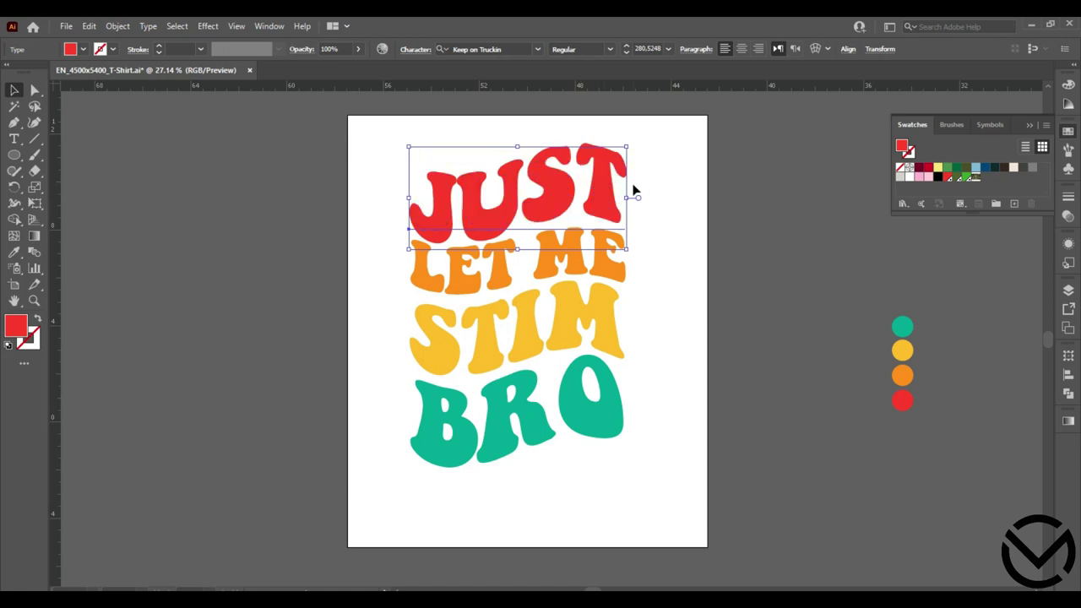
drag(666, 173, 397, 478)
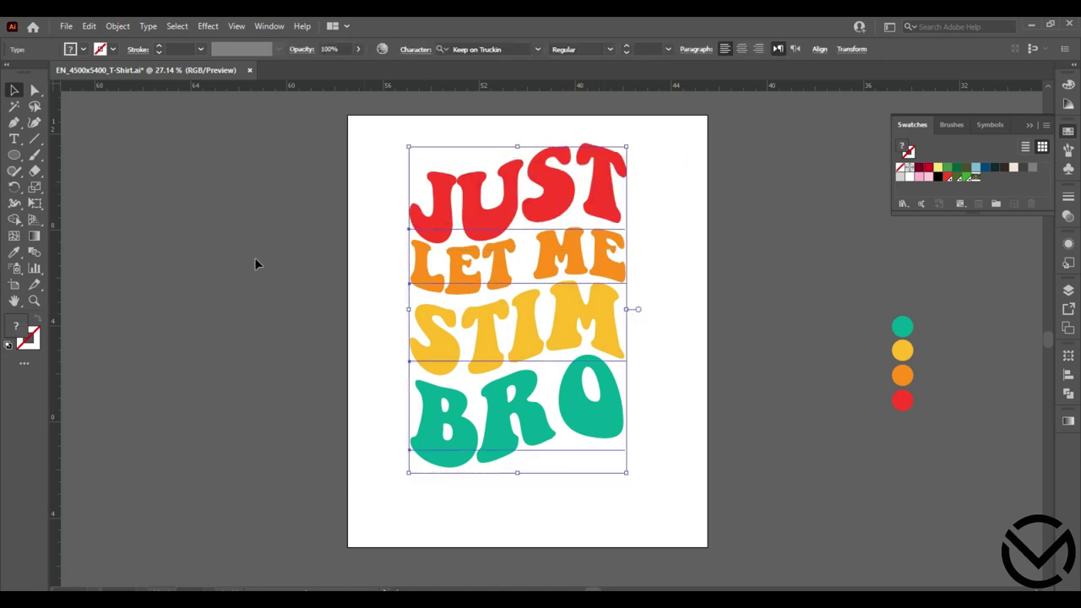
click(107, 27)
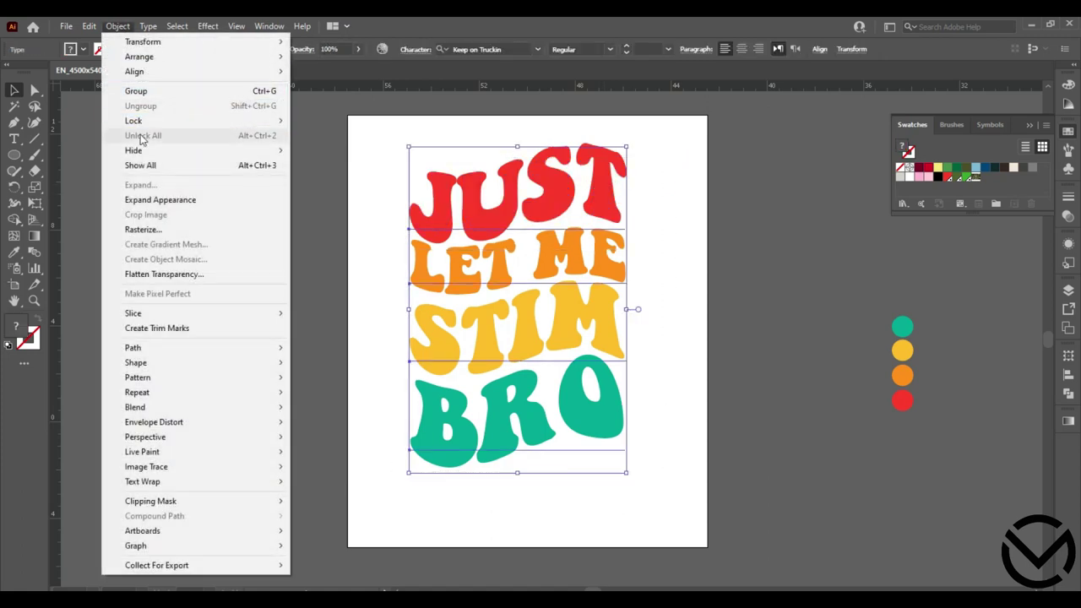
click(153, 203)
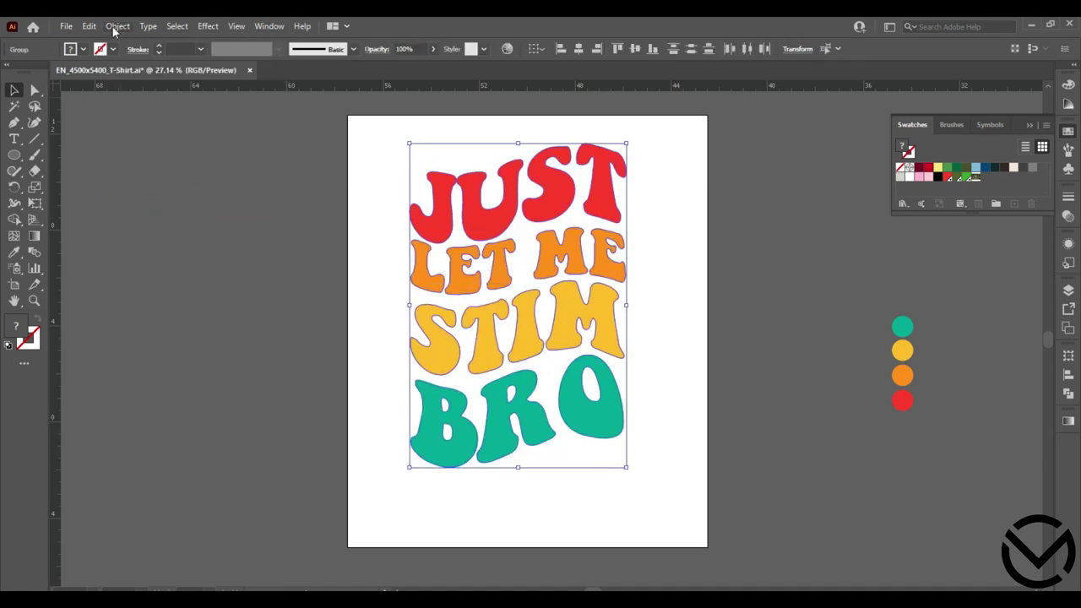
click(115, 26)
click(147, 186)
click(687, 335)
Step: Reshape the top edge of the letter J in JUST into a smoother curve using its anchor points and handles
click(562, 204)
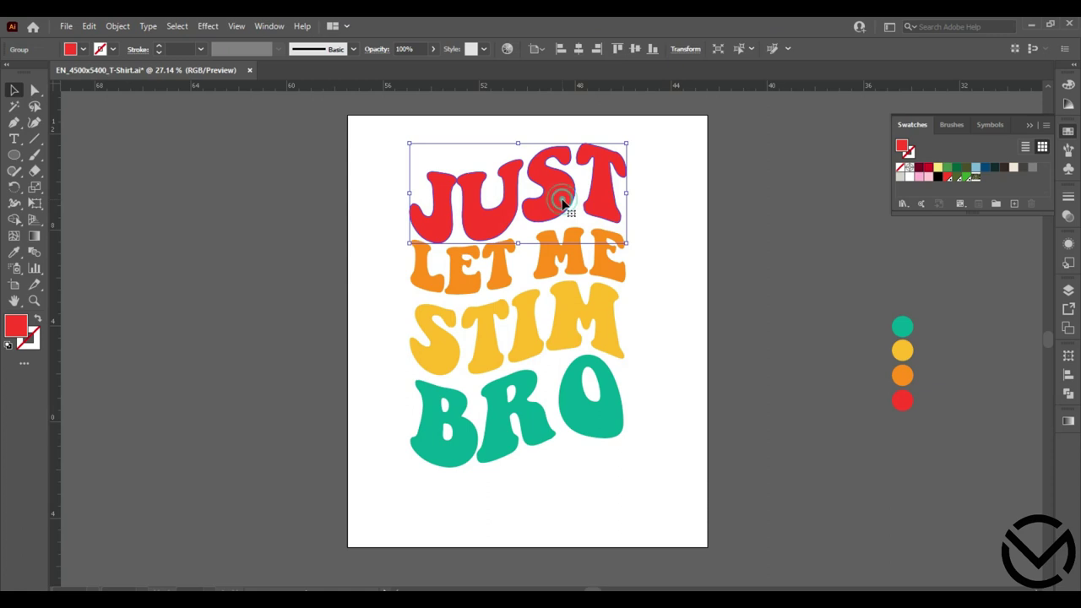
click(33, 88)
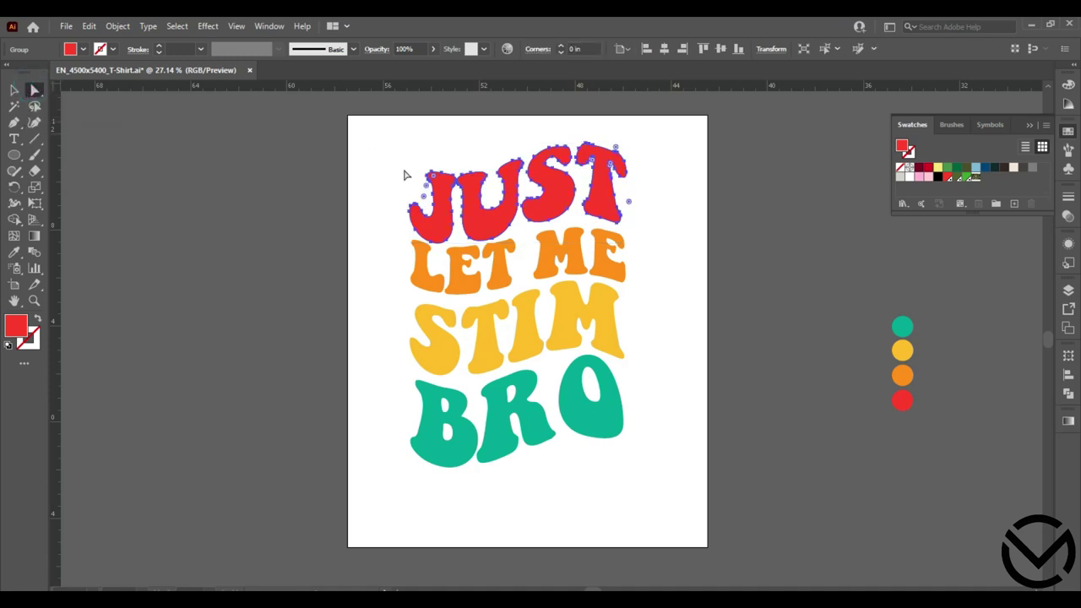
click(34, 299)
drag(451, 202, 719, 149)
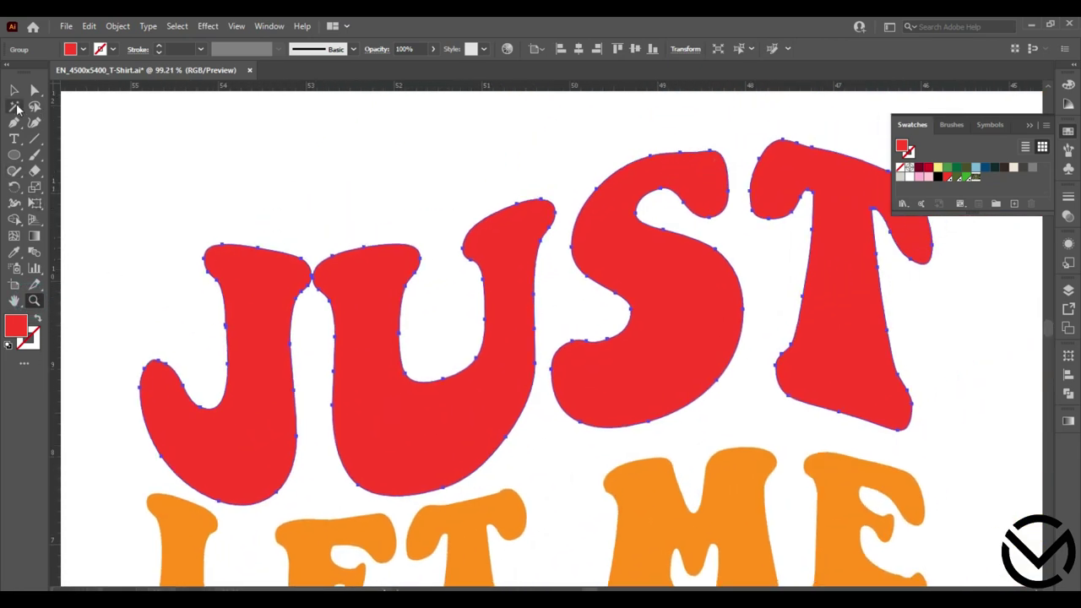
click(33, 91)
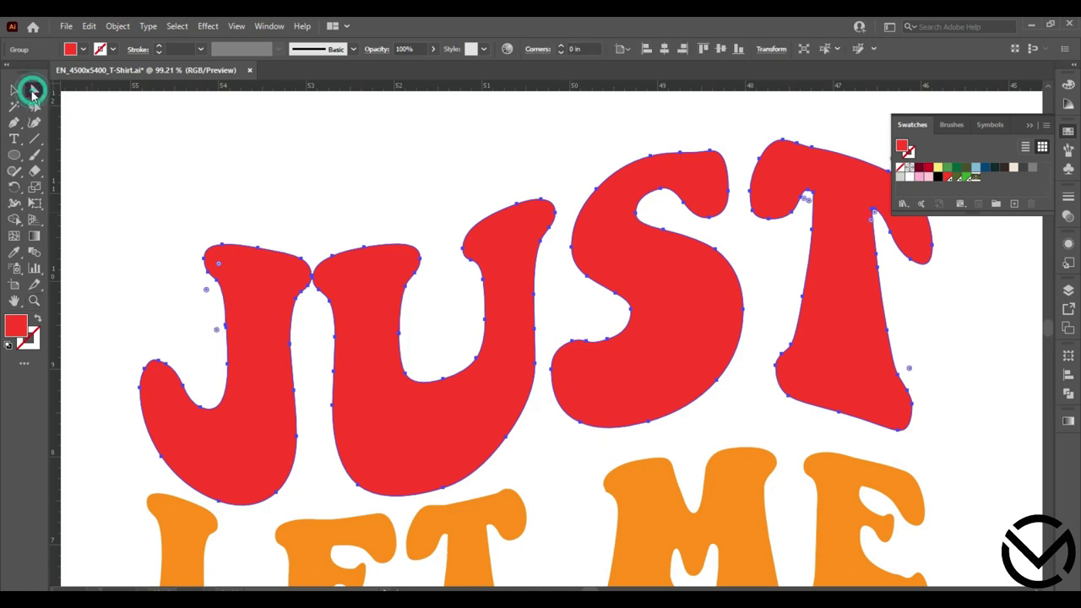
click(258, 248)
drag(259, 250, 259, 252)
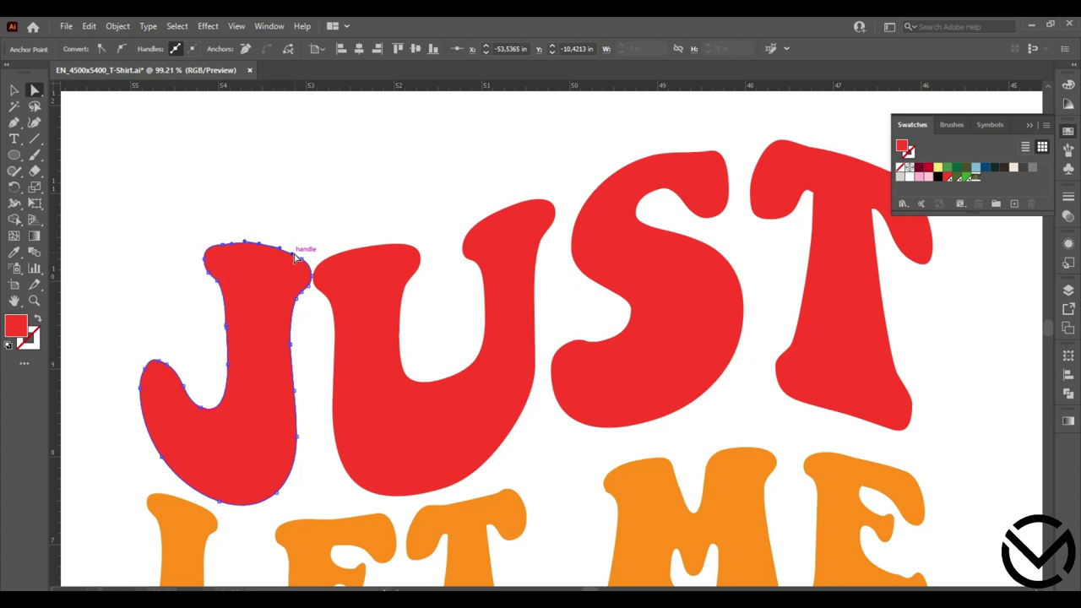
click(302, 260)
drag(302, 261, 261, 241)
Step: Reshape the top of the U's right arm in JUST by pulling its upper curve downward
click(363, 268)
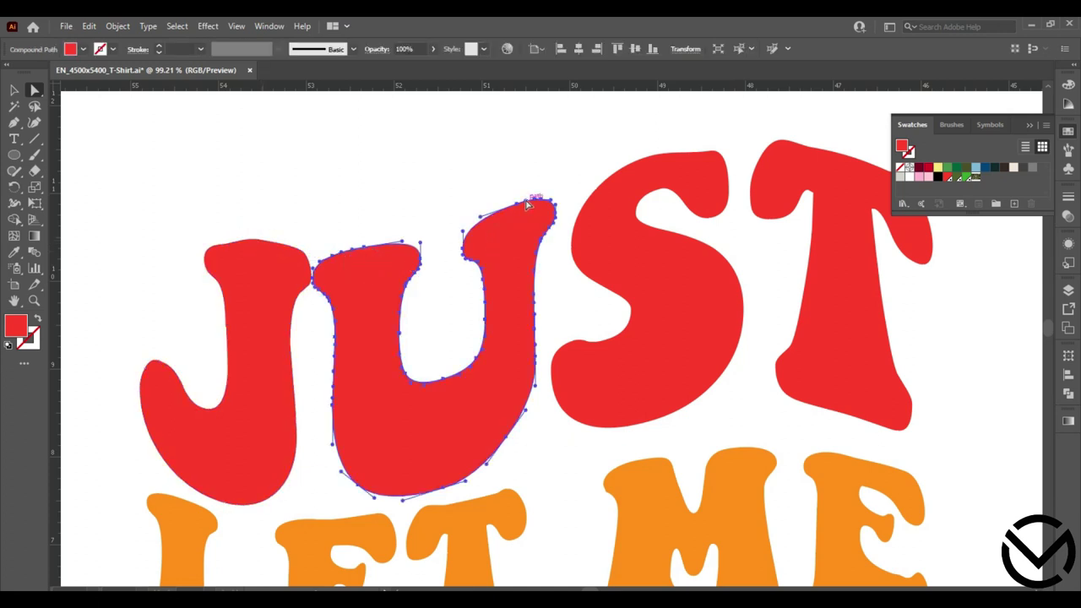
drag(526, 204, 550, 223)
click(547, 268)
click(634, 252)
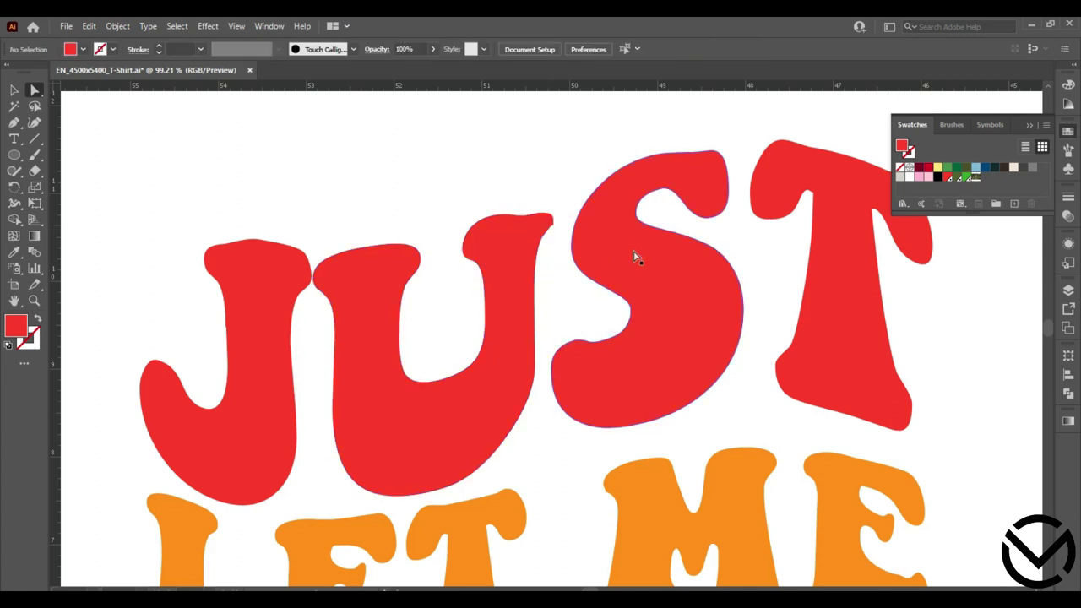
Step: Adjust the spacing within JUST by lowering the S and T and raising the J and U
drag(651, 262, 649, 283)
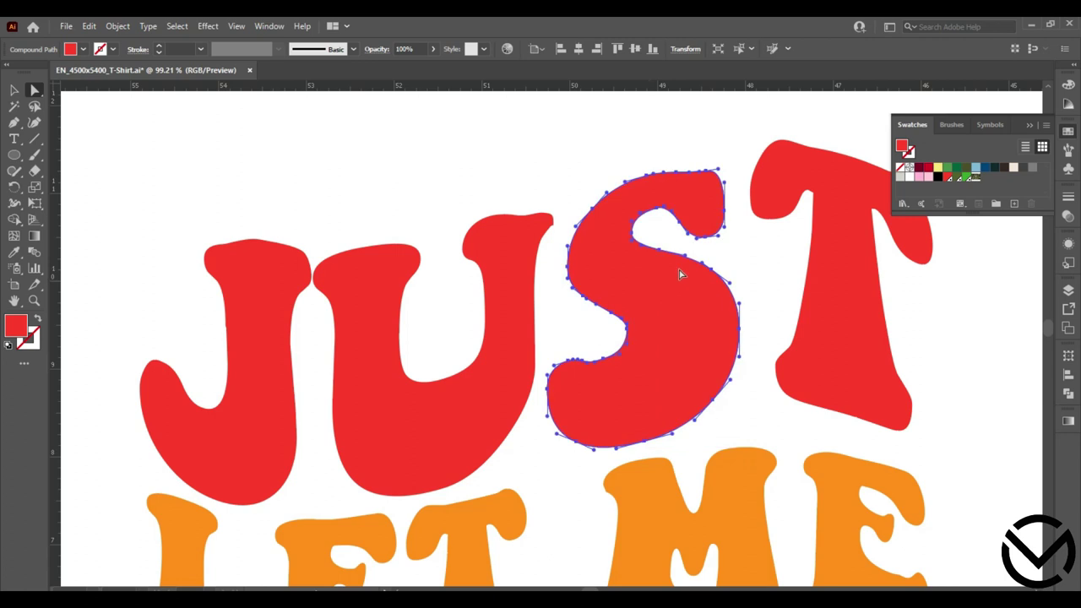
drag(830, 245, 836, 259)
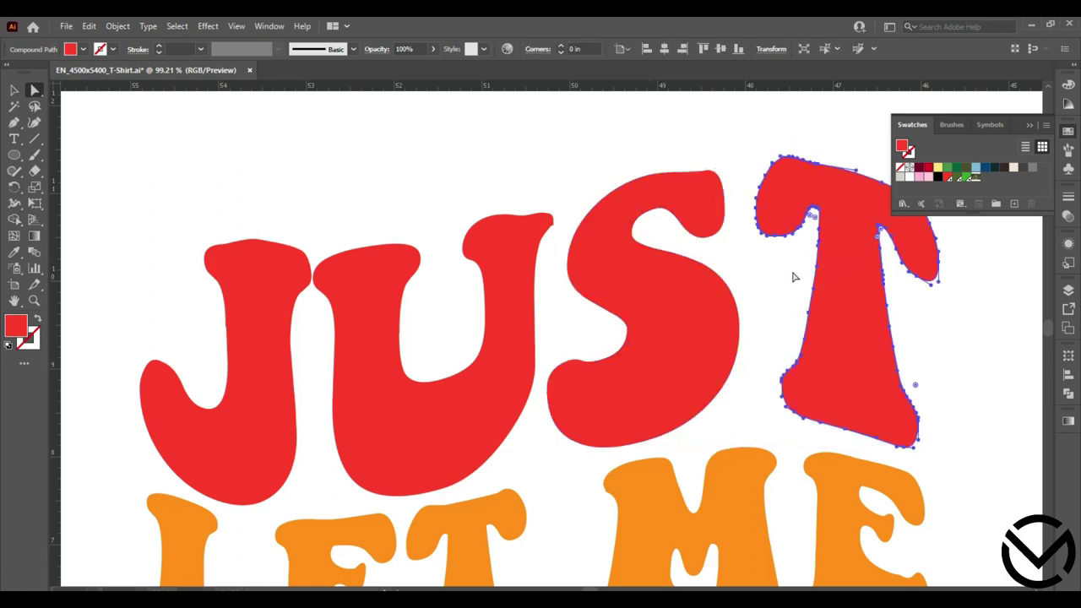
drag(722, 336, 725, 331)
drag(530, 328, 526, 309)
drag(261, 296, 250, 284)
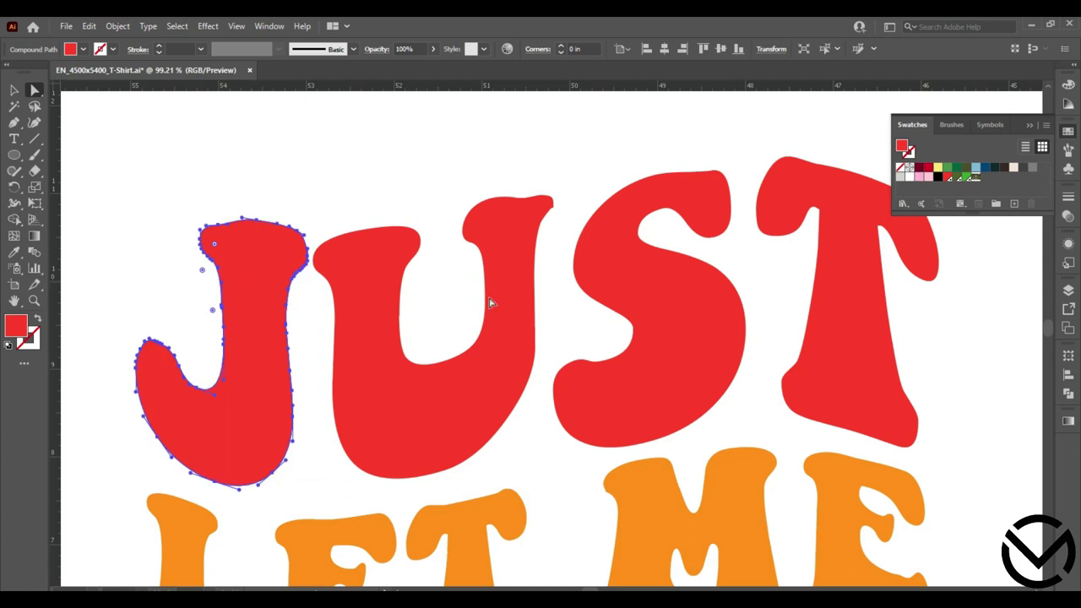
Step: Nudge the S and T of JUST slightly closer to the LET ME line and deselect the letters
click(634, 273)
drag(858, 280, 858, 285)
click(430, 430)
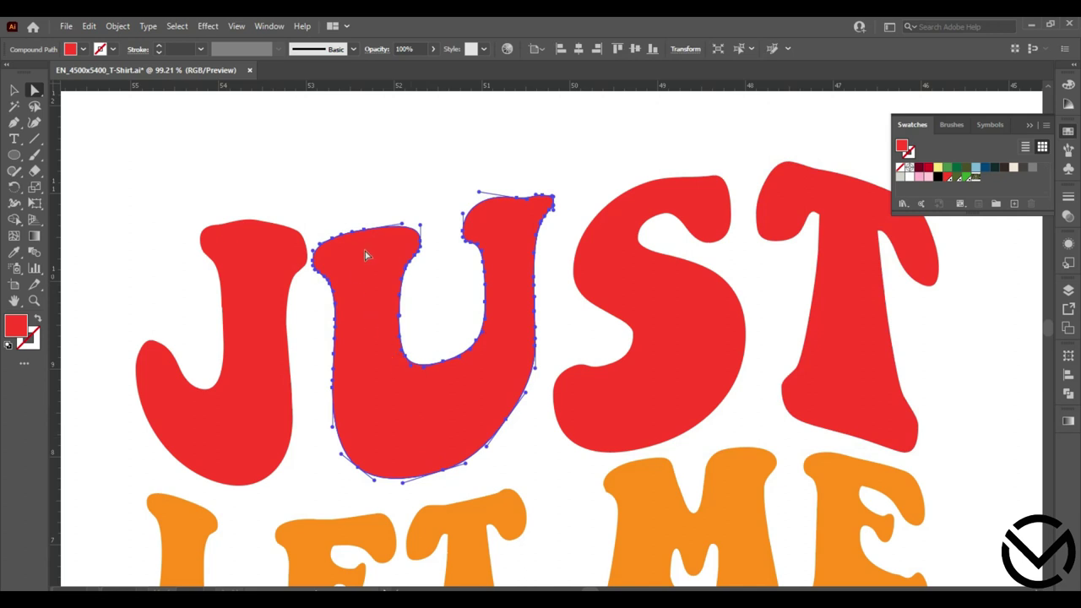
click(571, 254)
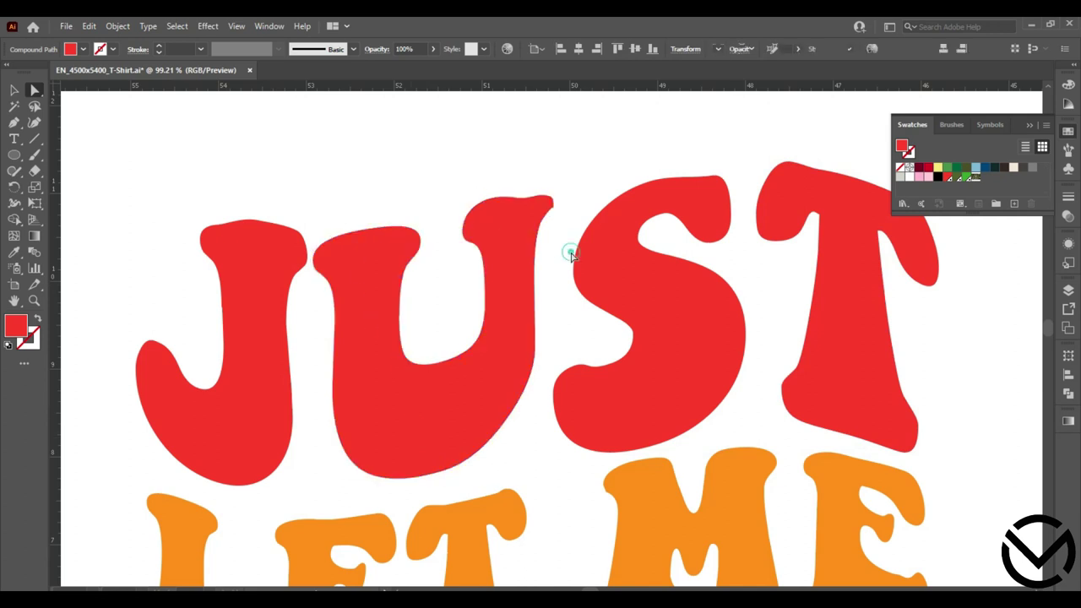
scroll(567, 363, down, 1)
scroll(567, 363, down, 6)
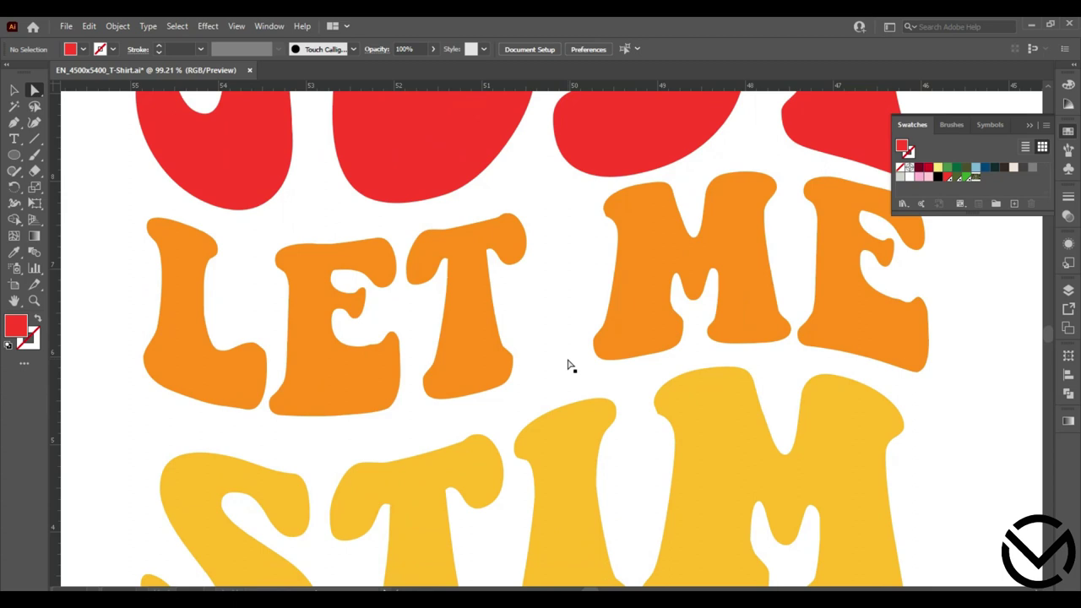
Step: Shift the R of BRO slightly away from the B and delete the letter O
scroll(568, 426, down, 4)
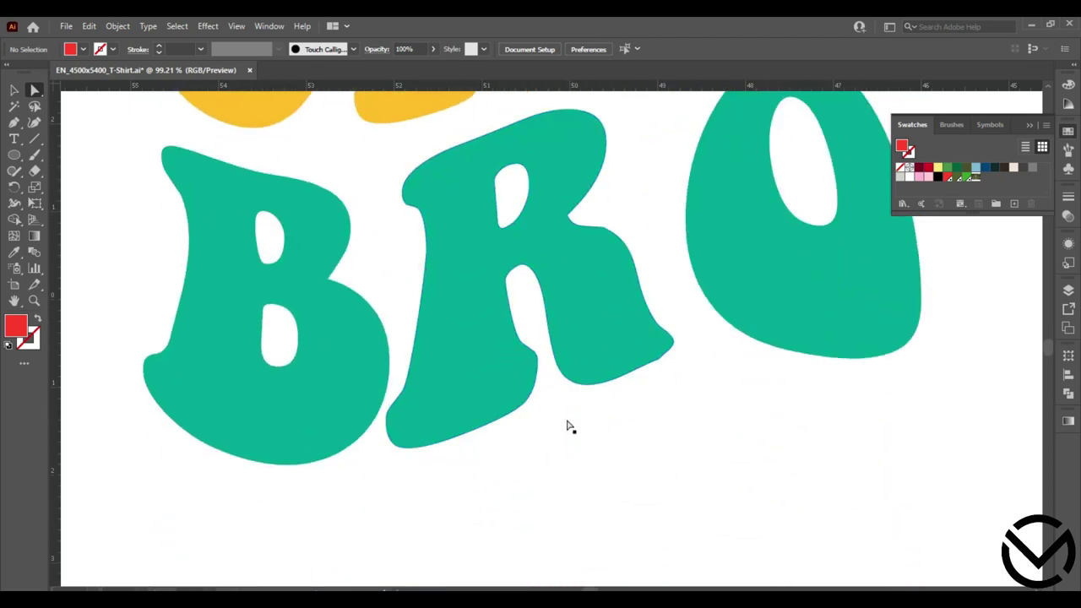
click(597, 351)
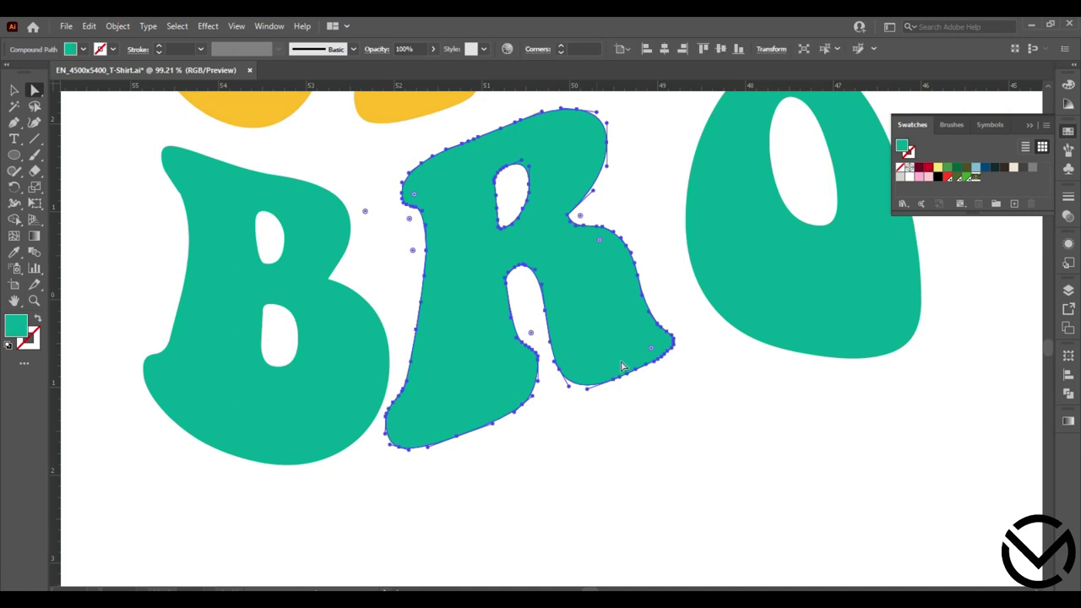
drag(616, 352, 625, 361)
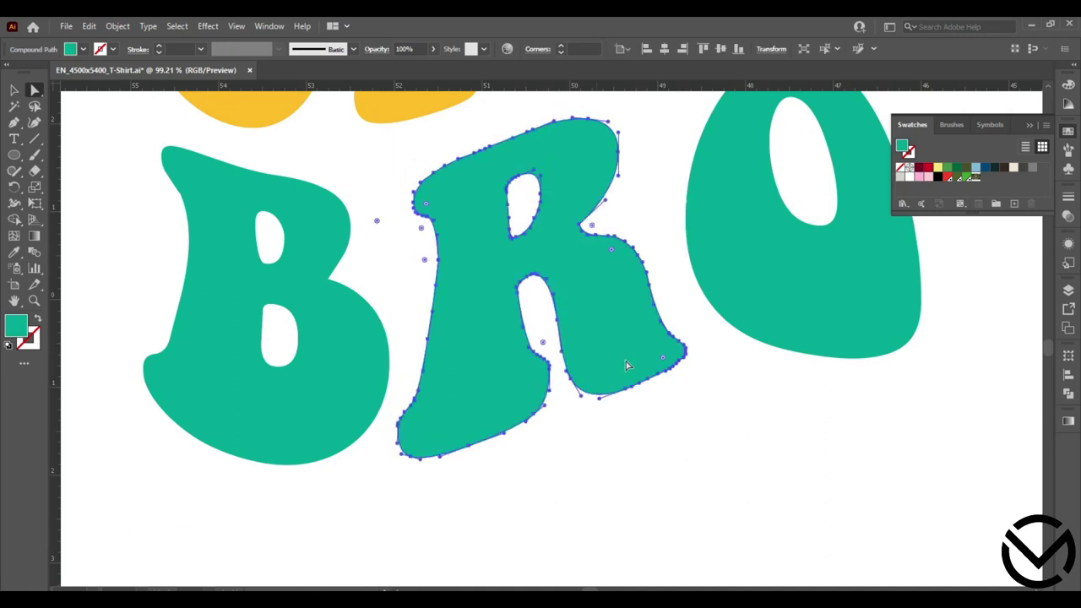
click(713, 410)
click(782, 319)
key(Delete)
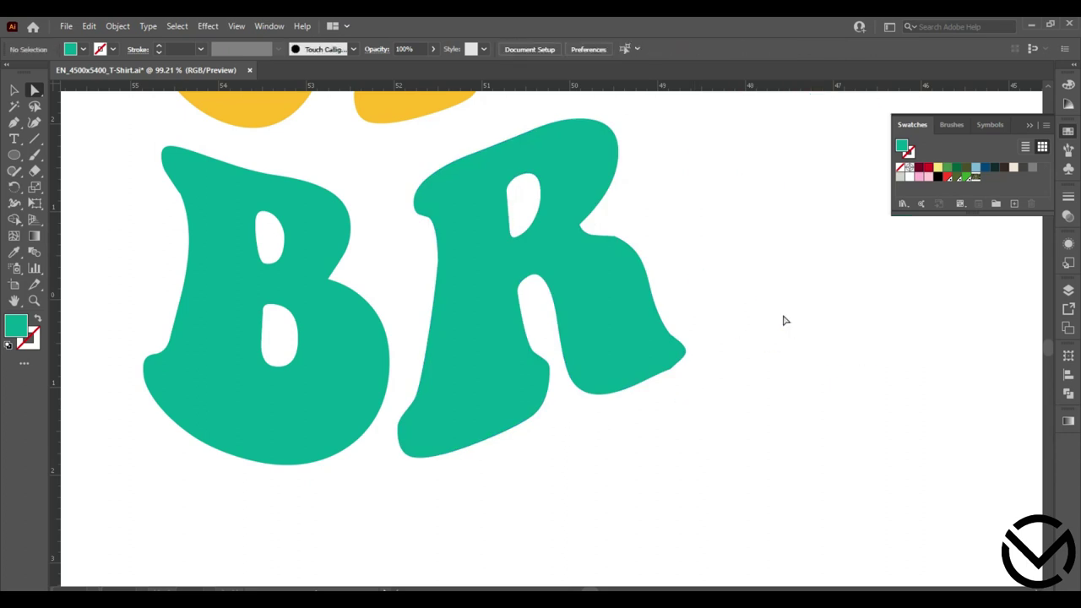
Step: Draw a rectangle covering the whole artboard and fill it with black
click(13, 91)
click(34, 299)
drag(692, 295, 477, 294)
drag(676, 245, 609, 361)
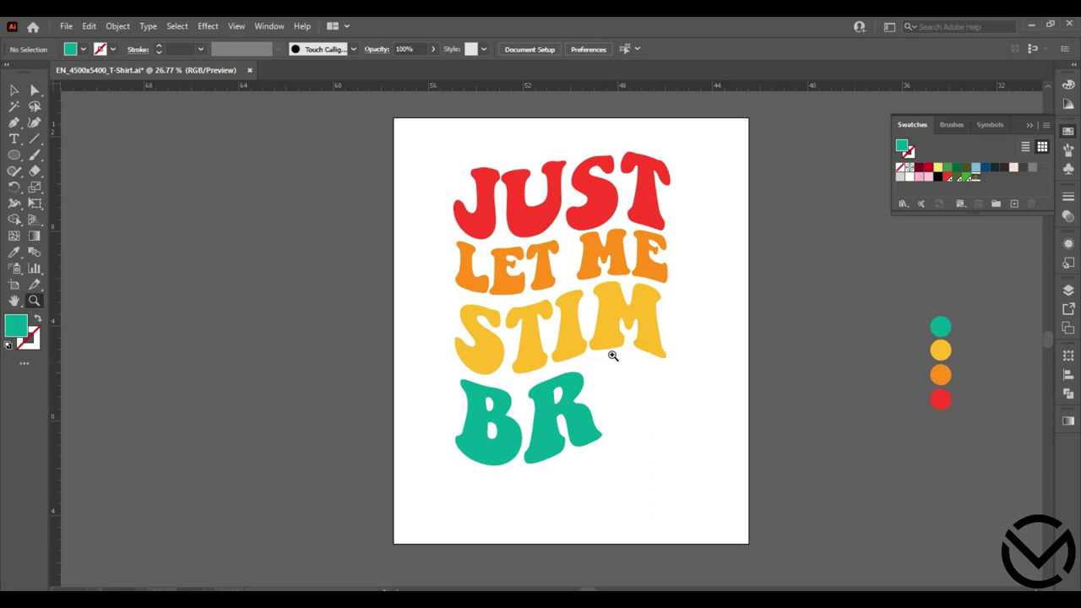
click(13, 90)
click(499, 480)
click(574, 512)
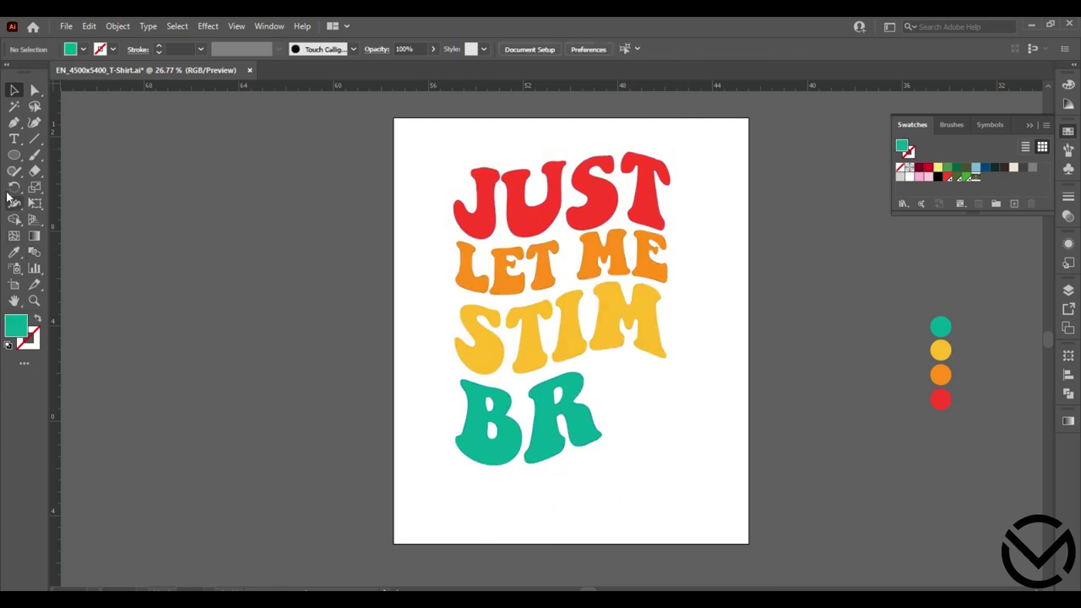
drag(13, 155, 85, 153)
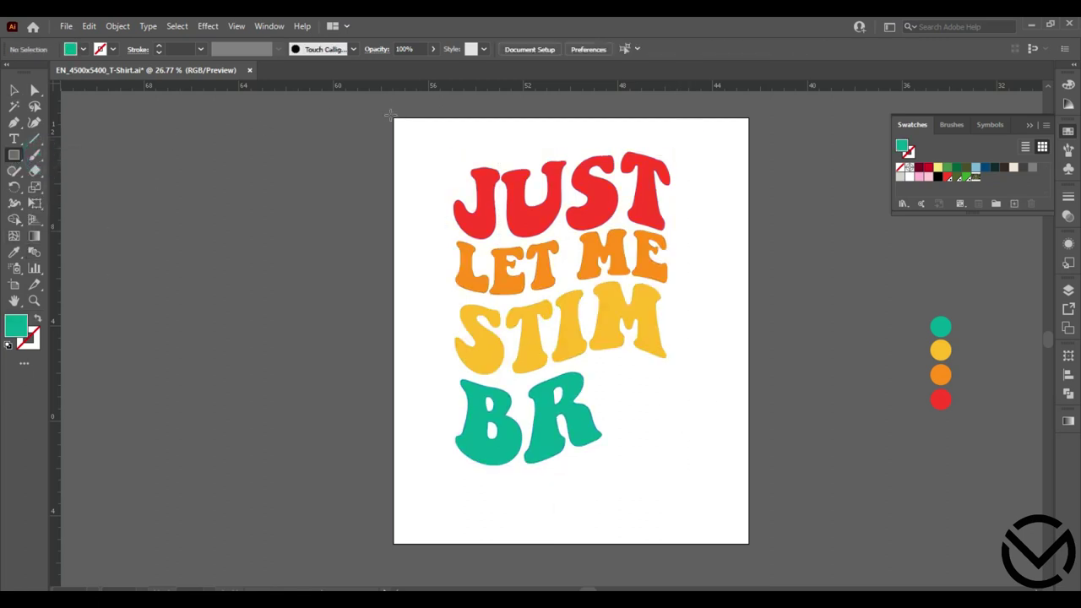
drag(393, 118, 748, 543)
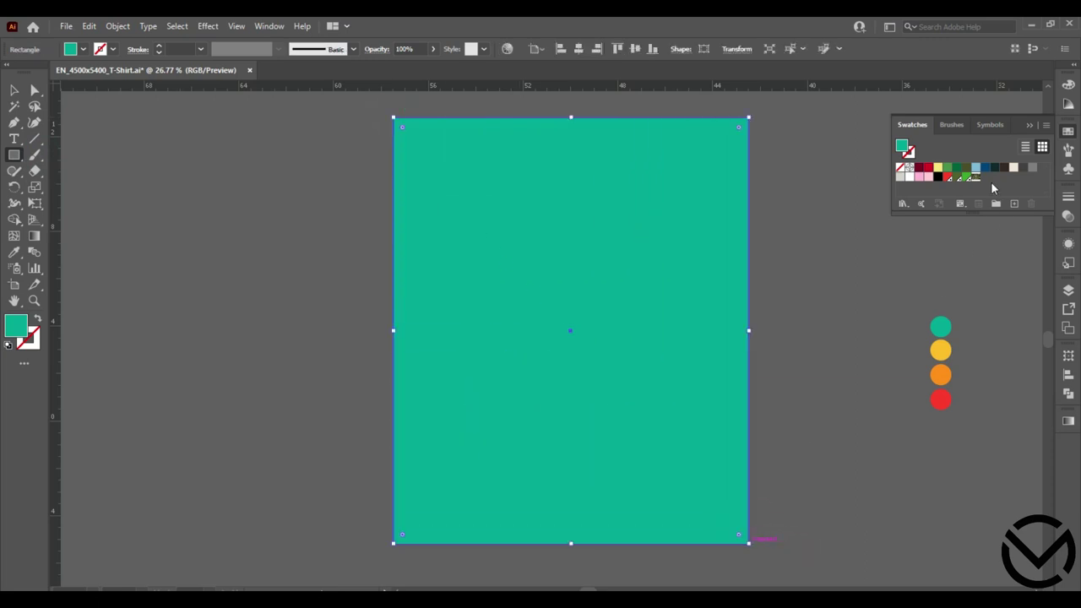
click(939, 175)
Step: Send the black rectangle behind the lettering and lock it as the background
right_click(468, 179)
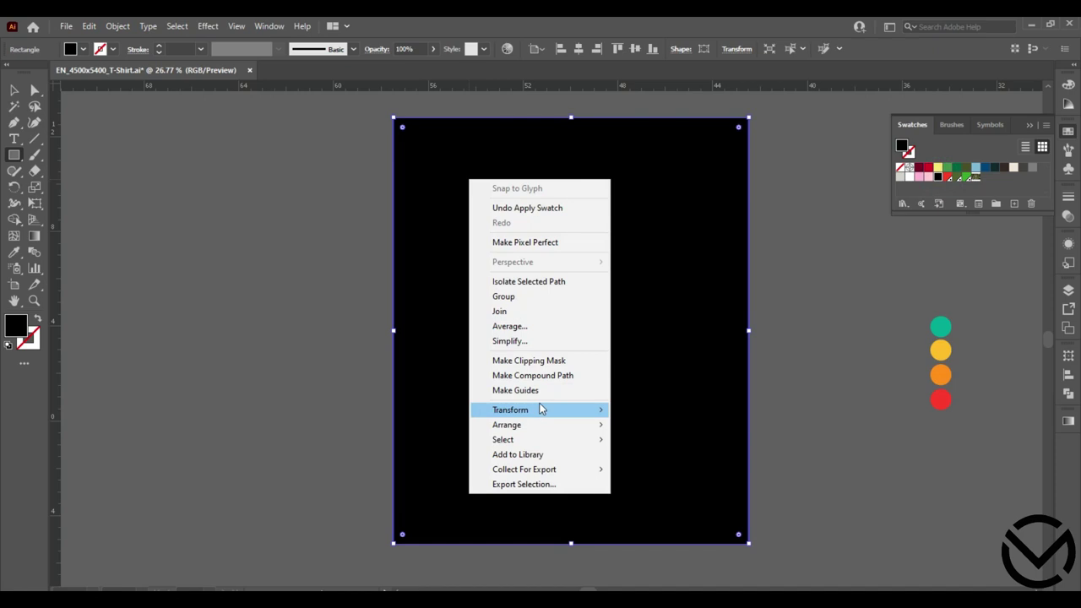
mouse_move(602, 426)
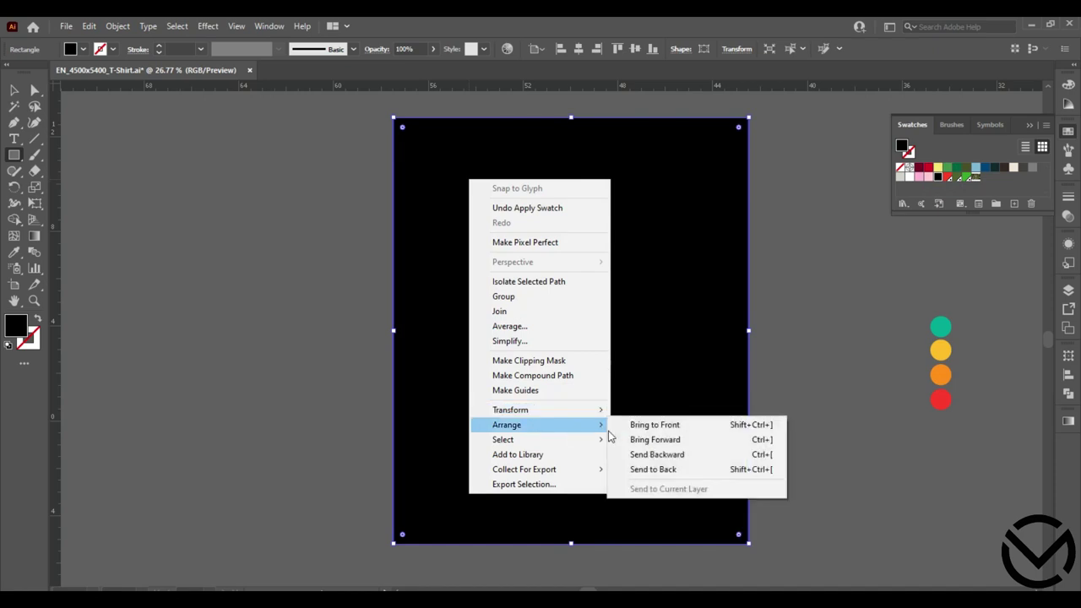
click(652, 469)
key(v)
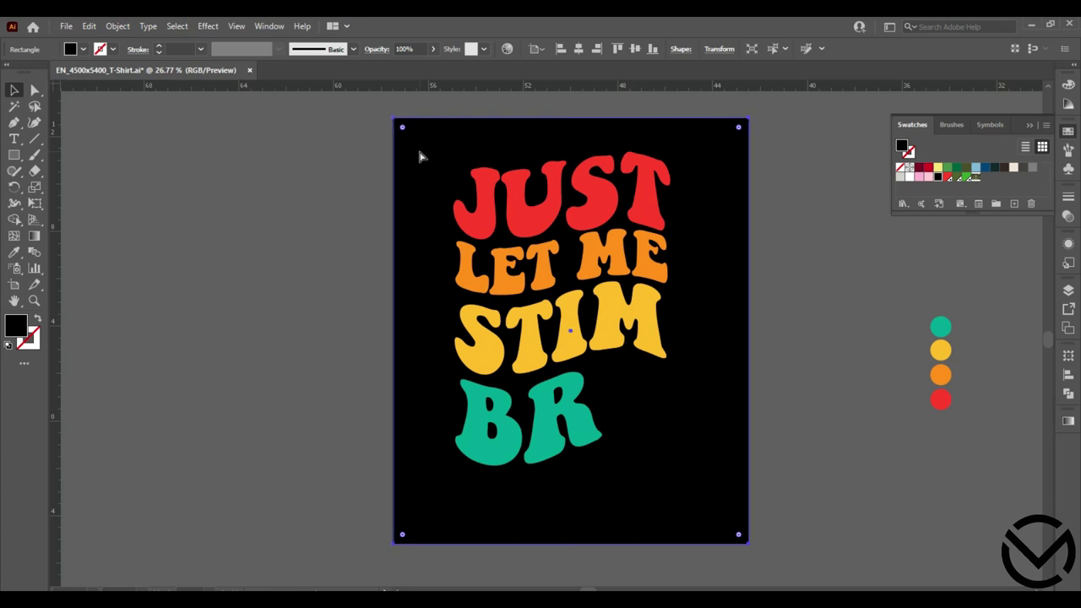
key(ctrl+2)
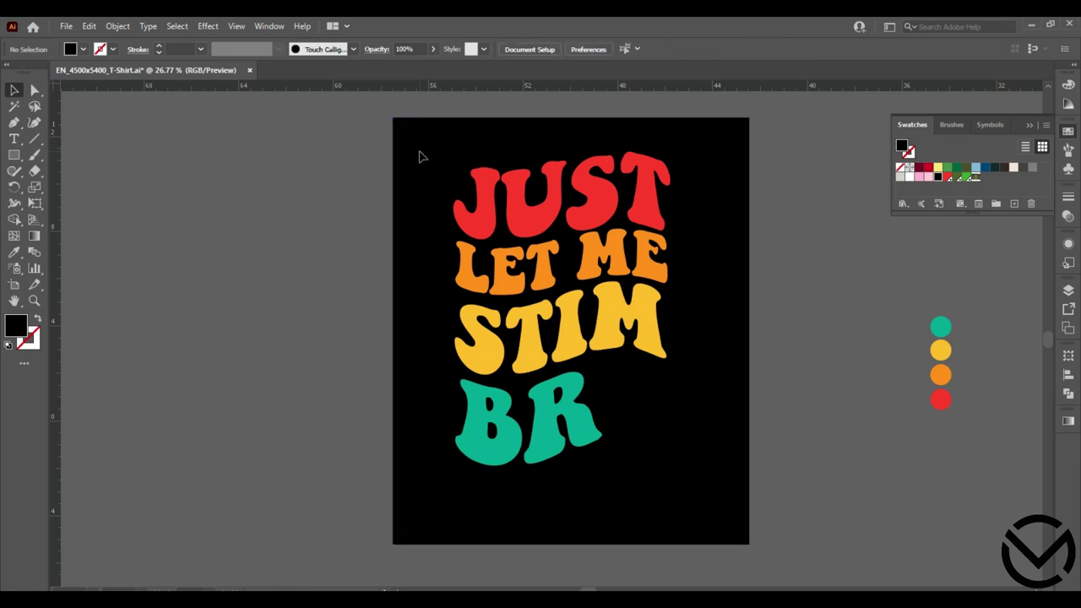
right_click(420, 153)
click(375, 223)
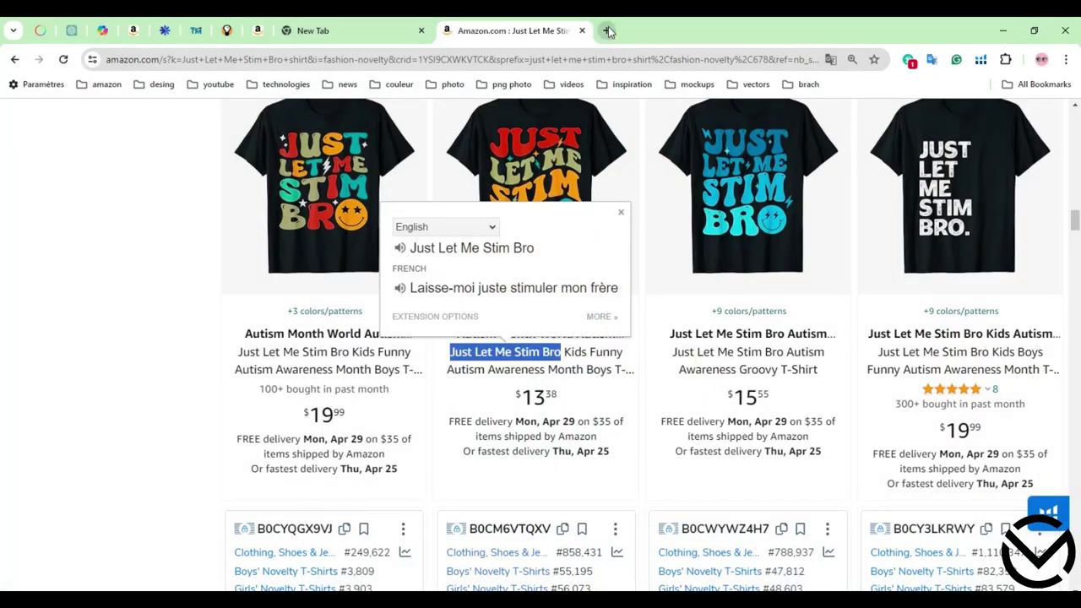
Step: Switch to the browser, open Freepik in a new tab and search for "smile"
click(608, 31)
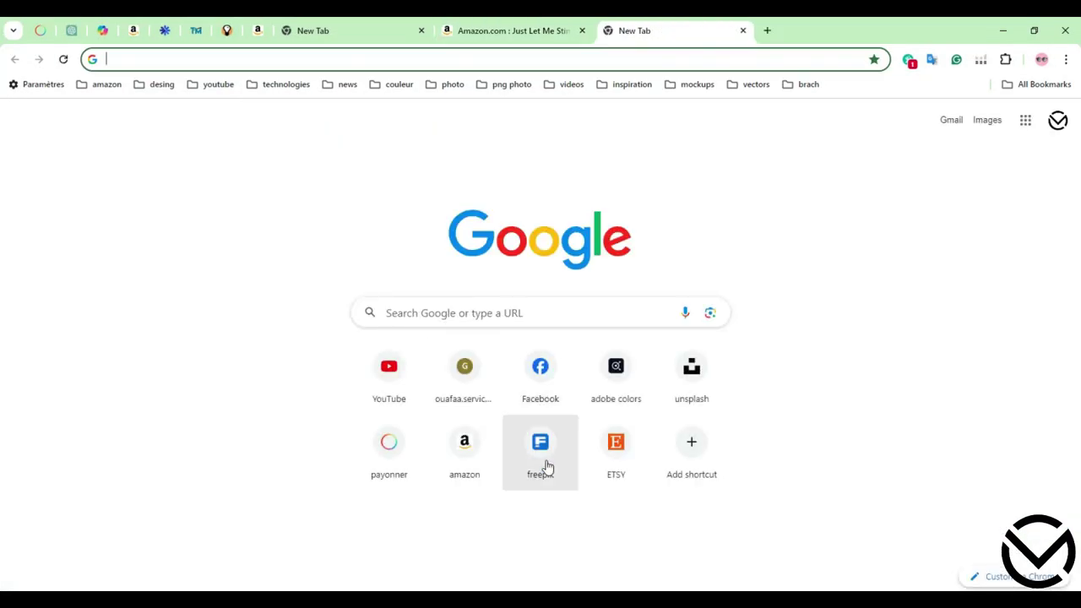
click(542, 456)
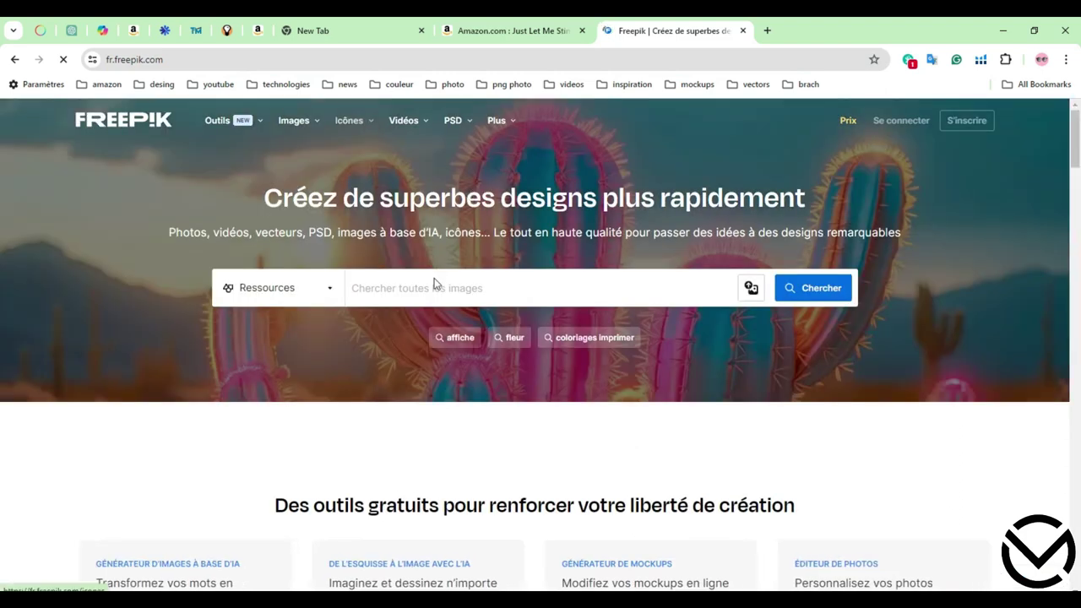
click(433, 292)
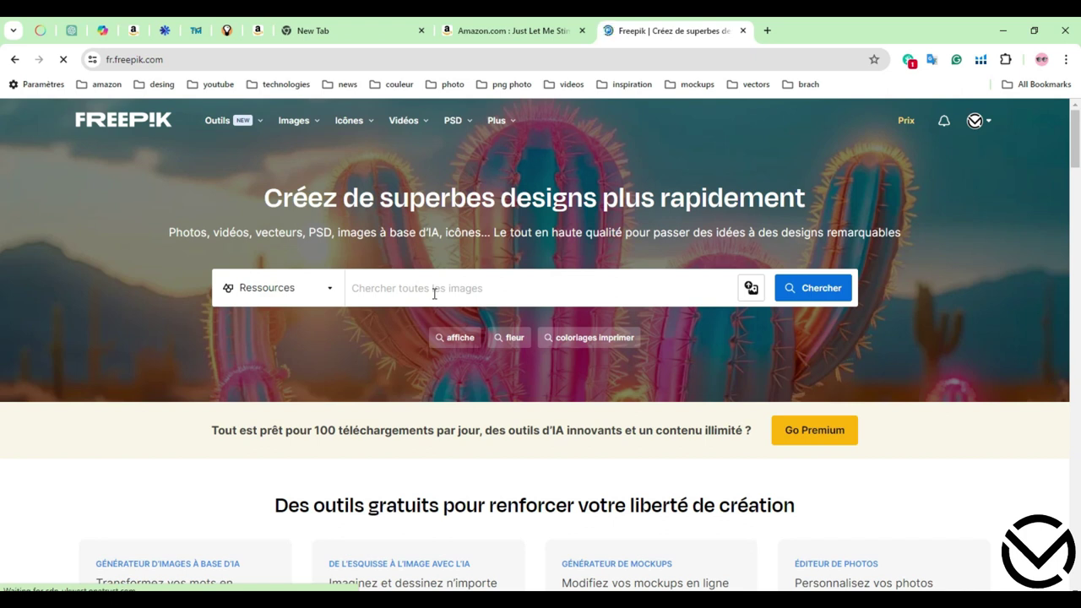
text(smile)
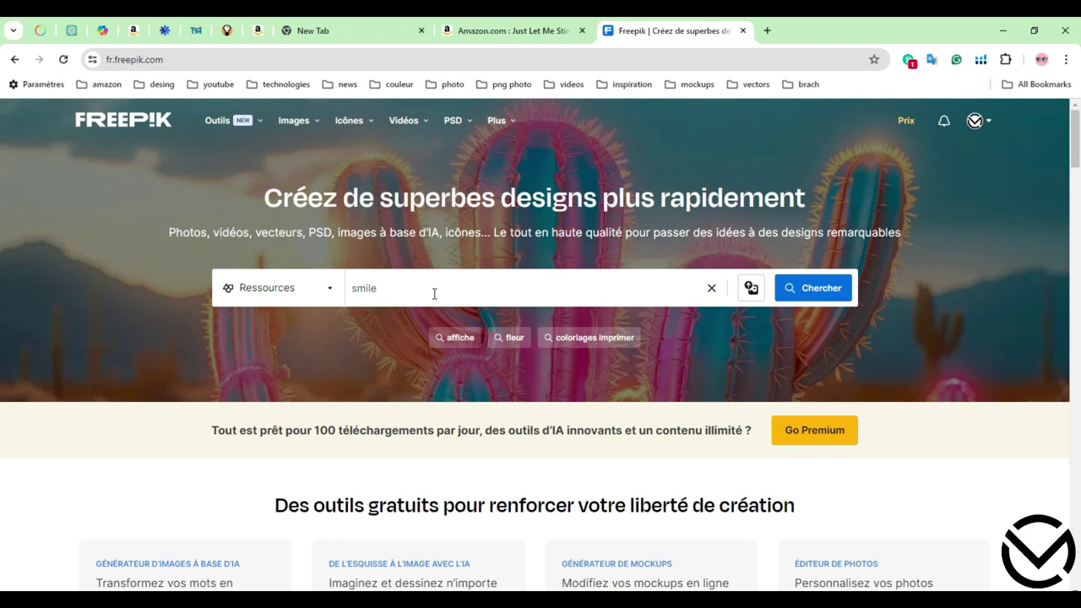
key(Return)
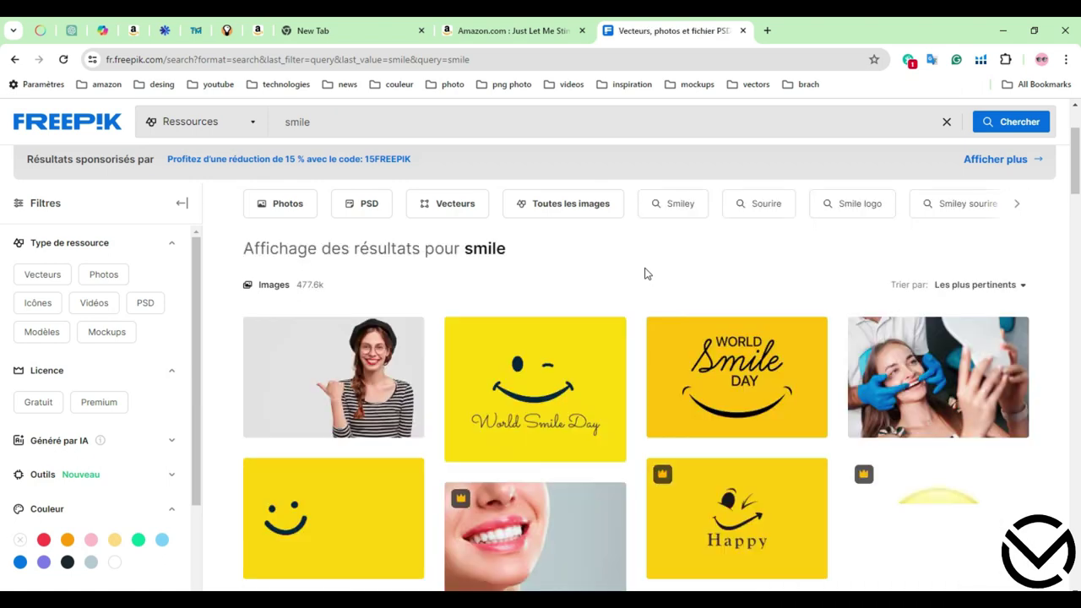
Step: Look through the "smile" image results for a smiley face that suits the design
scroll(639, 330, down, 9)
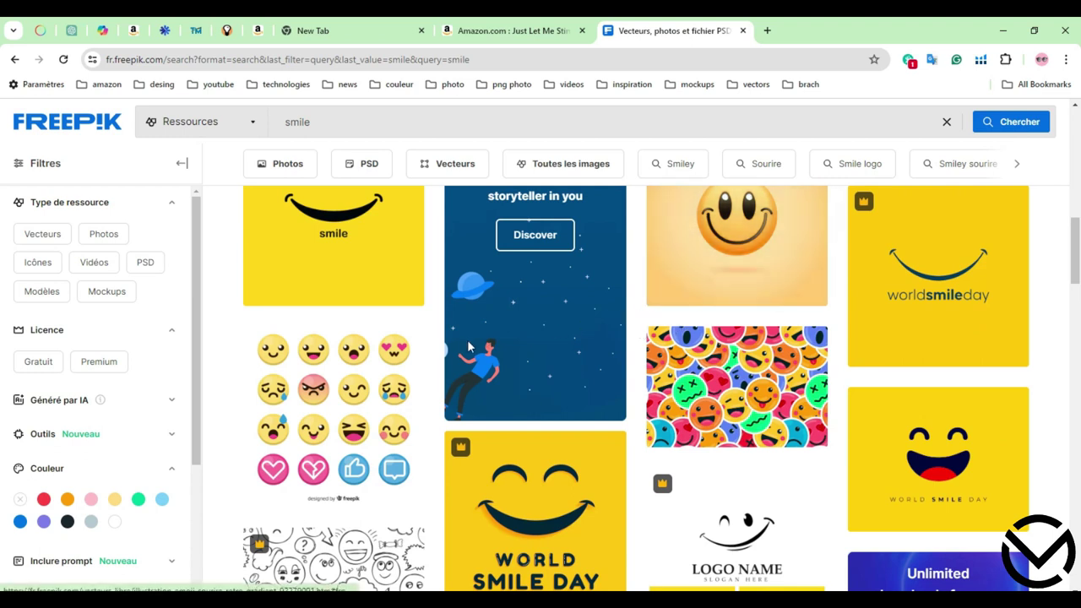
scroll(556, 336, down, 2)
scroll(566, 346, down, 6)
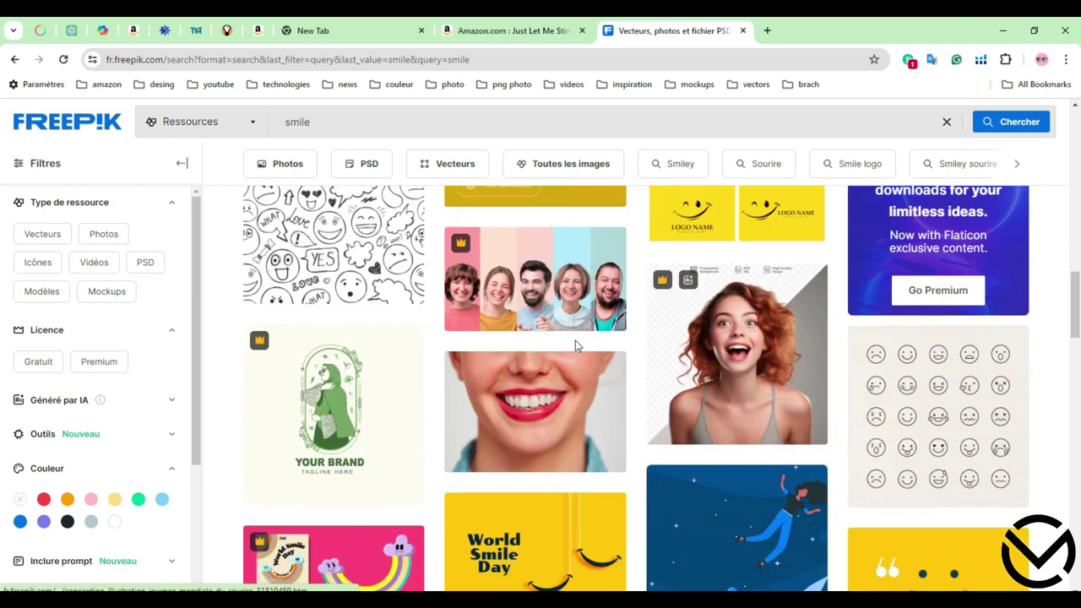
scroll(583, 347, down, 2)
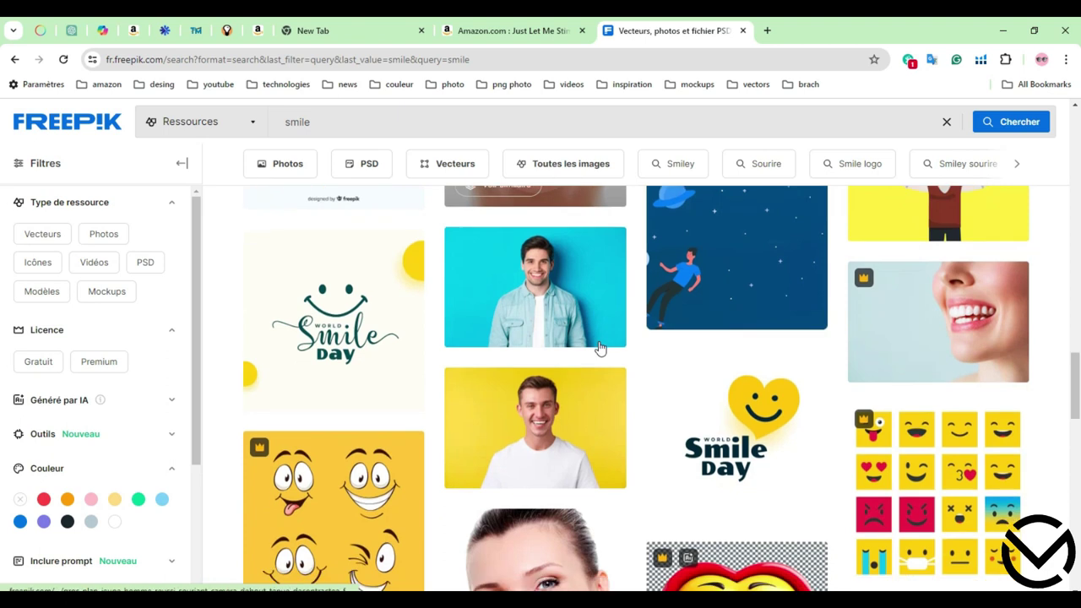
scroll(600, 348, down, 5)
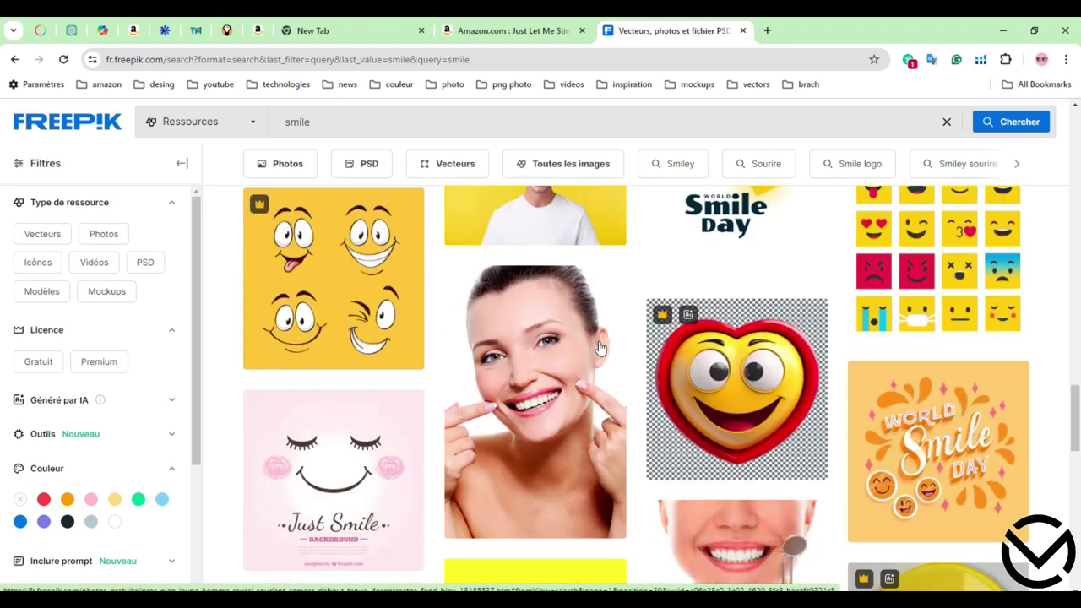
scroll(600, 348, down, 6)
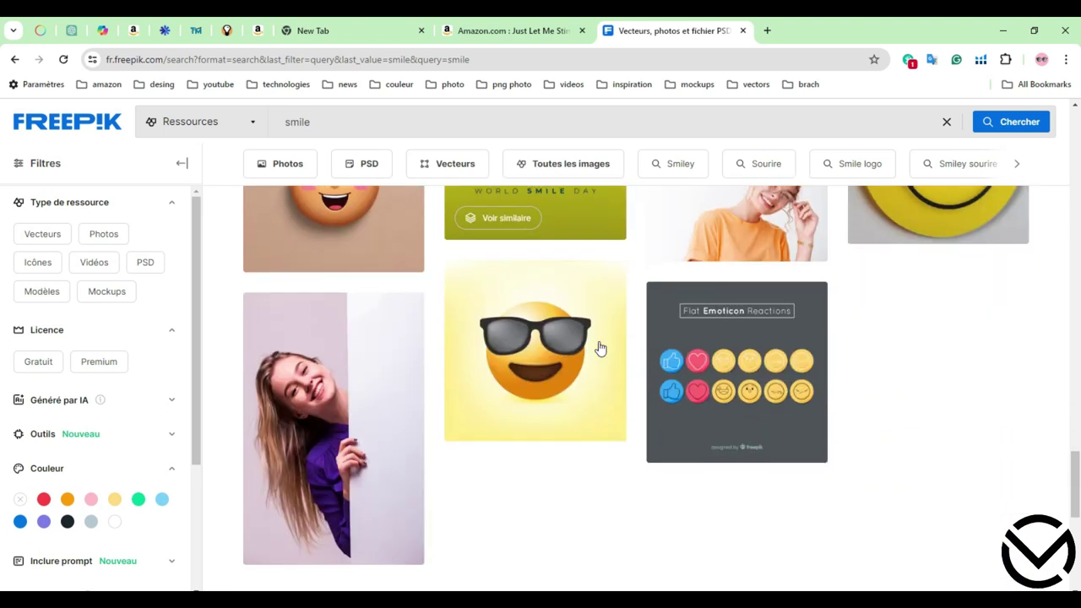
scroll(598, 346, up, 10)
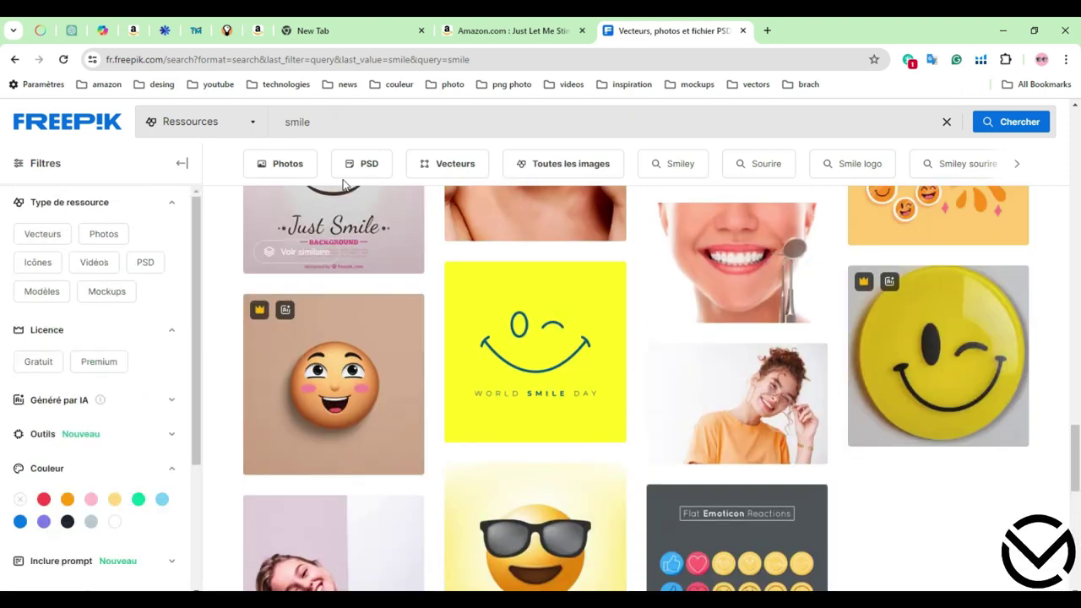
Step: Change the Freepik search to "emoji smile" and run it
click(285, 122)
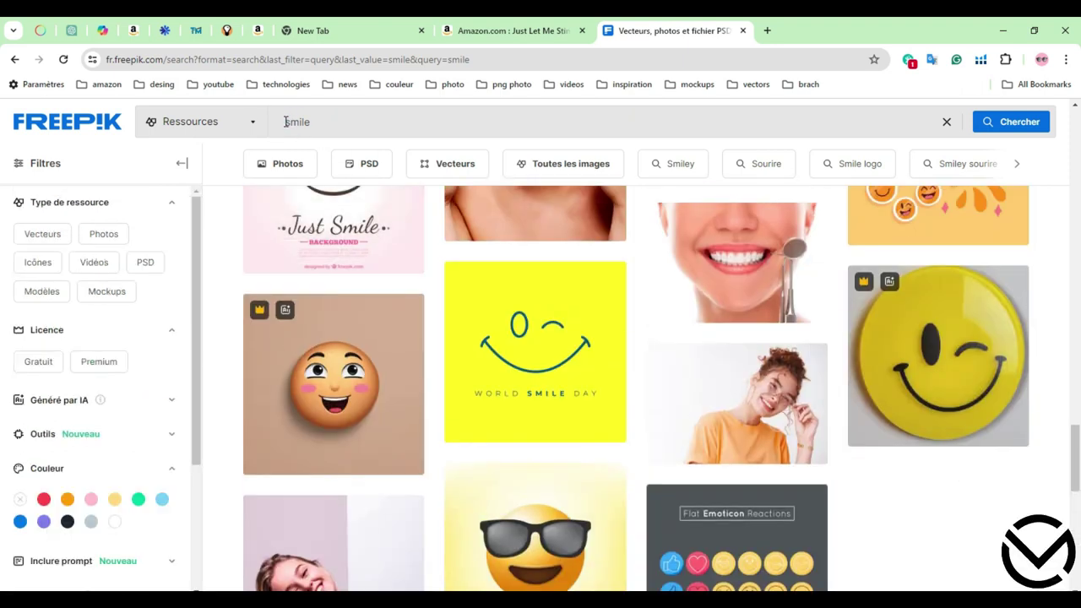
text(emoji)
key(Return)
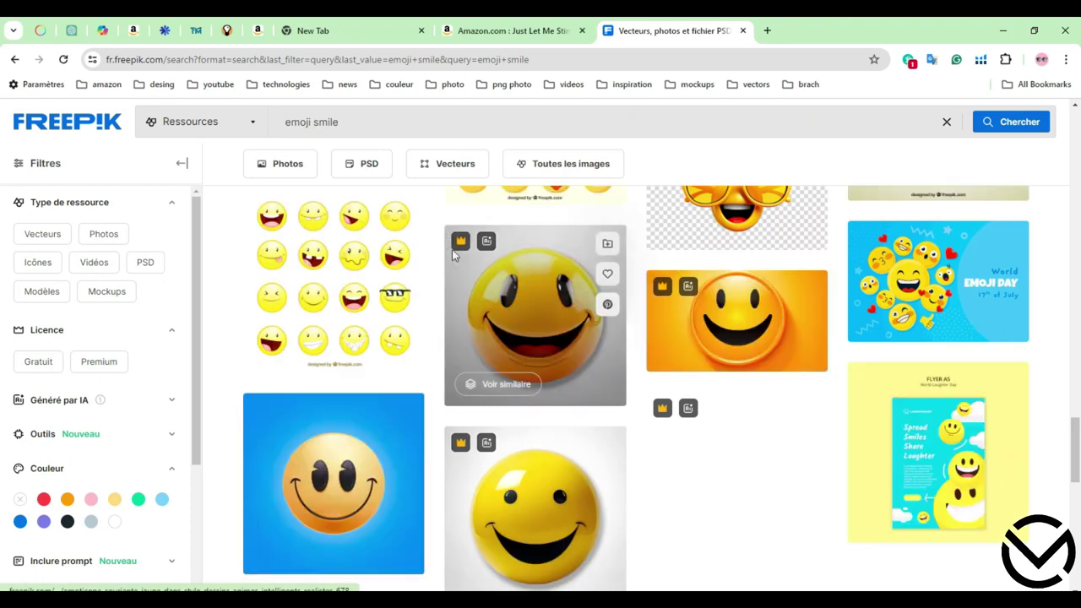
Step: Look through the "emoji smile" image results for a face that could replace the O in BRO
scroll(603, 402, down, 3)
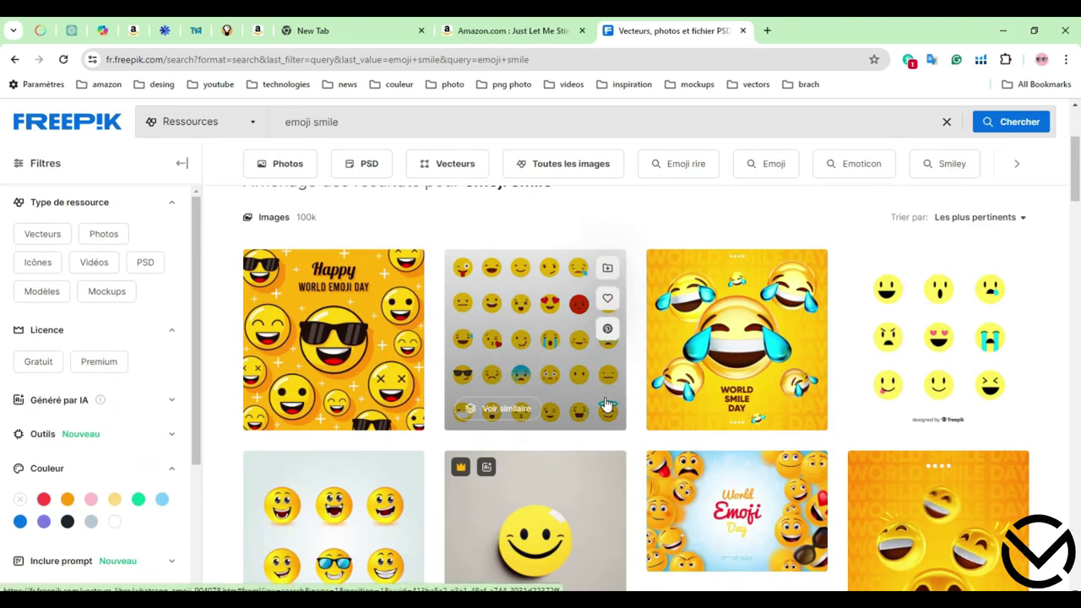
scroll(629, 371, down, 5)
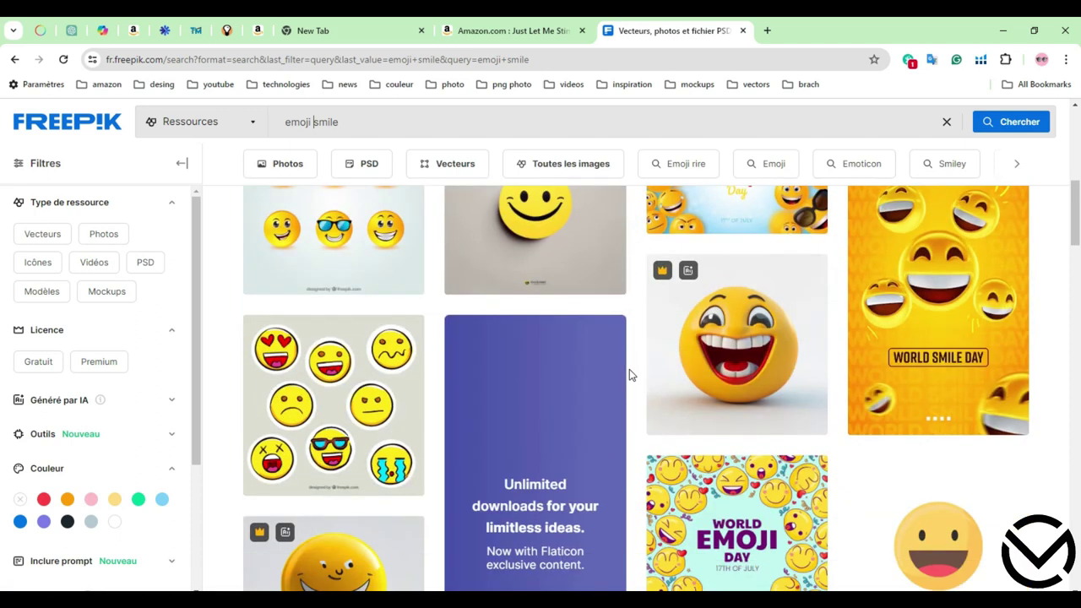
scroll(577, 372, down, 4)
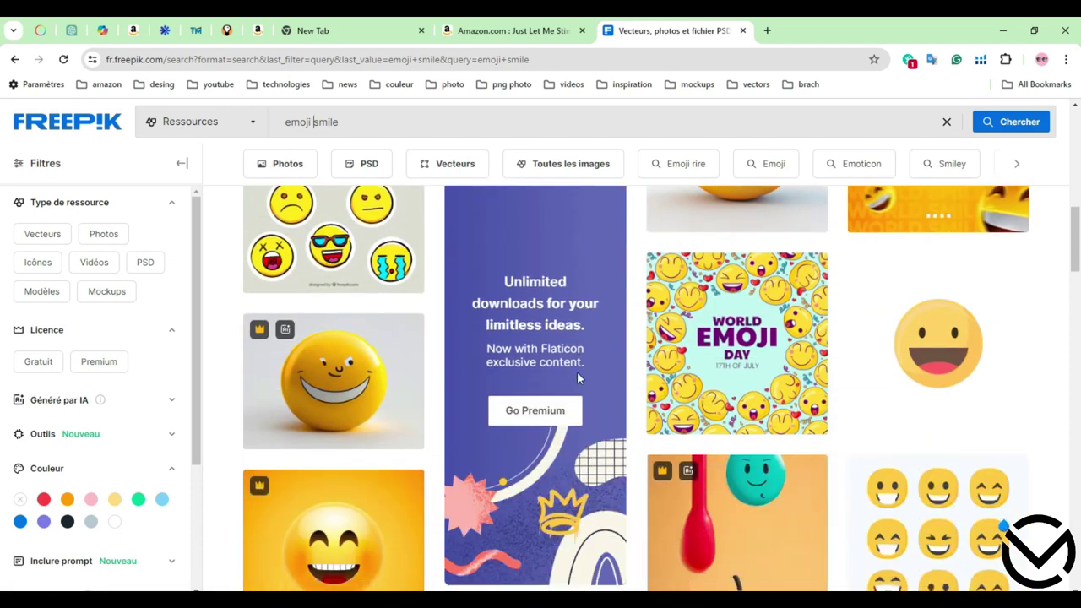
scroll(578, 378, down, 5)
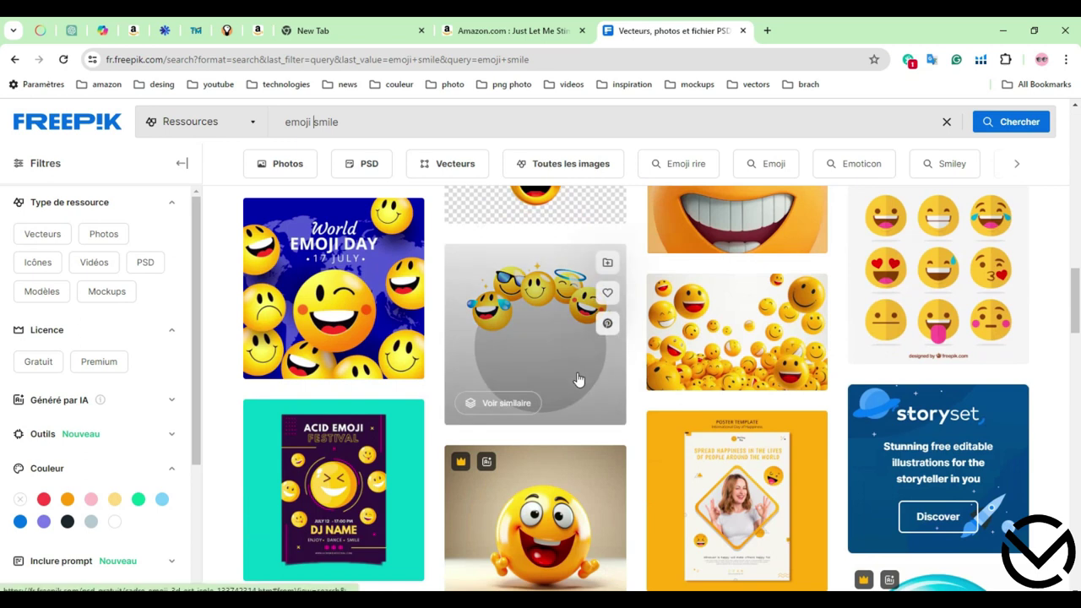
scroll(577, 378, down, 2)
scroll(578, 378, down, 2)
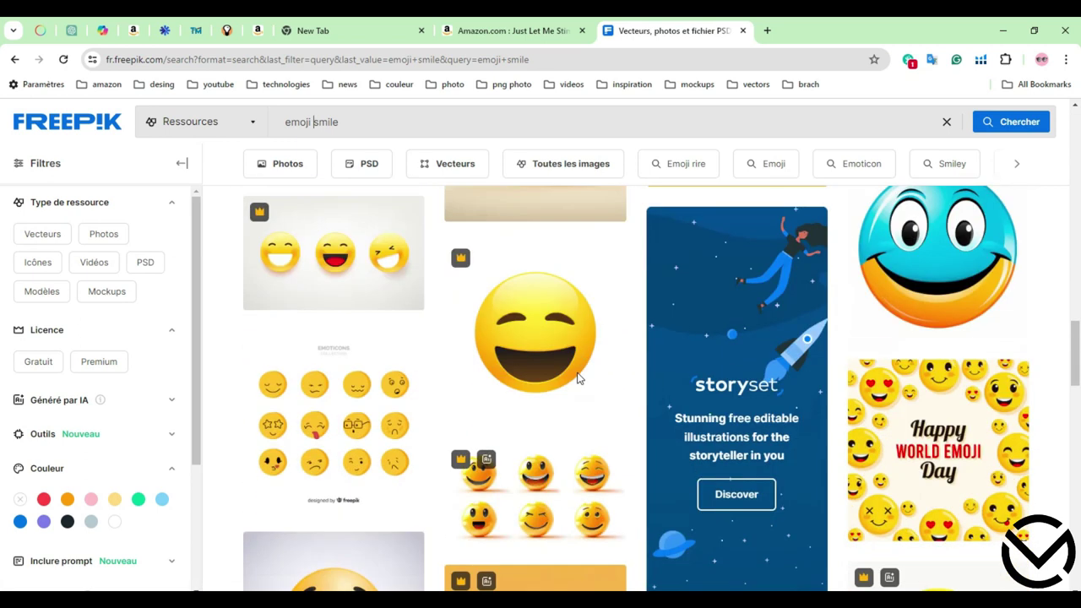
scroll(577, 380, down, 2)
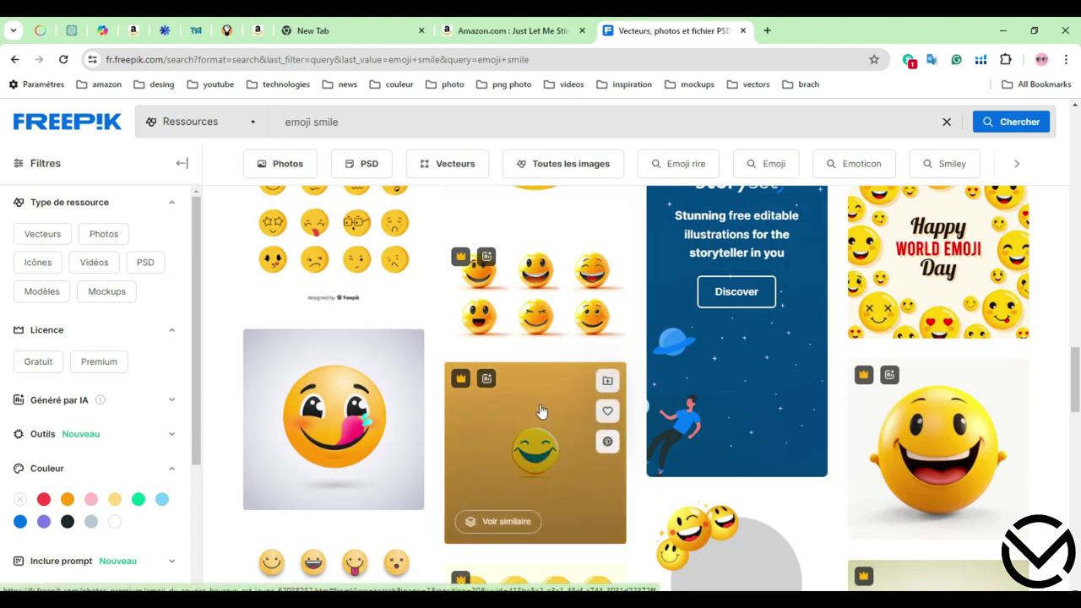
scroll(538, 415, down, 2)
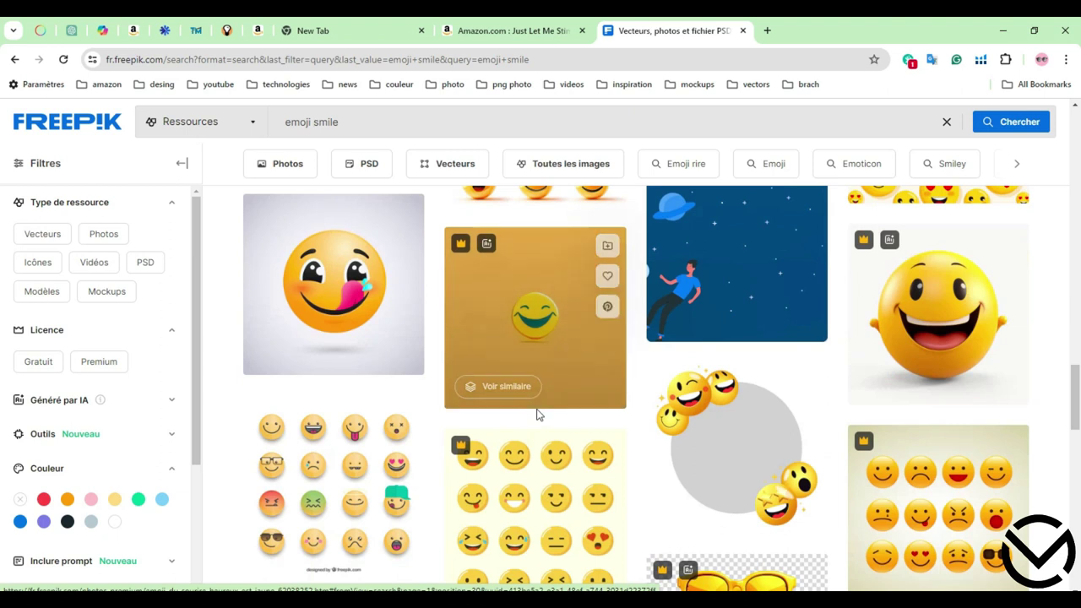
scroll(538, 415, down, 3)
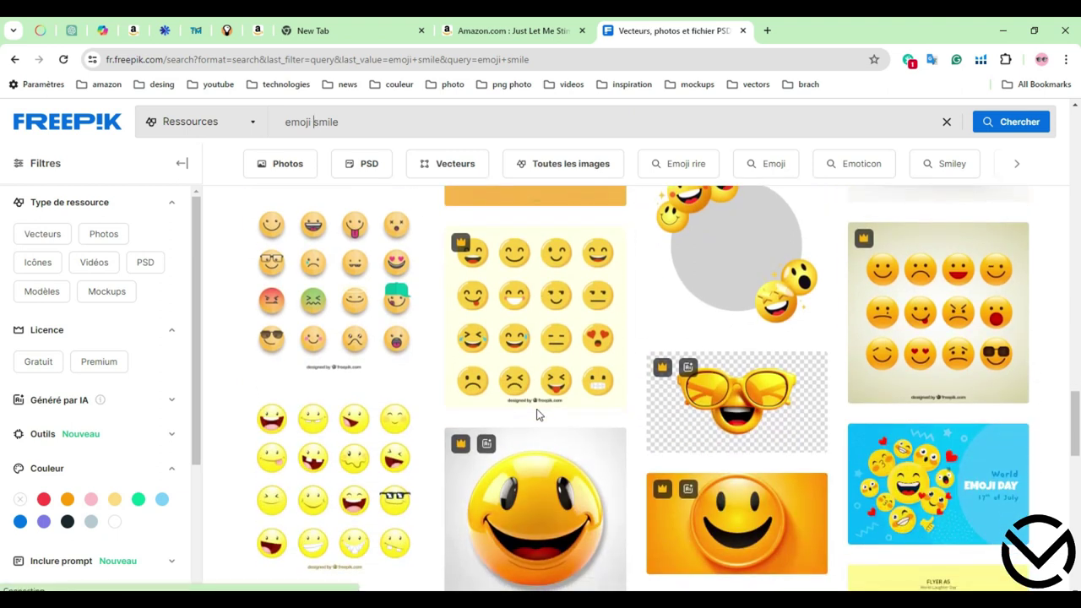
scroll(553, 392, down, 3)
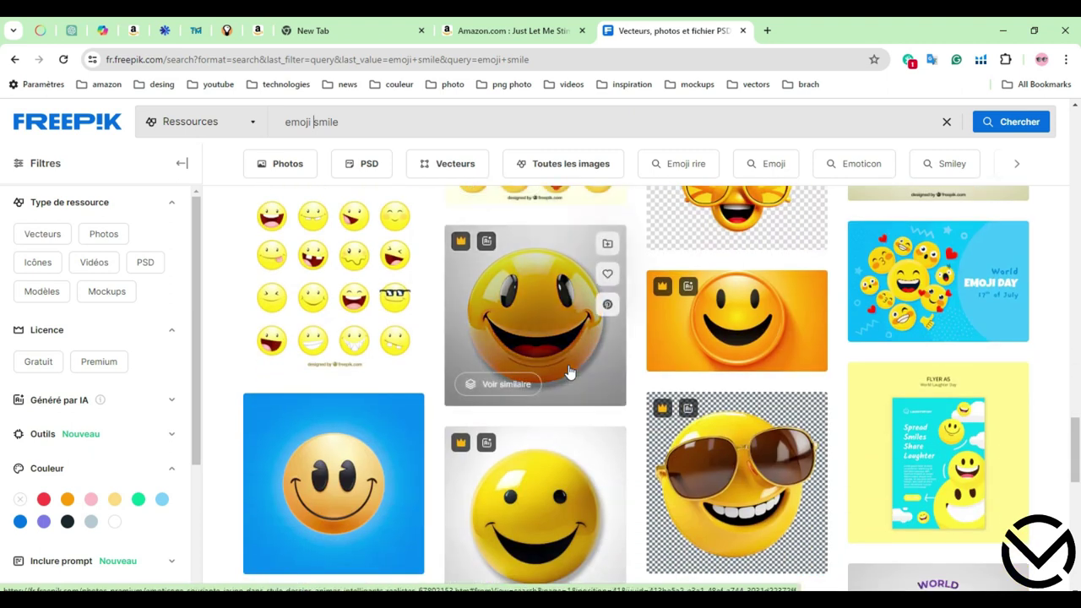
scroll(569, 372, down, 3)
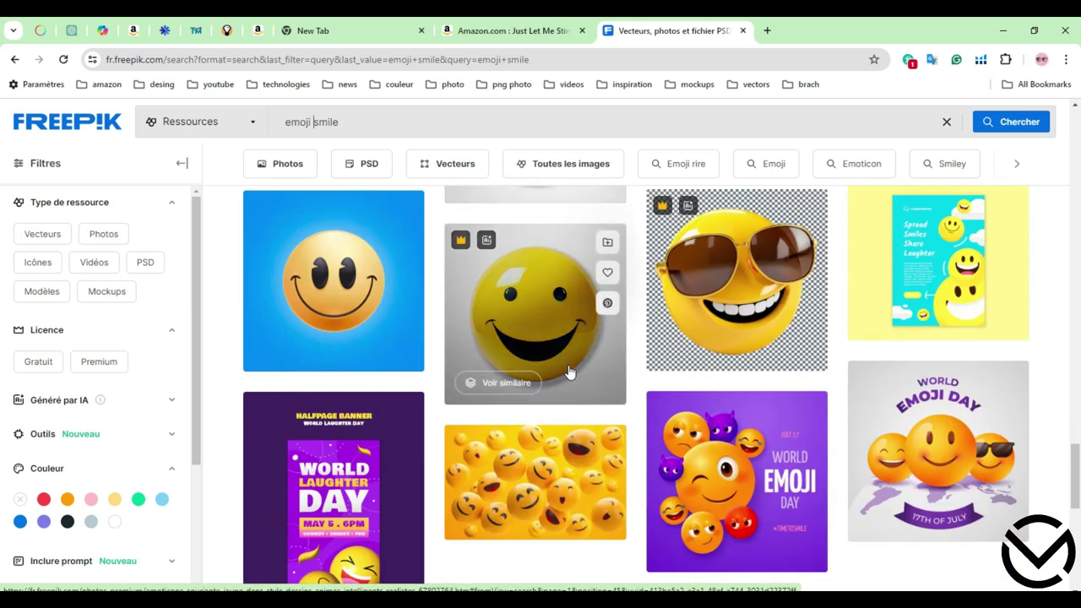
scroll(569, 373, up, 3)
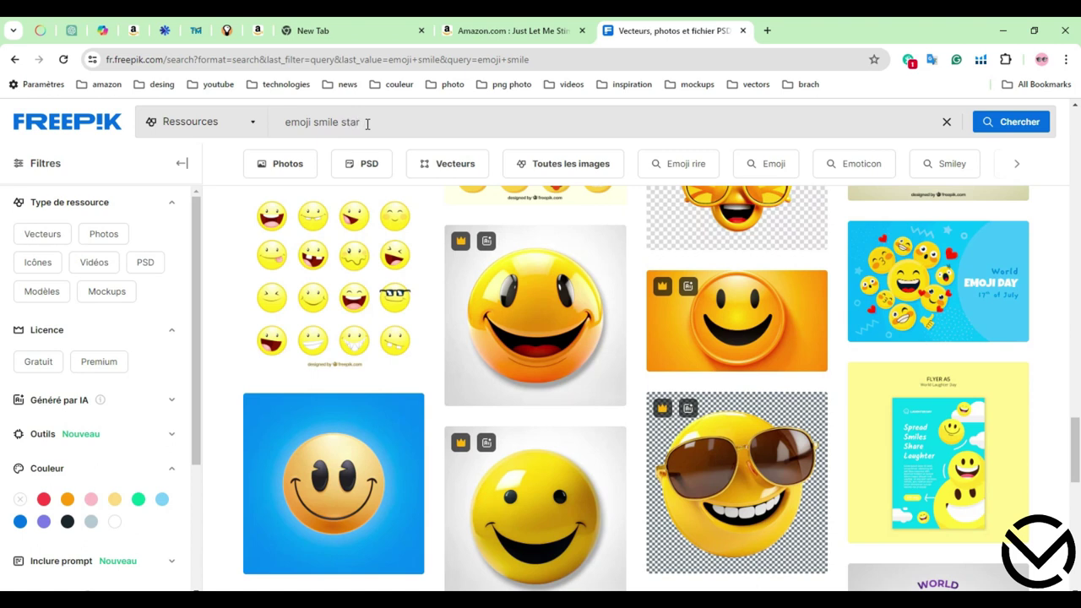
Step: Search Freepik for "emoji smile star" and look through the results for a star-eyed smiley
key(Return)
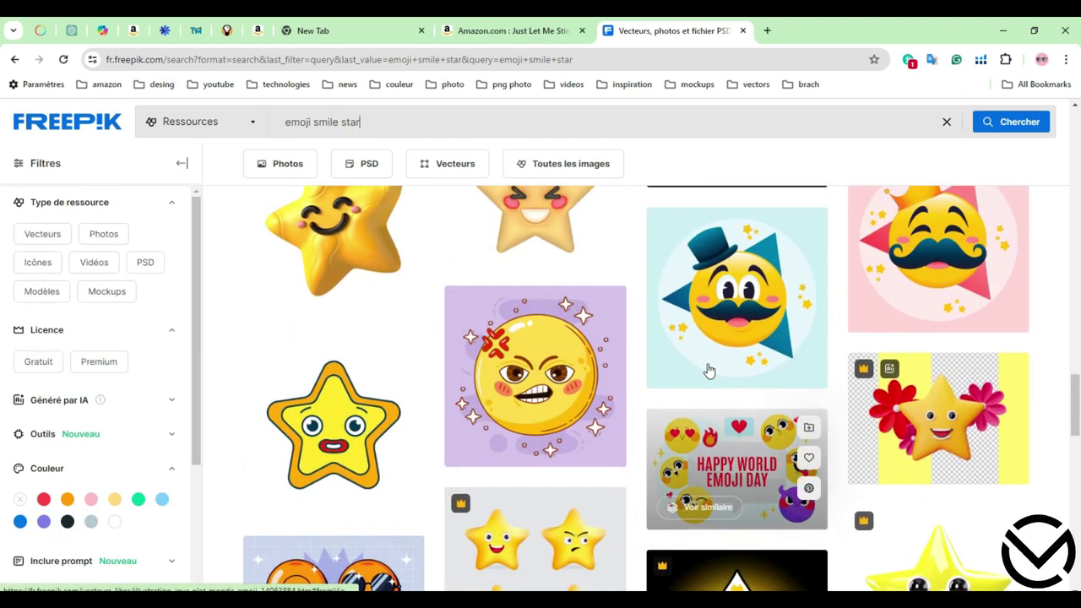
scroll(708, 370, up, 5)
scroll(626, 395, down, 1)
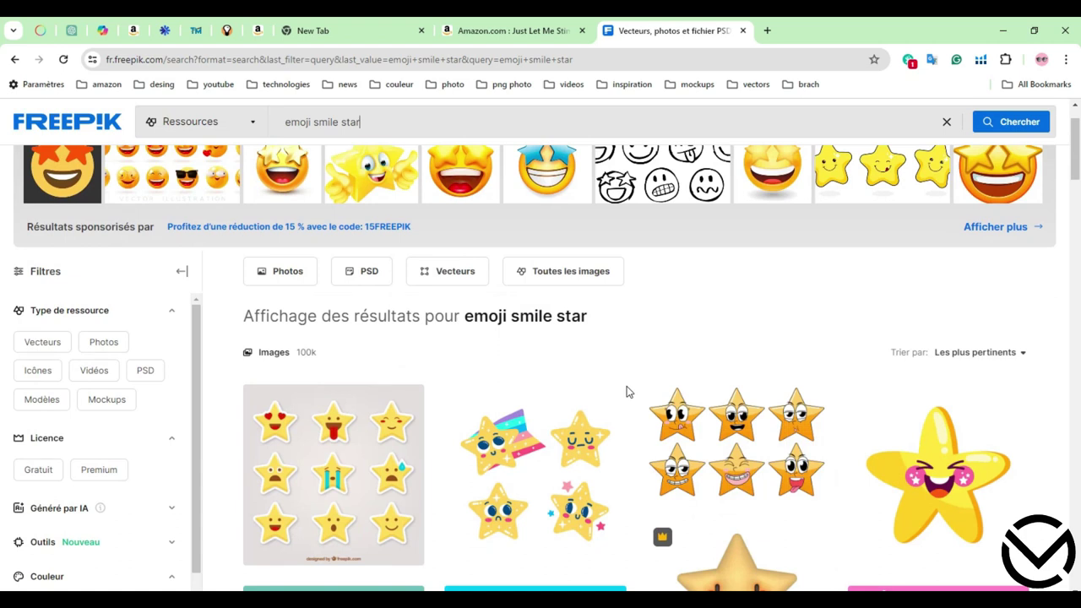
scroll(627, 391, down, 5)
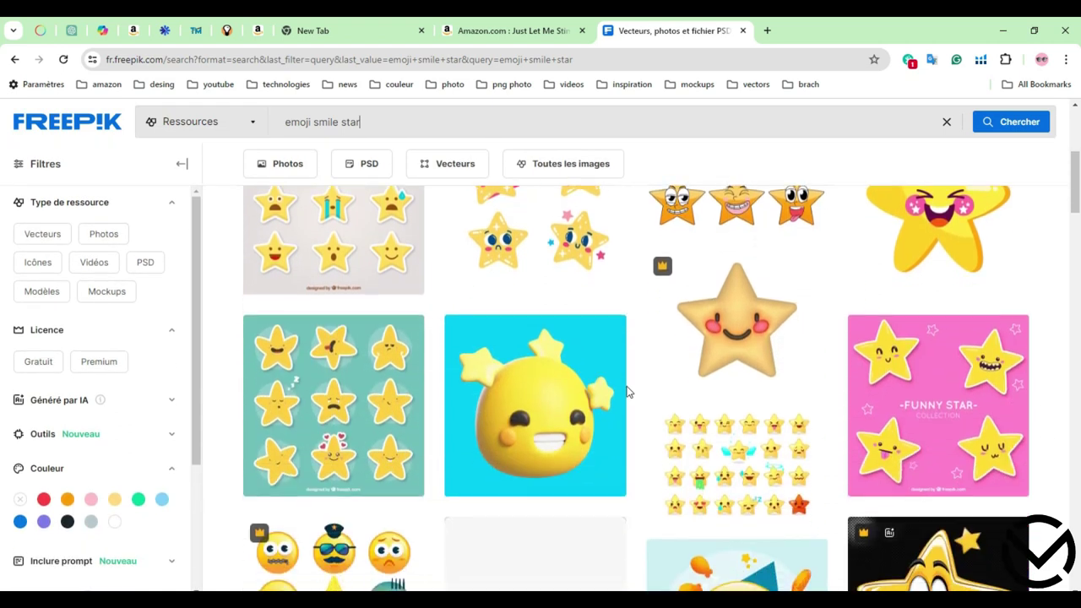
scroll(626, 390, down, 5)
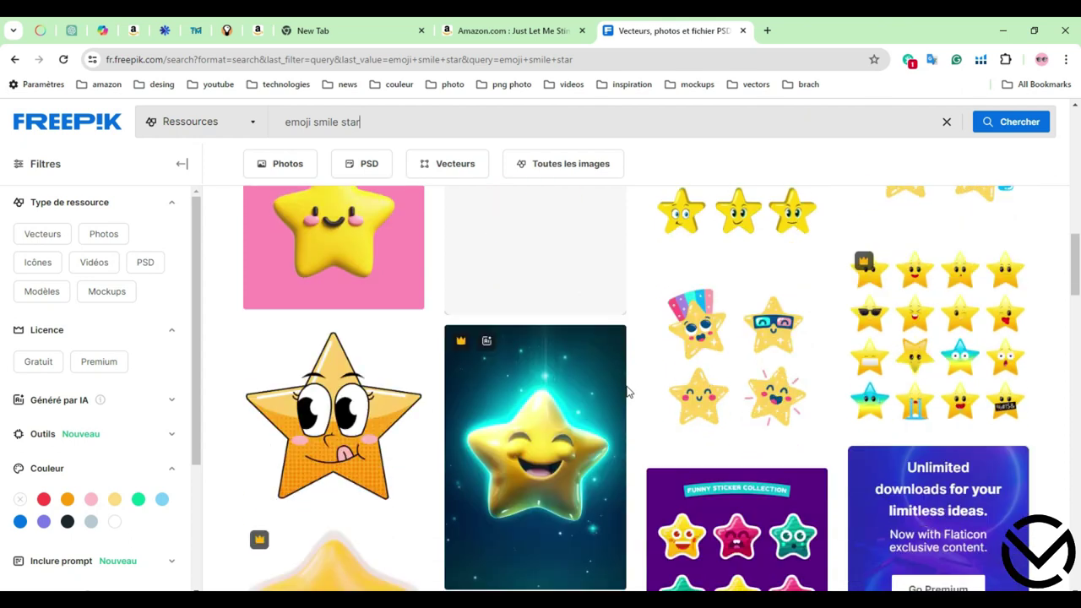
scroll(626, 391, down, 6)
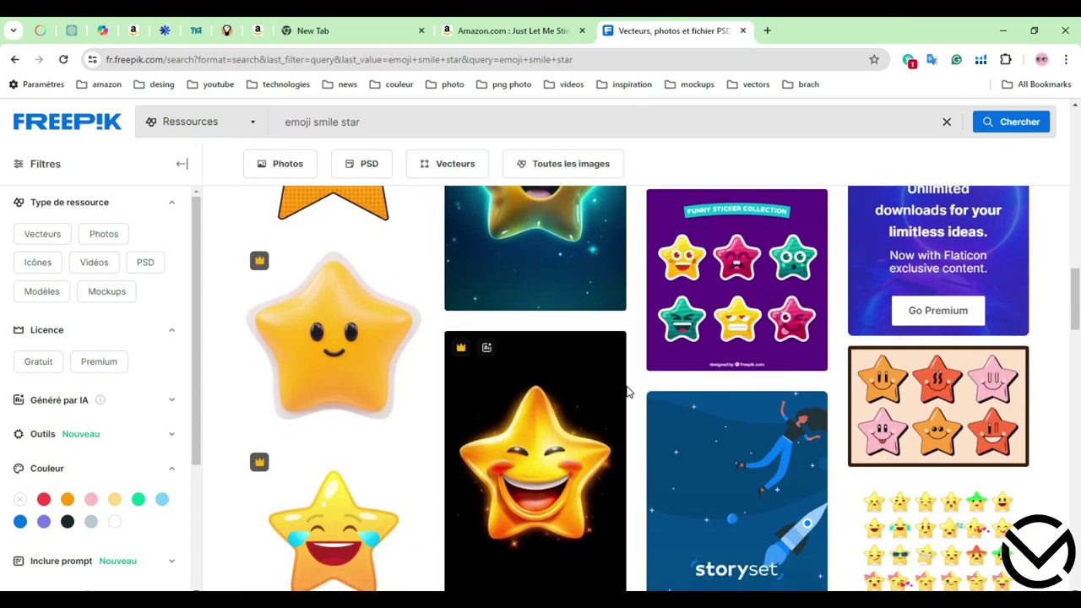
scroll(627, 391, down, 5)
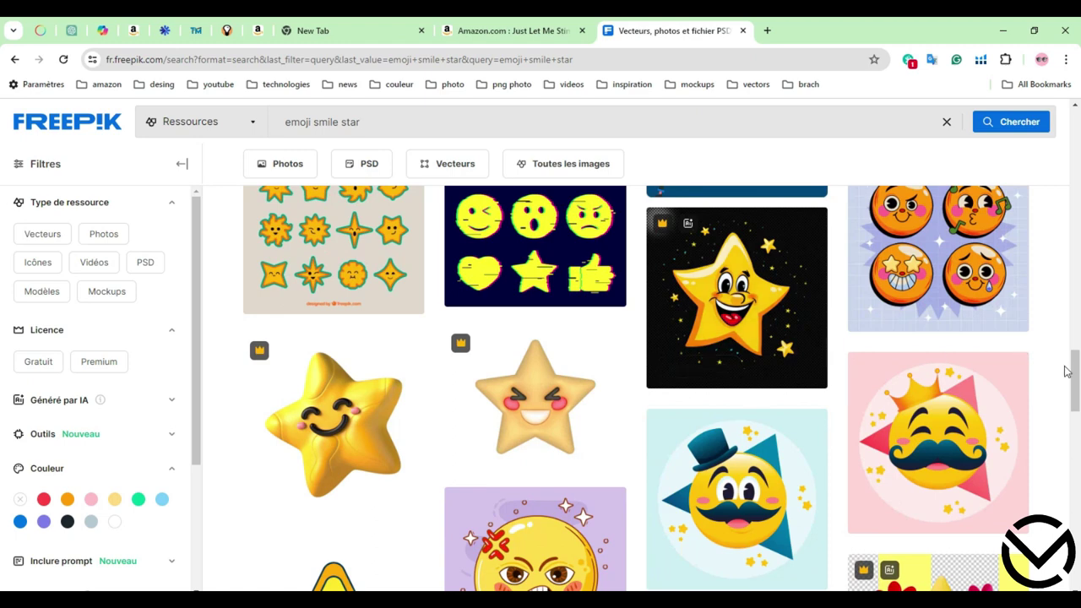
drag(1066, 372, 1063, 135)
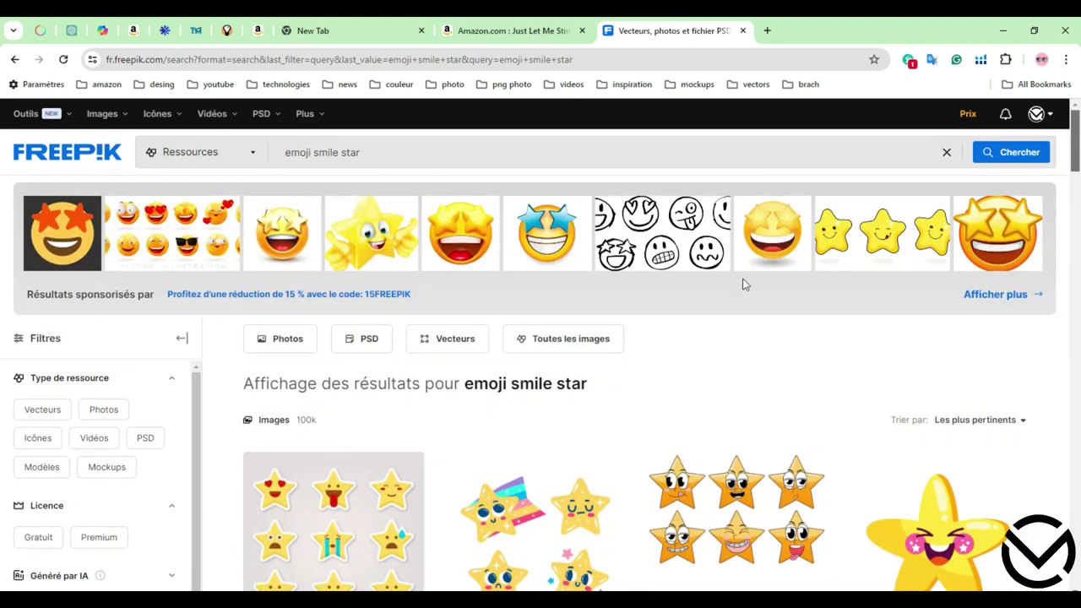
Step: Shorten the search to "emoji" and browse the results for a star-eyed face
click(342, 152)
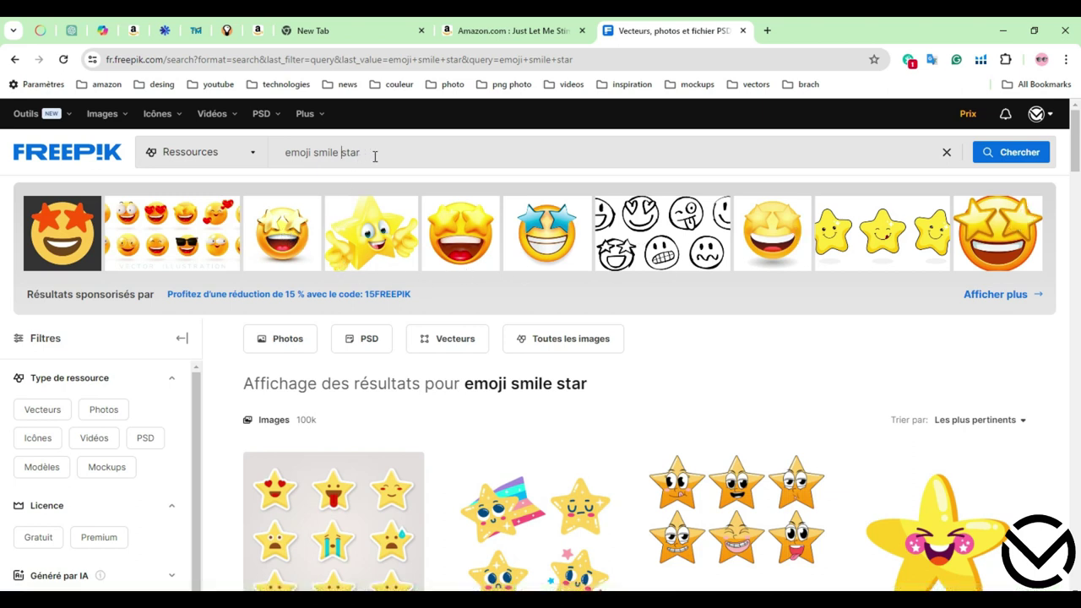
drag(379, 151, 324, 152)
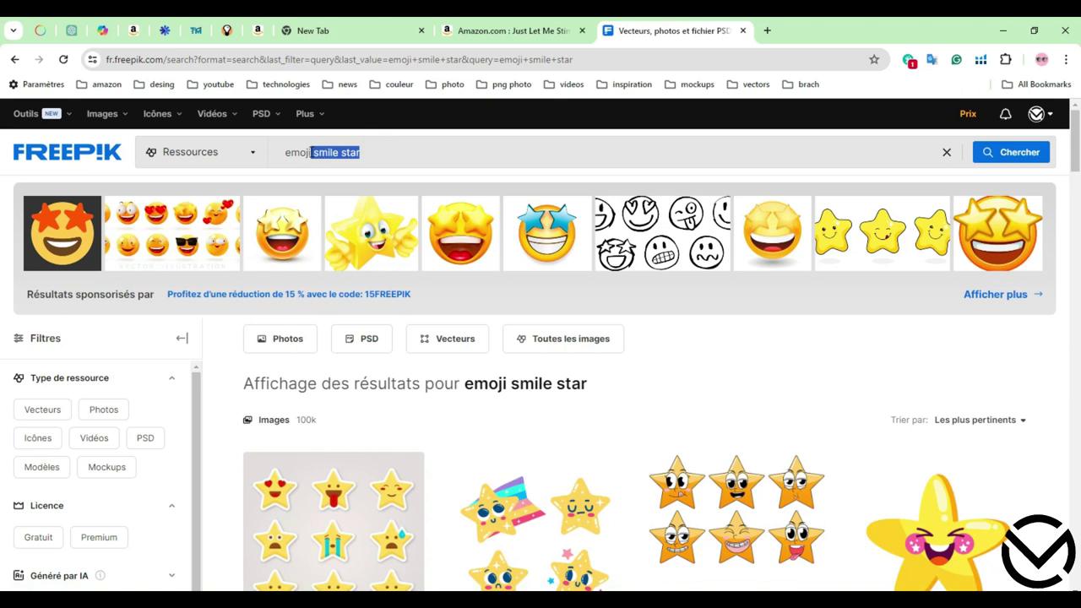
key(BackSpace)
key(Return)
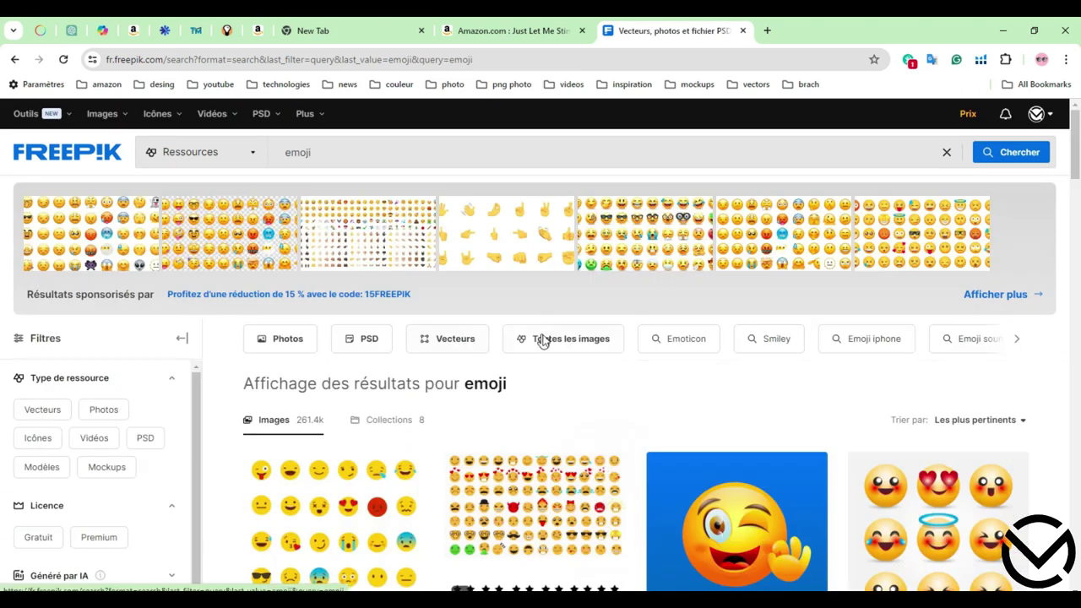
scroll(542, 341, down, 5)
scroll(572, 338, down, 2)
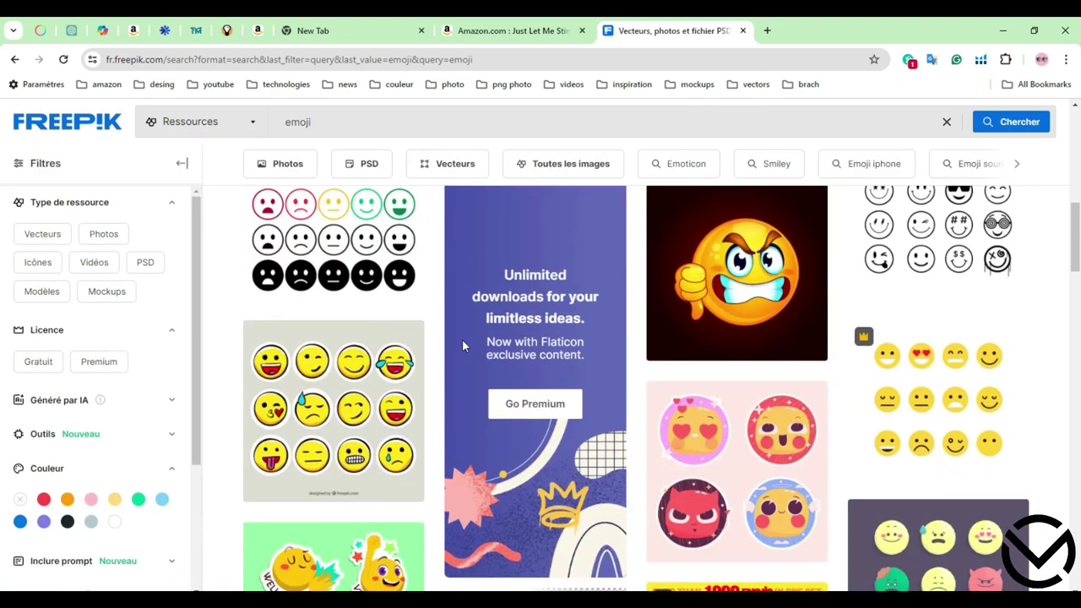
scroll(438, 323, down, 6)
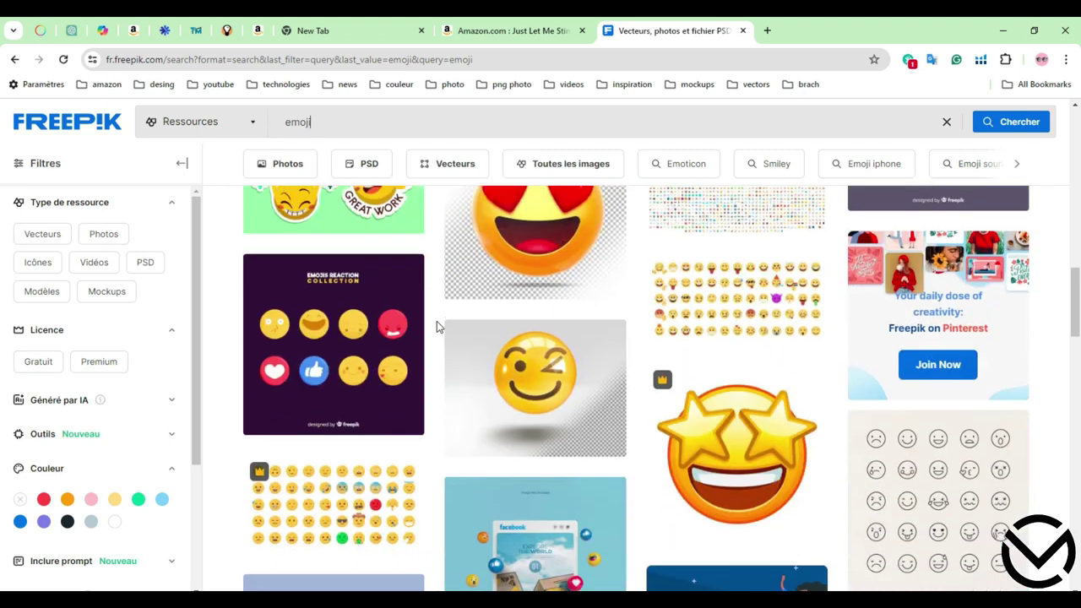
scroll(565, 332, down, 2)
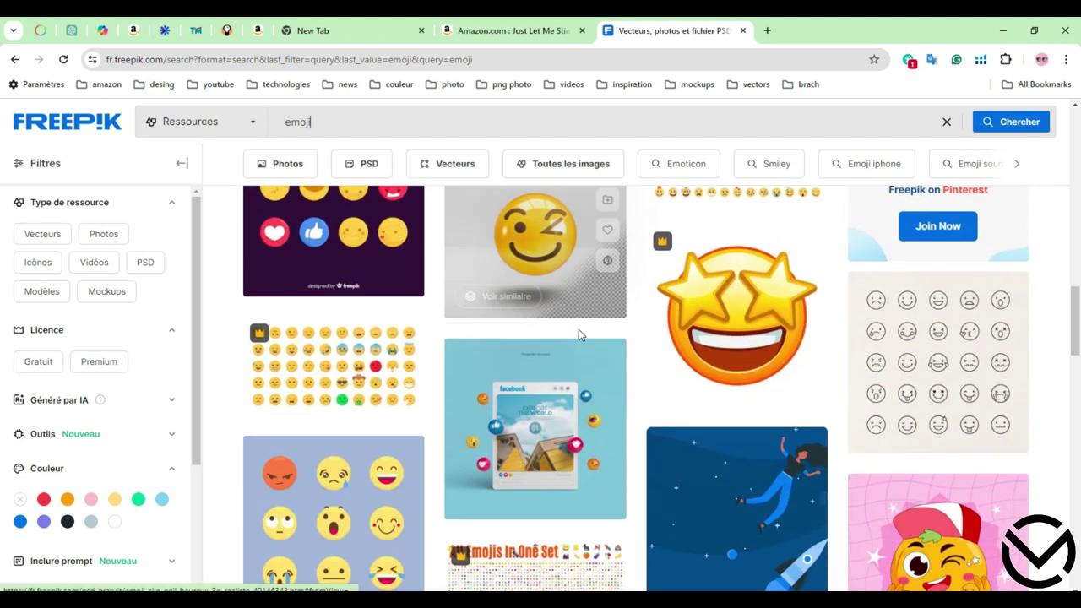
Step: Open the star-eyed emoji image and copy the phrase "Émoji aux yeux étoilés" from its title
click(729, 318)
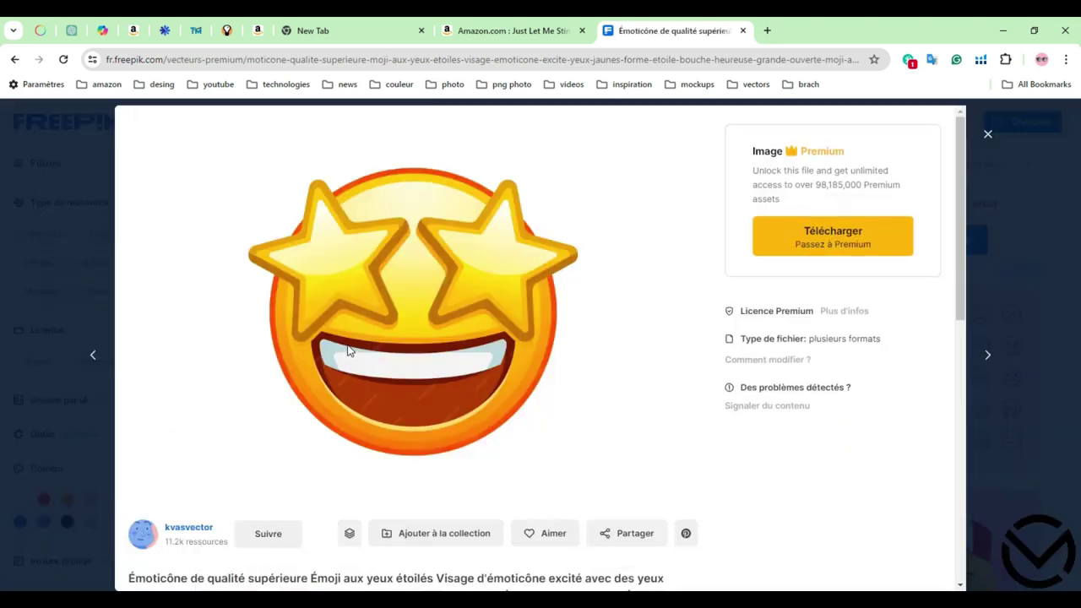
scroll(350, 350, down, 2)
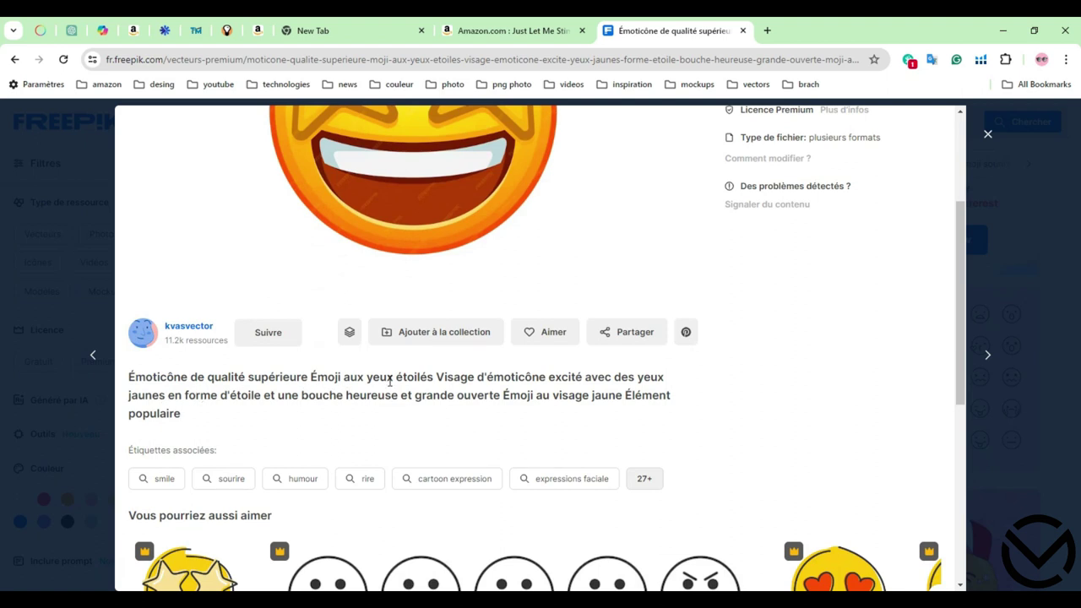
drag(312, 377, 430, 378)
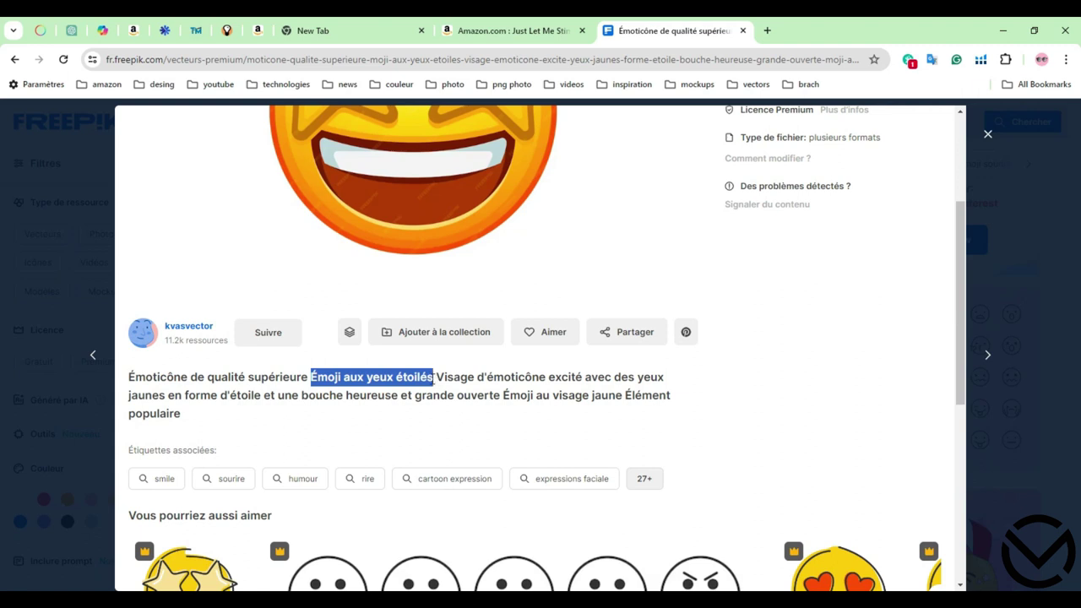
scroll(314, 357, up, 3)
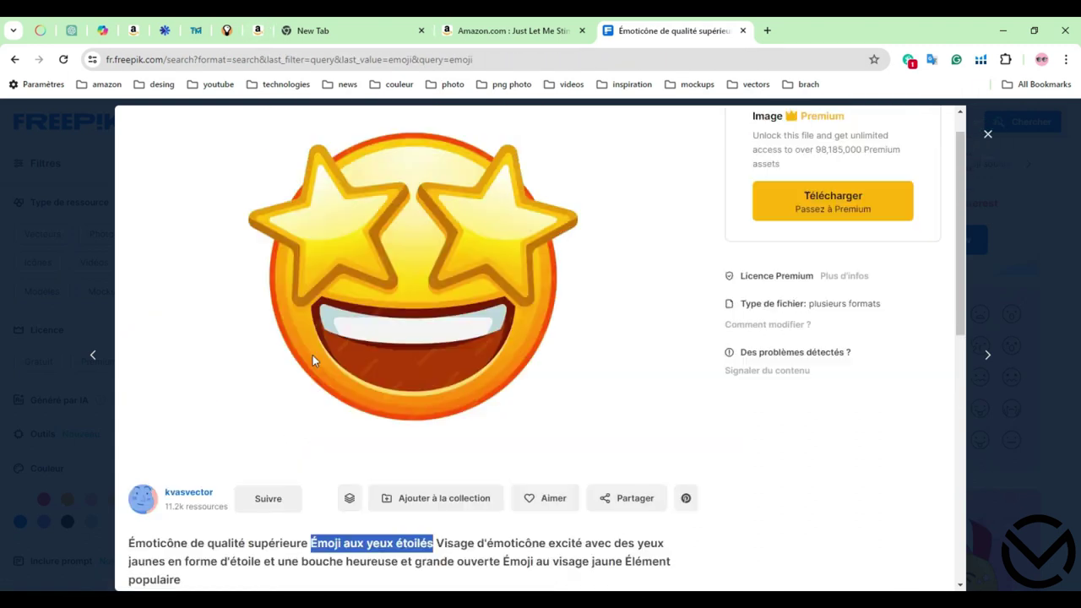
Step: Close the image preview and search Freepik for the copied phrase "Émoji aux yeux étoilés"
key(Escape)
double_click(333, 126)
text(Émoji aux yeux étoilés)
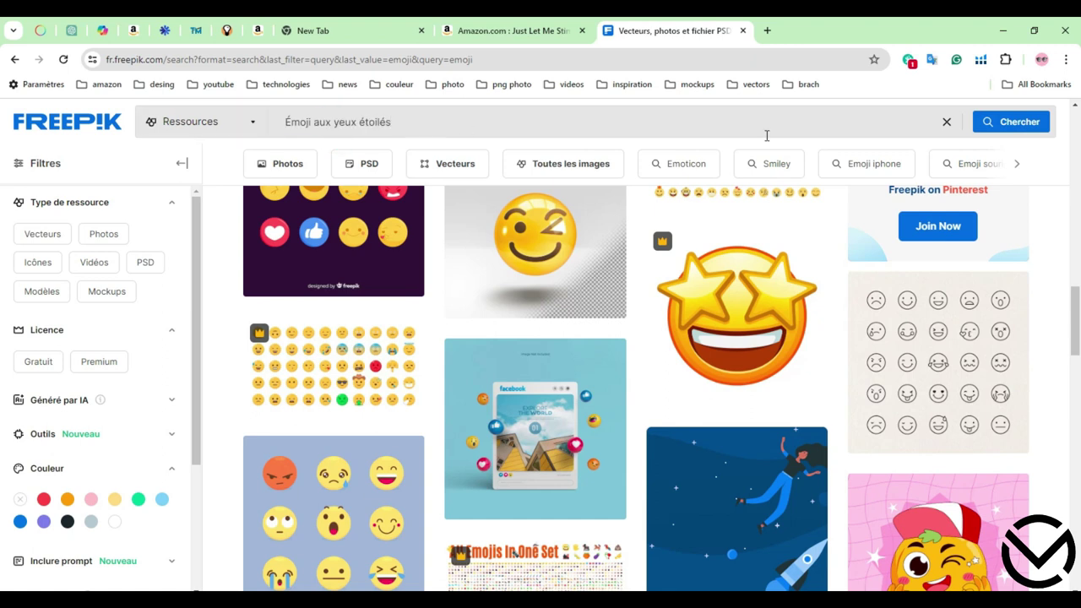
click(998, 131)
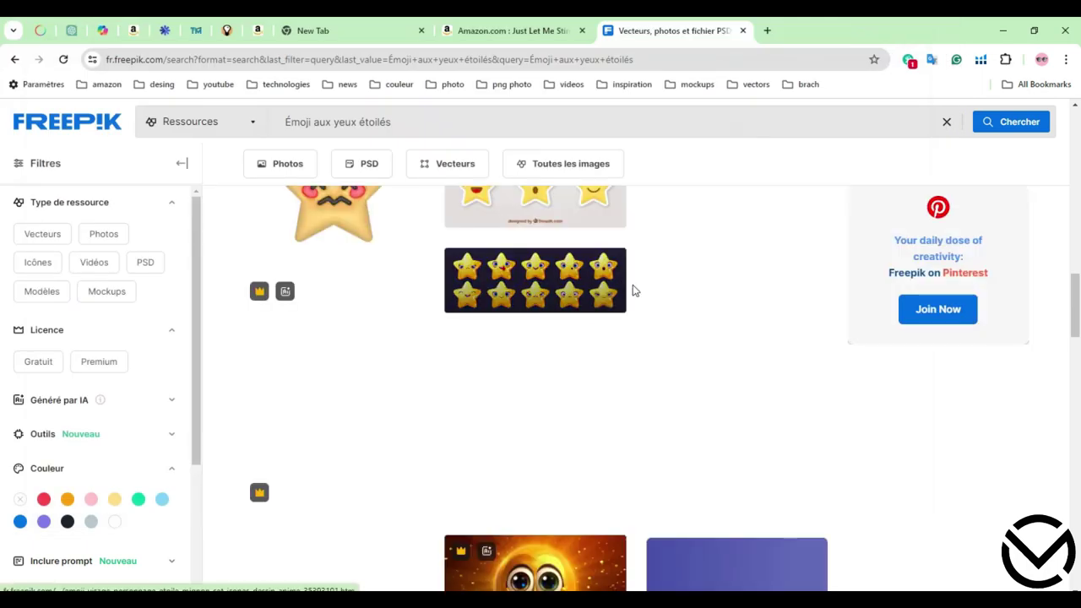
Step: Browse the first page of results for "Émoji aux yeux étoilés" for a smiley that could replace the O
scroll(654, 292, up, 10)
scroll(661, 318, down, 3)
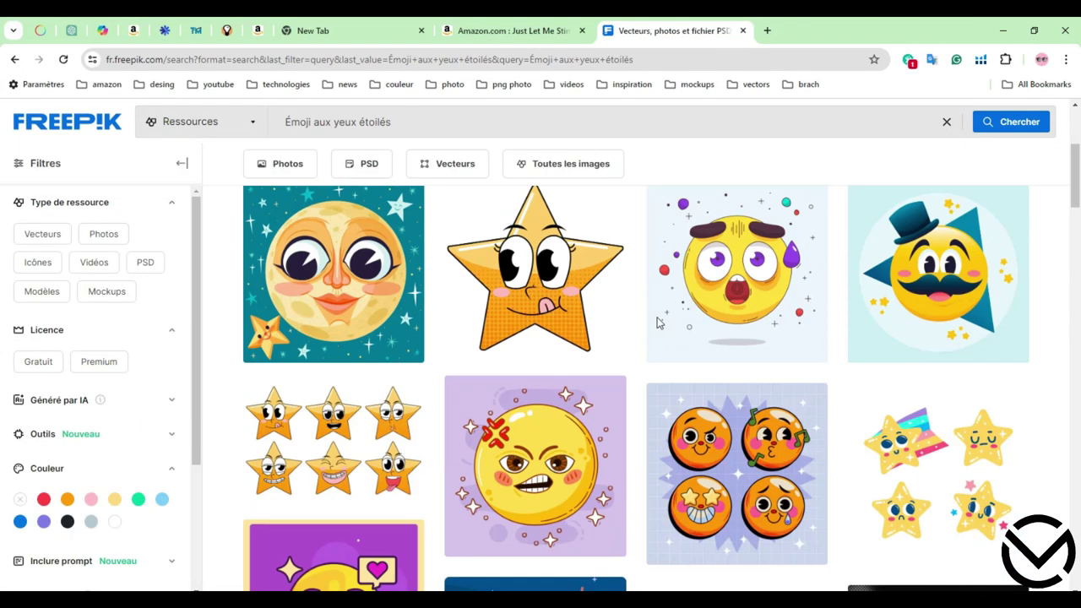
scroll(642, 334, down, 8)
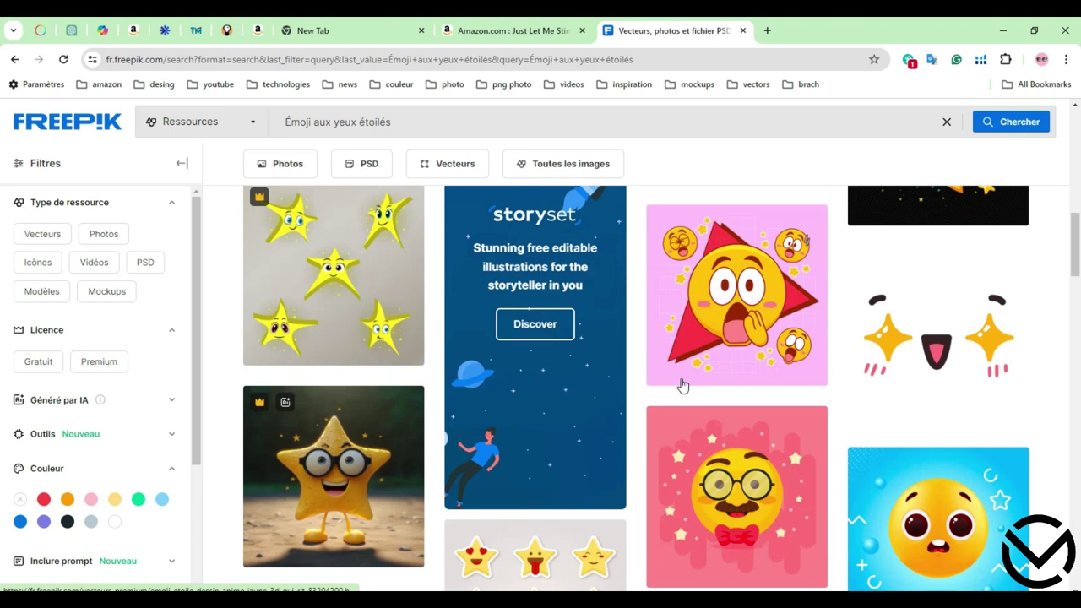
scroll(682, 386, down, 5)
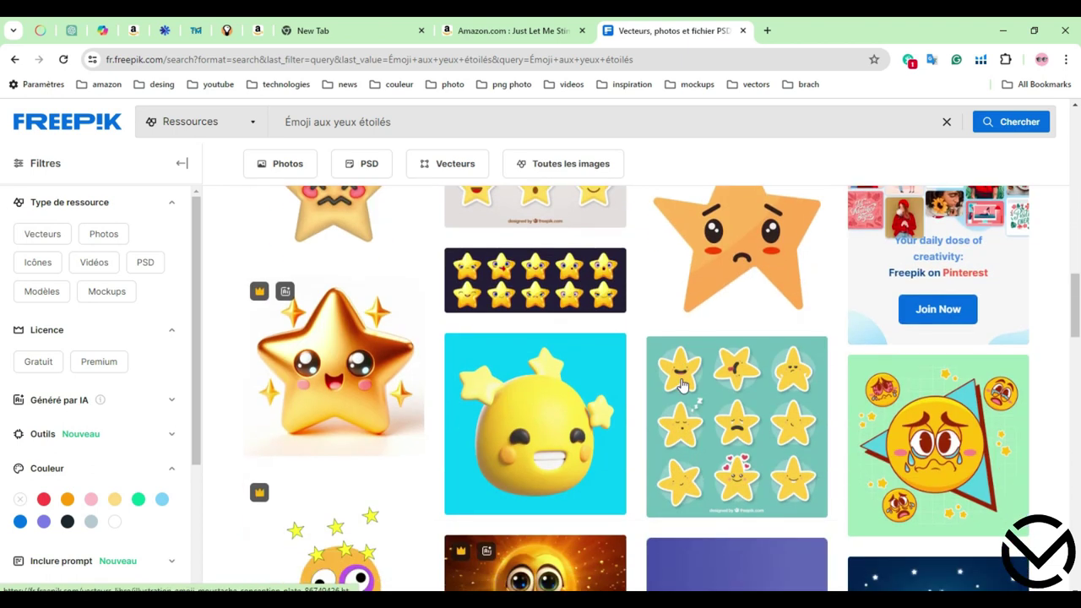
scroll(683, 386, down, 4)
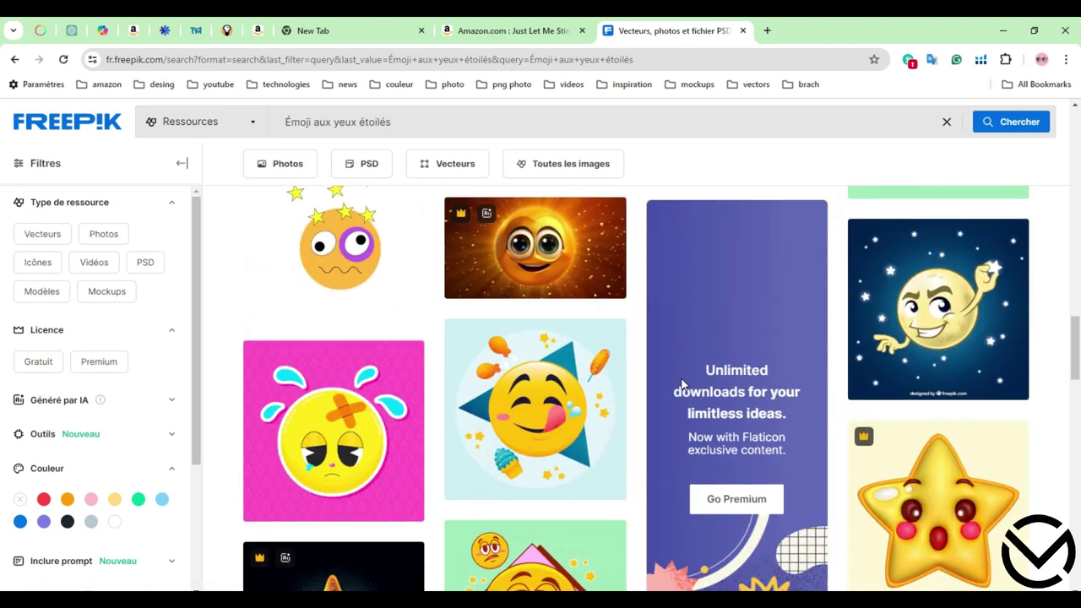
scroll(682, 384, down, 2)
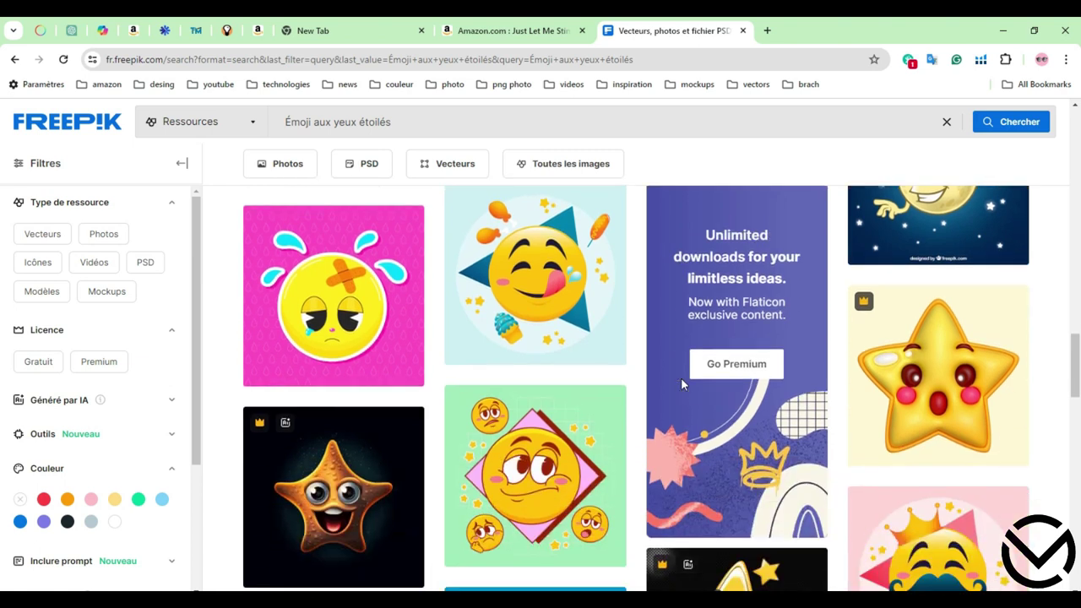
scroll(683, 384, down, 5)
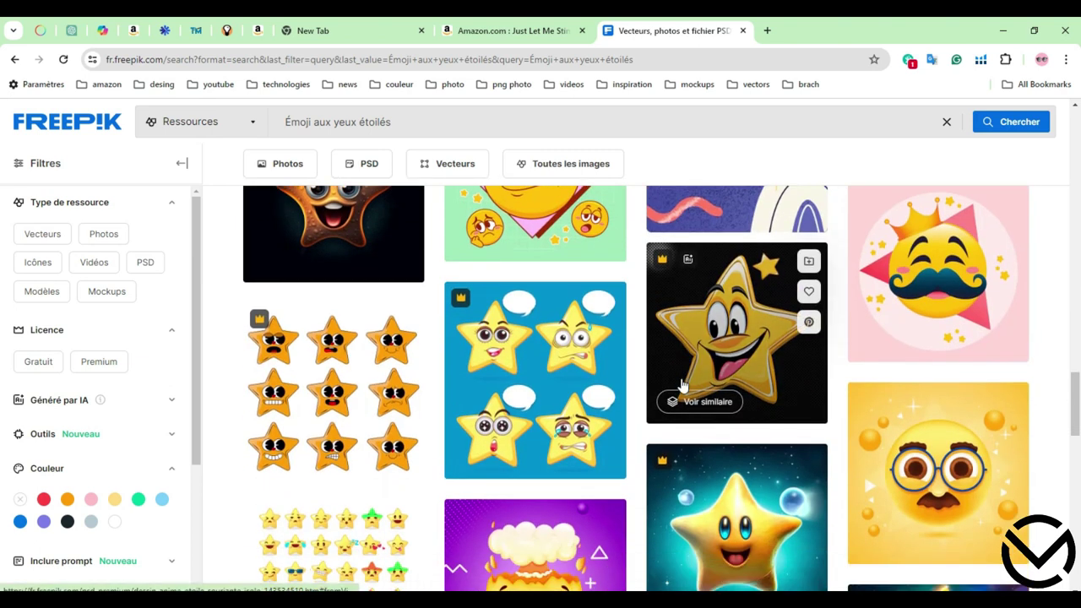
scroll(683, 386, down, 3)
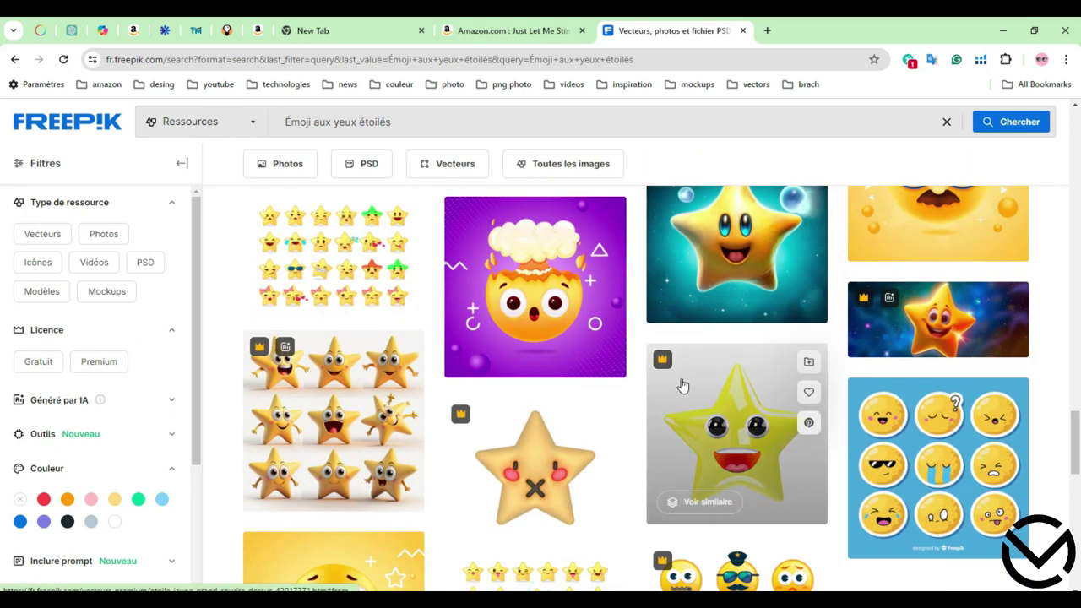
scroll(682, 384, down, 2)
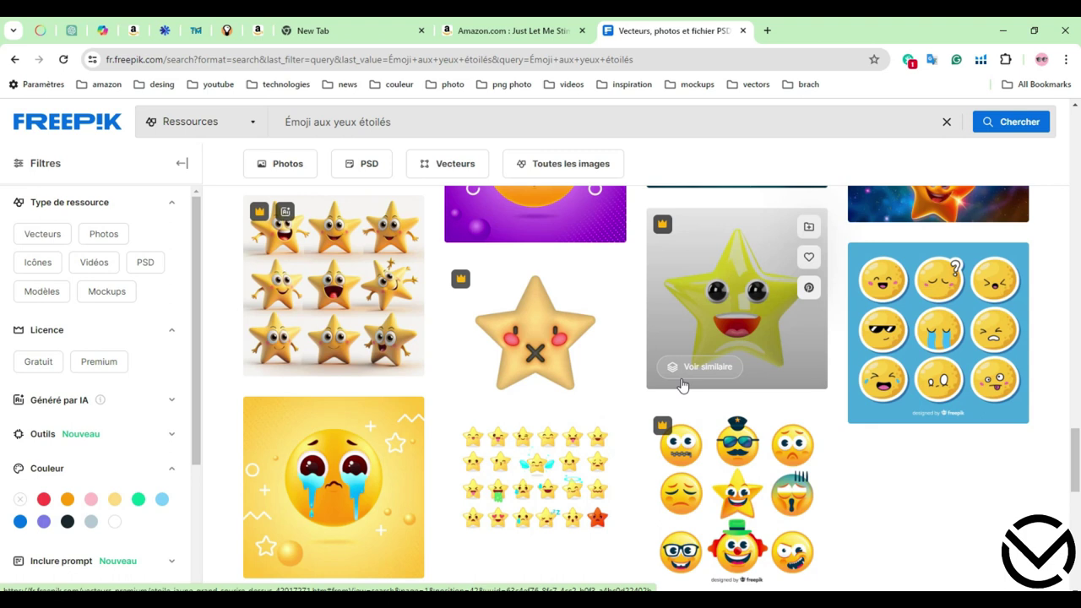
Step: Download the free gradient illustration of the hungry emoji licking its lips and close its preview
scroll(682, 384, up, 5)
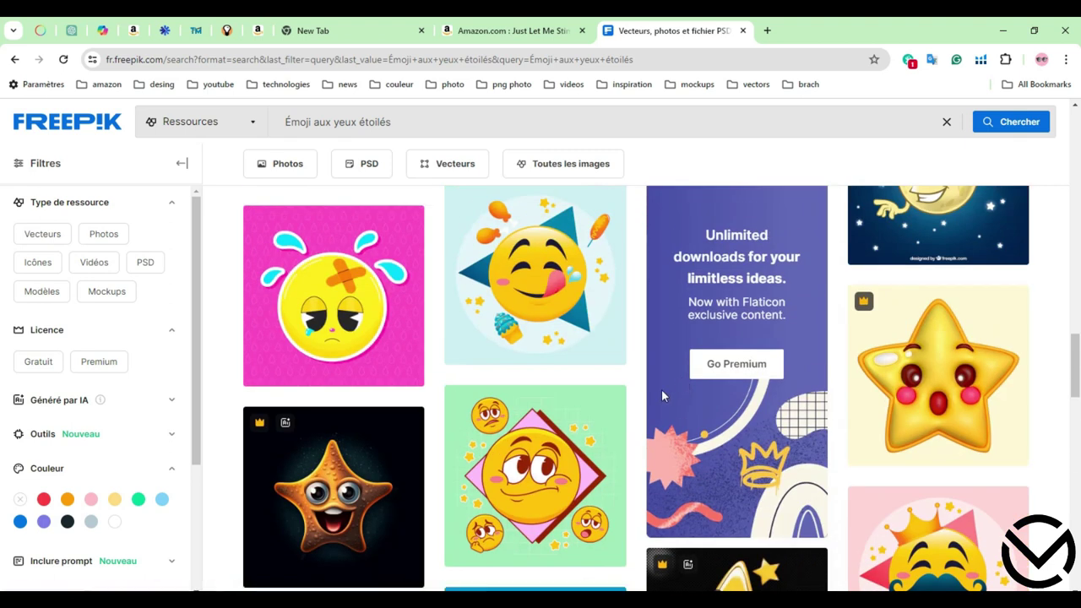
mouse_move(533, 271)
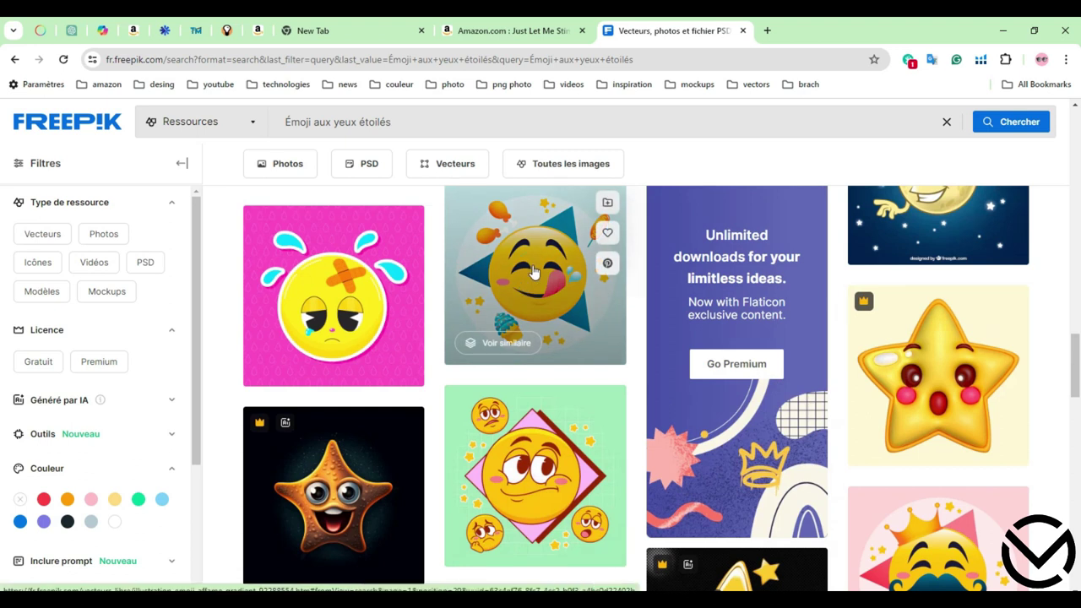
click(533, 270)
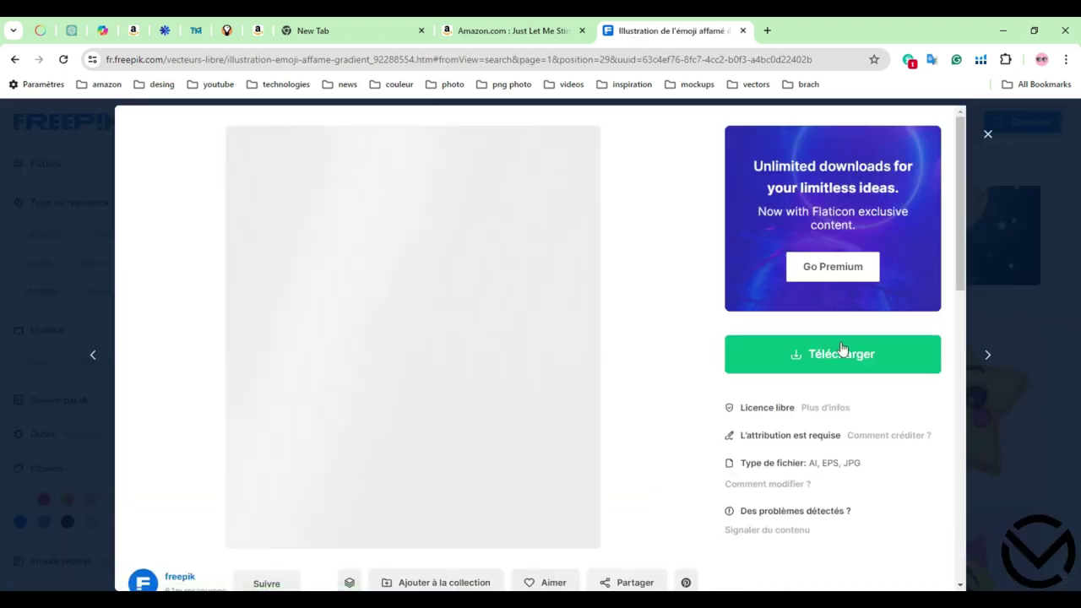
click(842, 354)
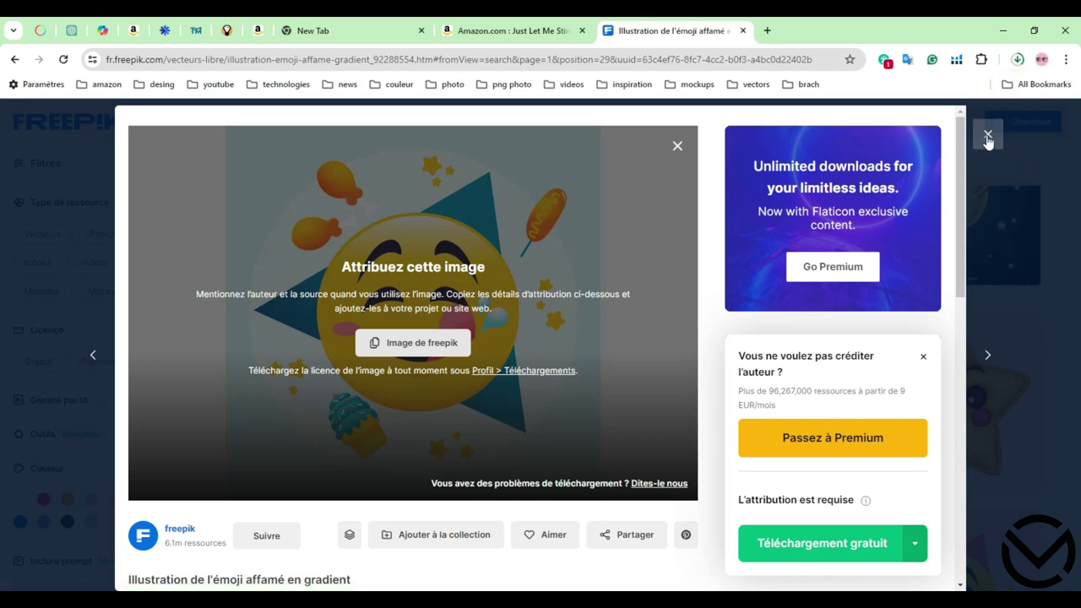
click(987, 135)
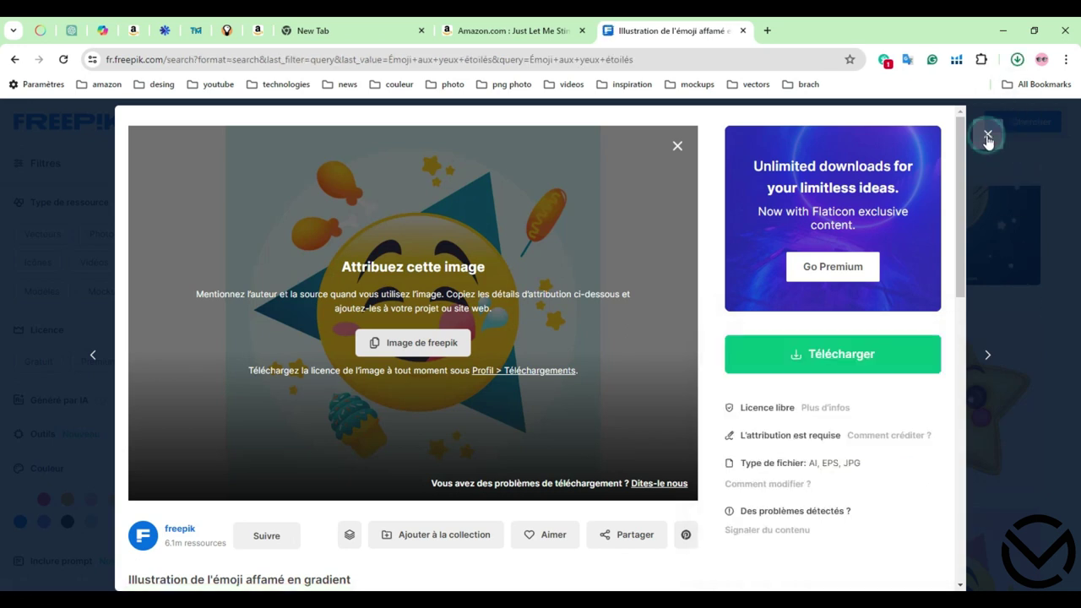
click(987, 137)
Step: Examine the remaining first-page results below the hungry emoji for a face with star-shaped eyes
scroll(735, 367, down, 5)
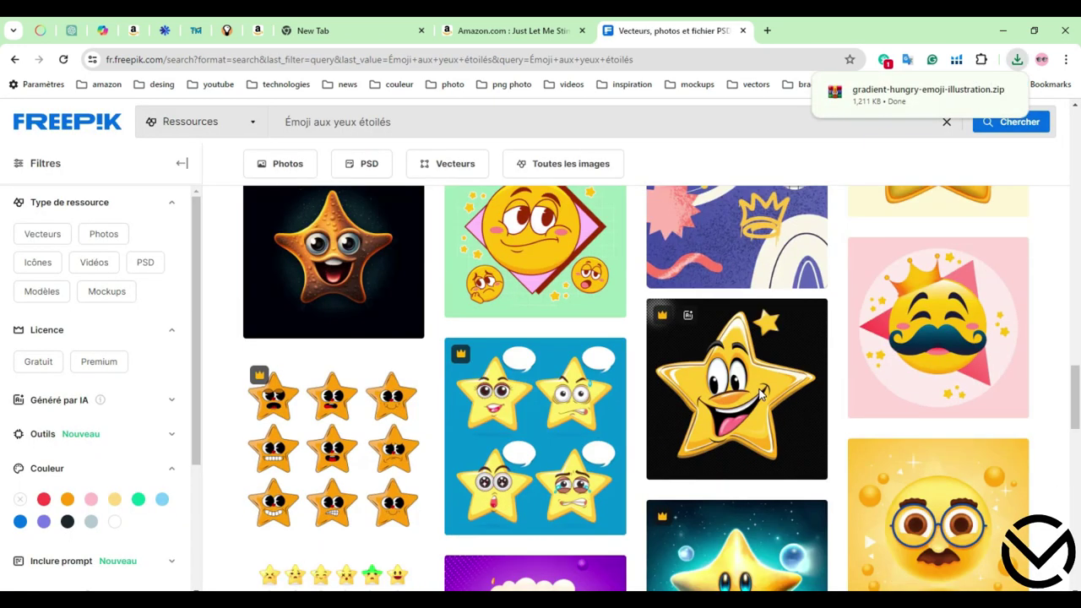
scroll(759, 395, down, 5)
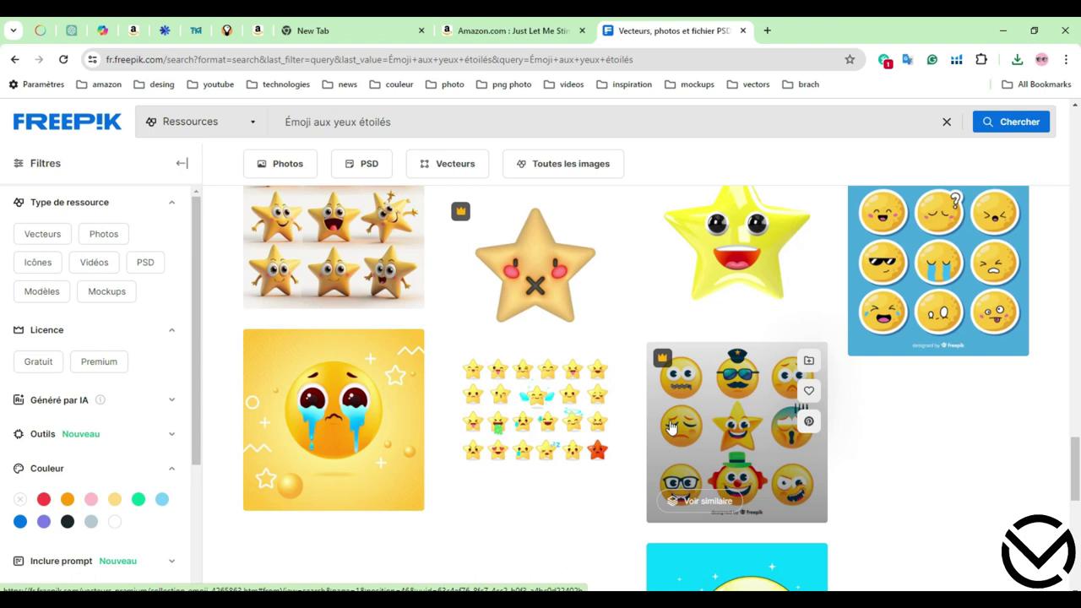
scroll(669, 426, down, 8)
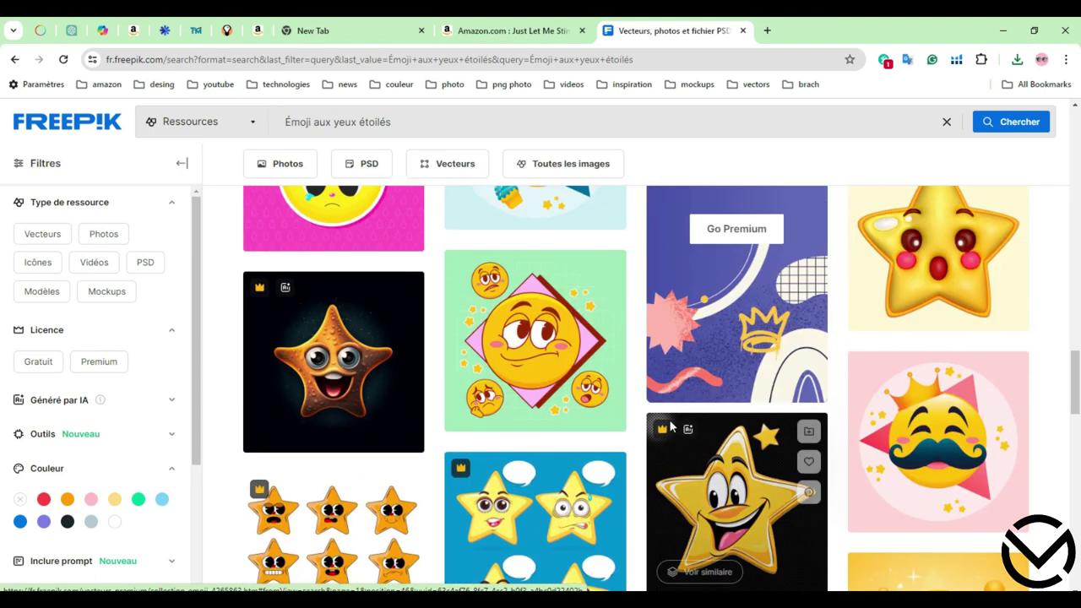
scroll(669, 422, up, 3)
scroll(669, 422, down, 3)
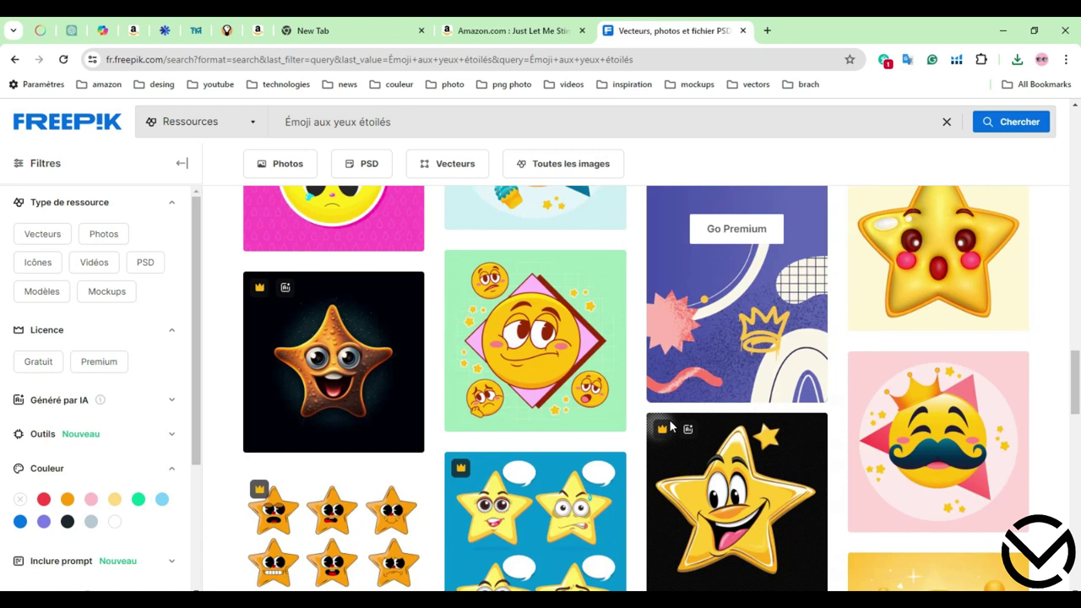
scroll(669, 427, down, 3)
scroll(743, 435, down, 3)
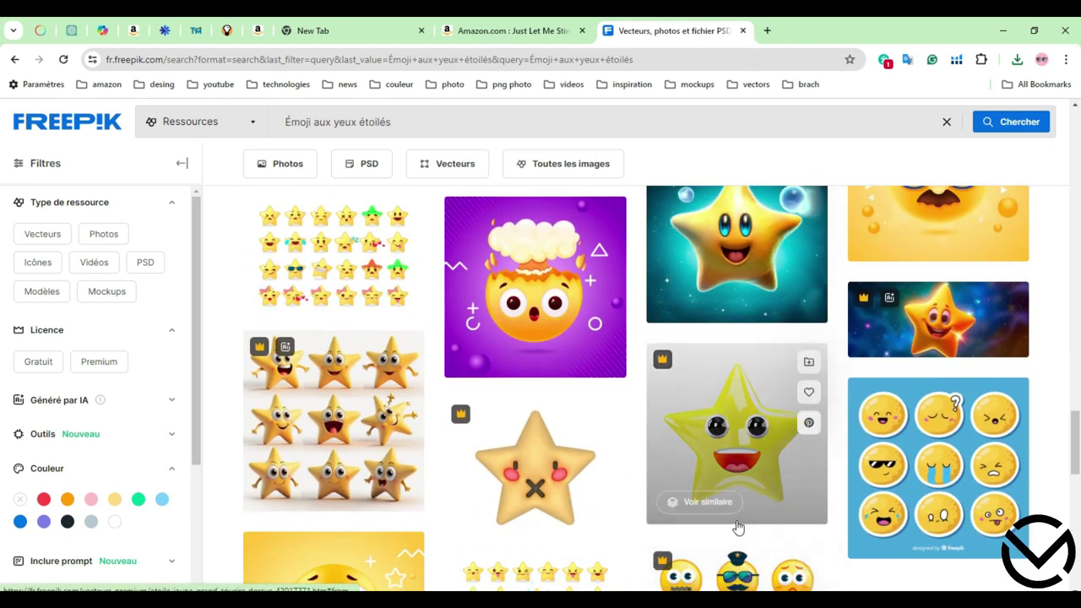
scroll(735, 527, down, 2)
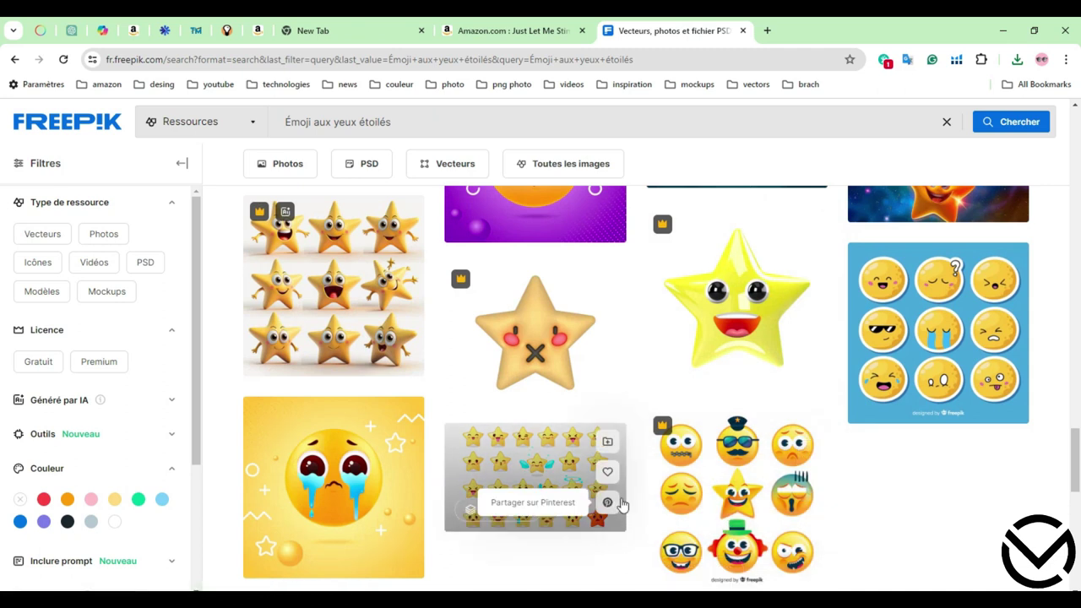
scroll(778, 452, up, 3)
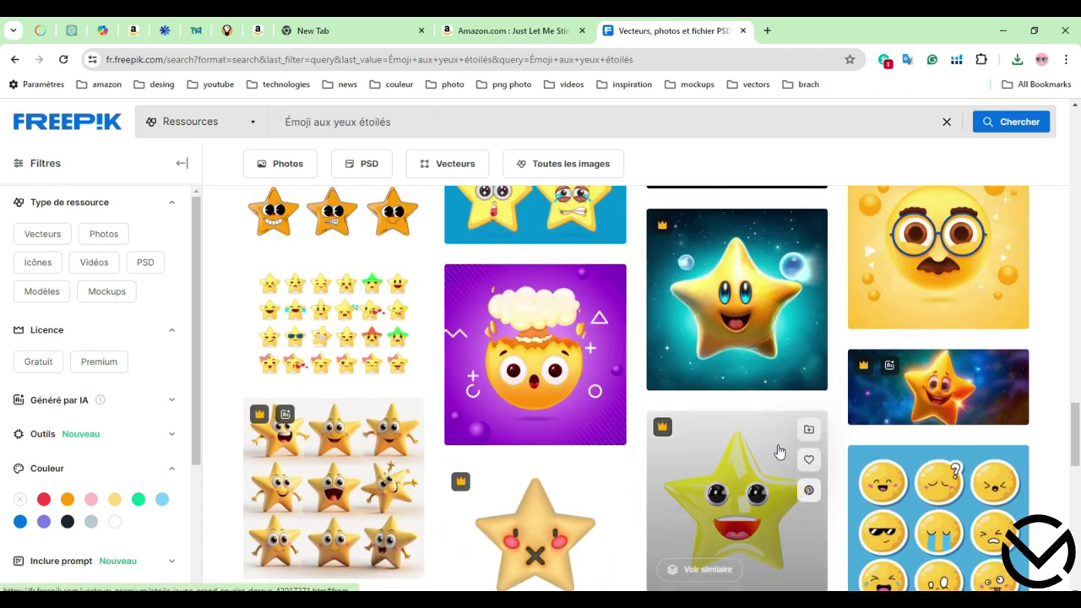
scroll(778, 452, up, 2)
scroll(779, 452, up, 1)
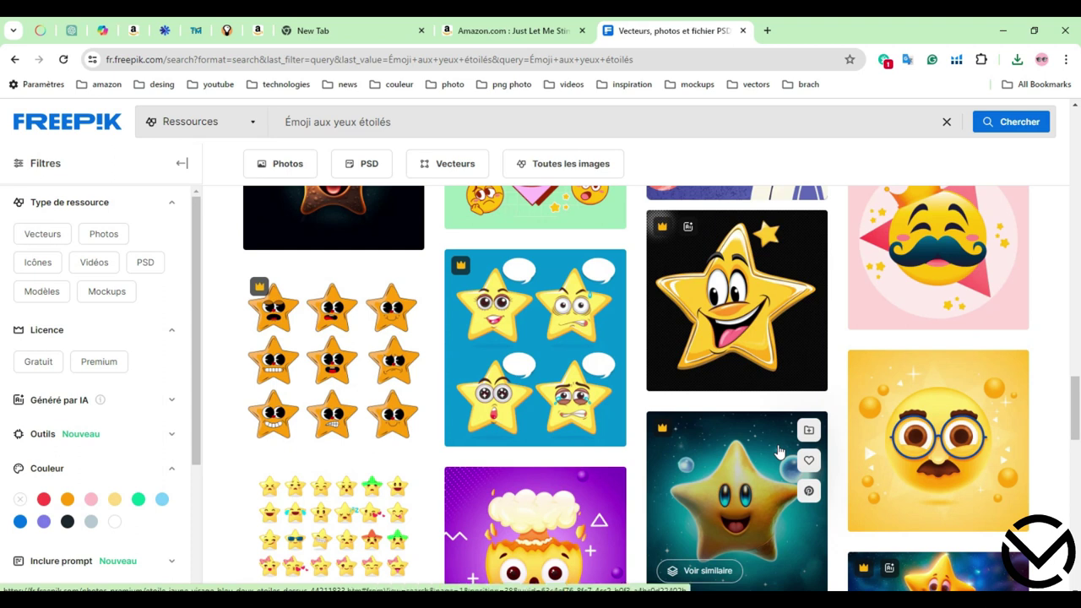
scroll(778, 452, up, 2)
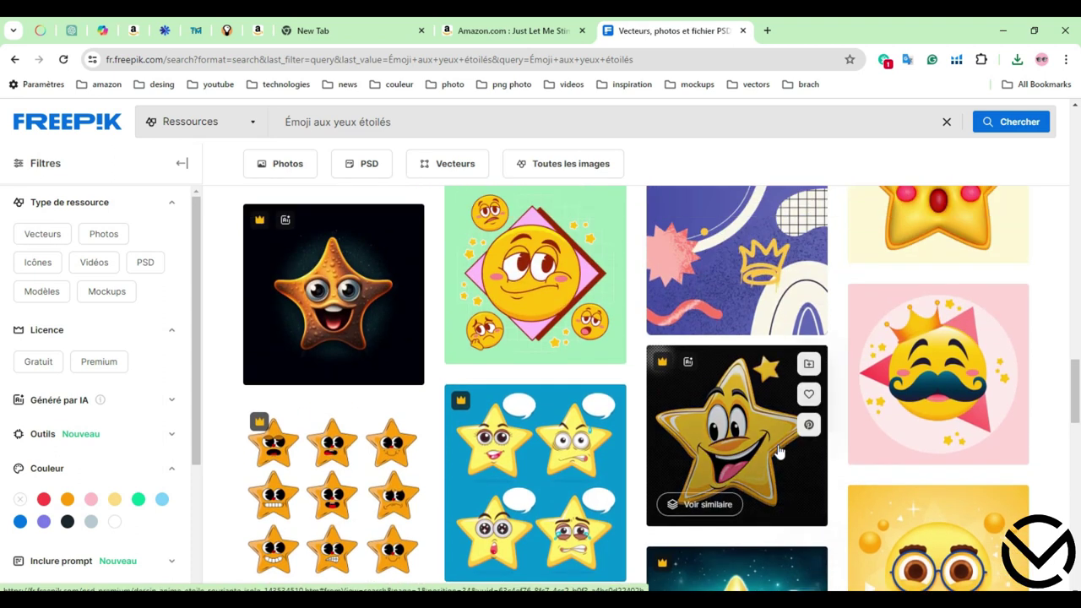
scroll(779, 451, down, 8)
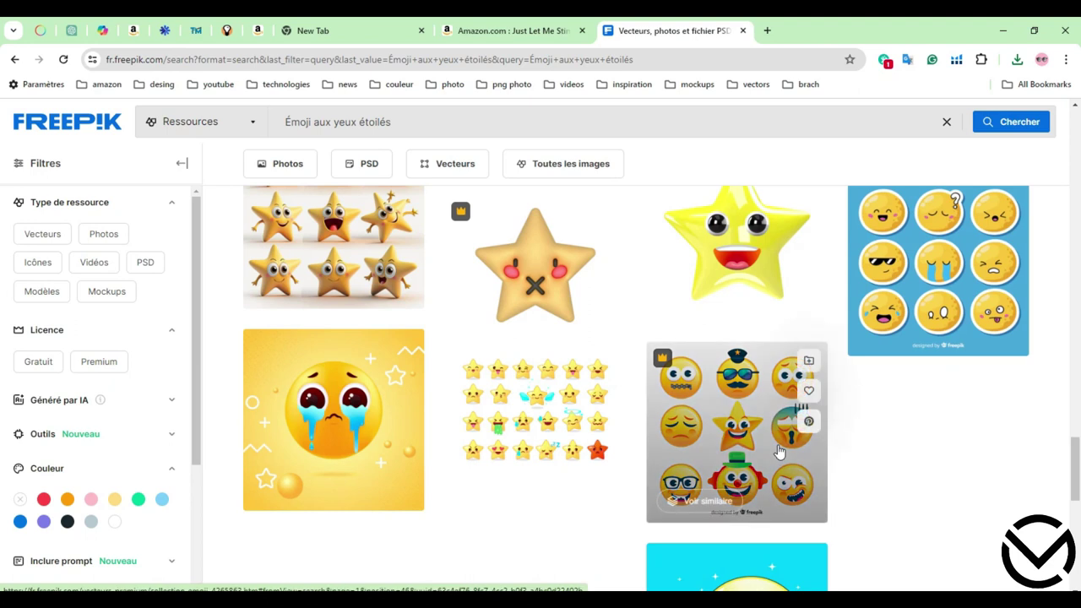
Step: Open the second page of the "Émoji aux yeux étoilés" results and browse its upper rows for a smiley with star-shaped eyes
scroll(778, 452, down, 4)
click(614, 532)
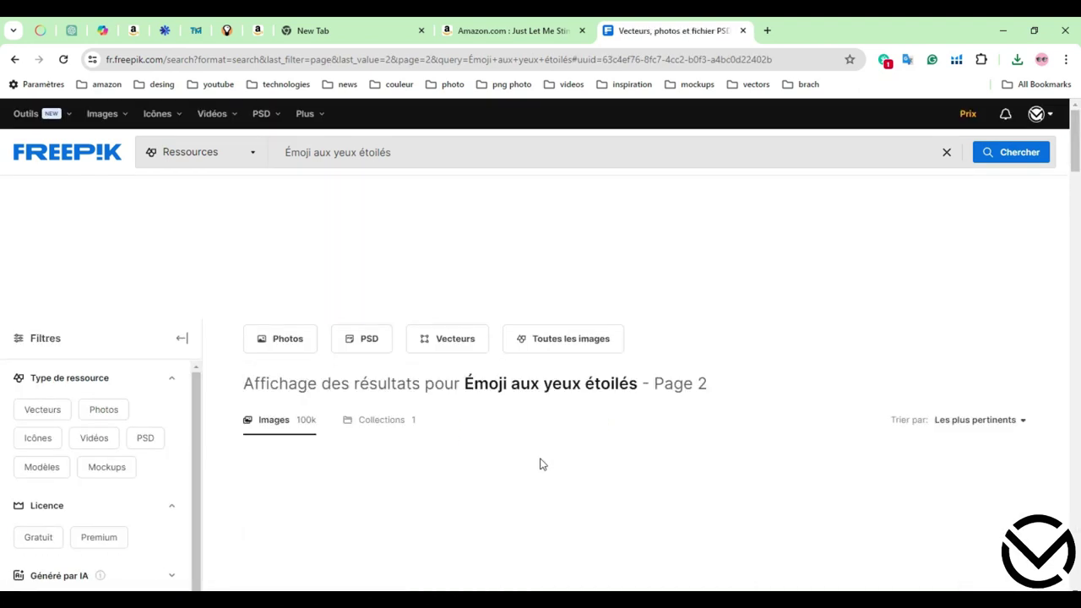
scroll(642, 424, down, 4)
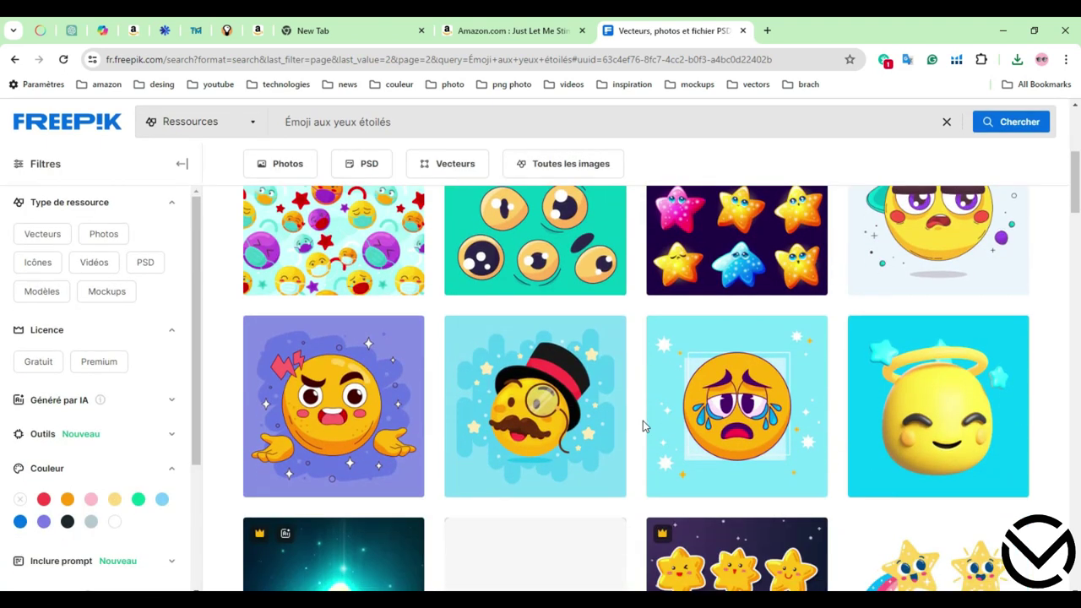
scroll(642, 420, up, 1)
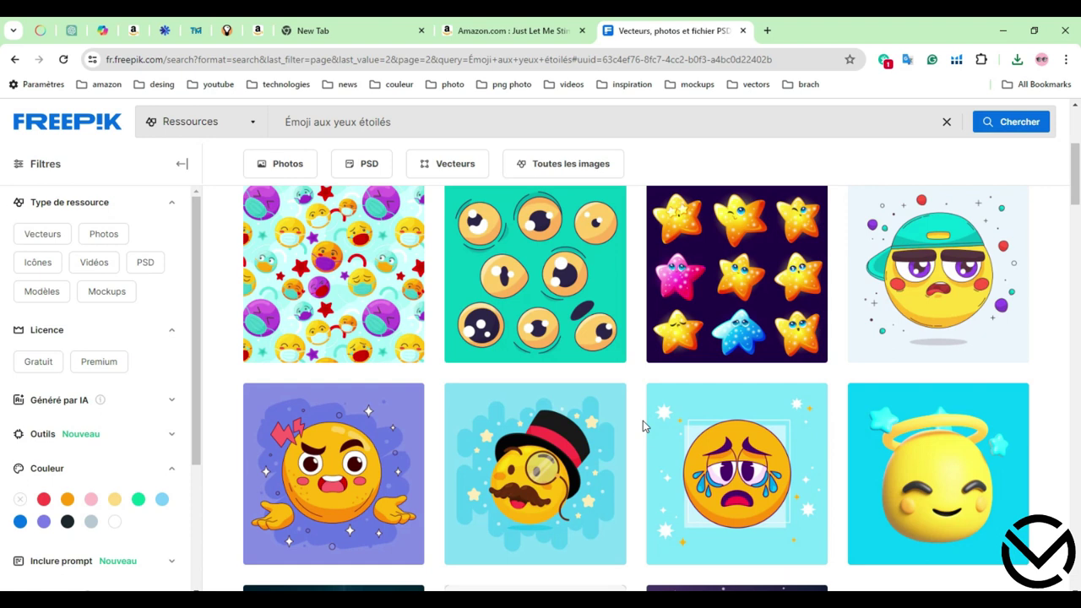
scroll(642, 420, up, 1)
scroll(643, 425, down, 1)
scroll(643, 425, down, 1)
scroll(642, 424, up, 1)
scroll(643, 420, down, 5)
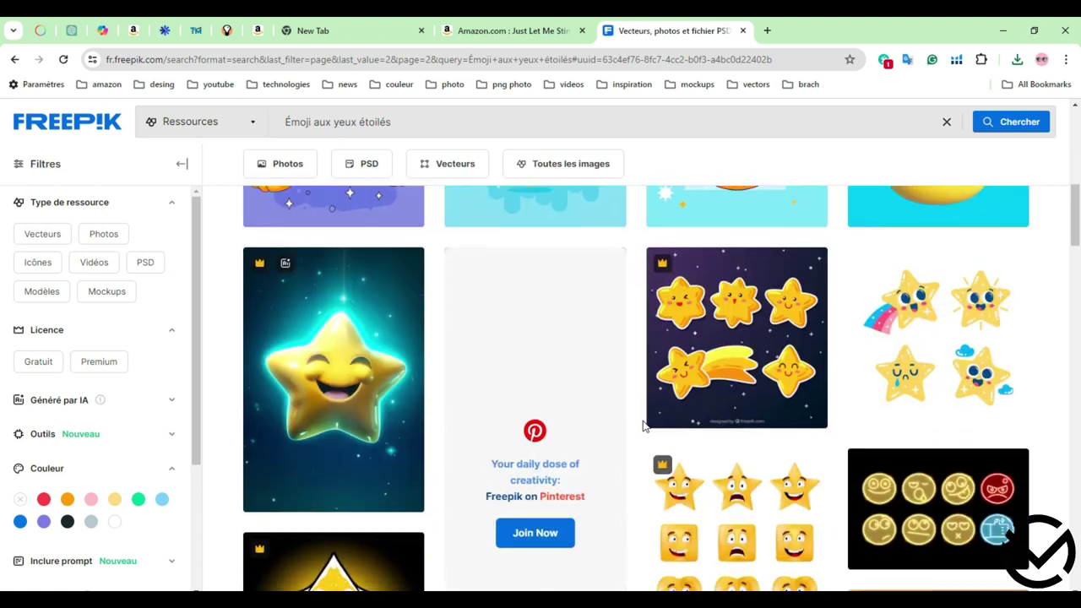
scroll(642, 424, down, 2)
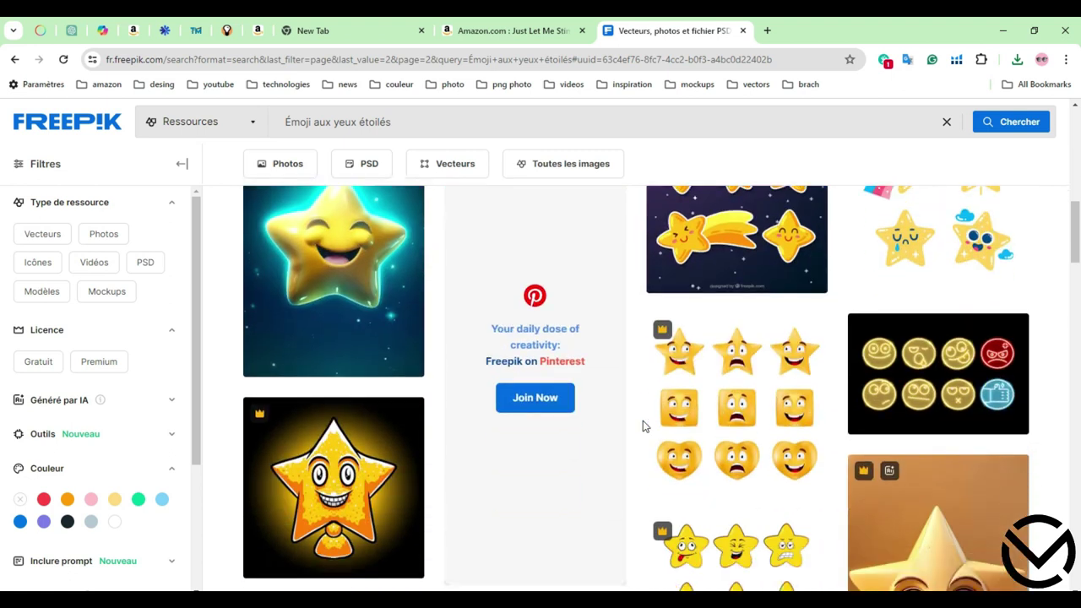
scroll(642, 424, down, 2)
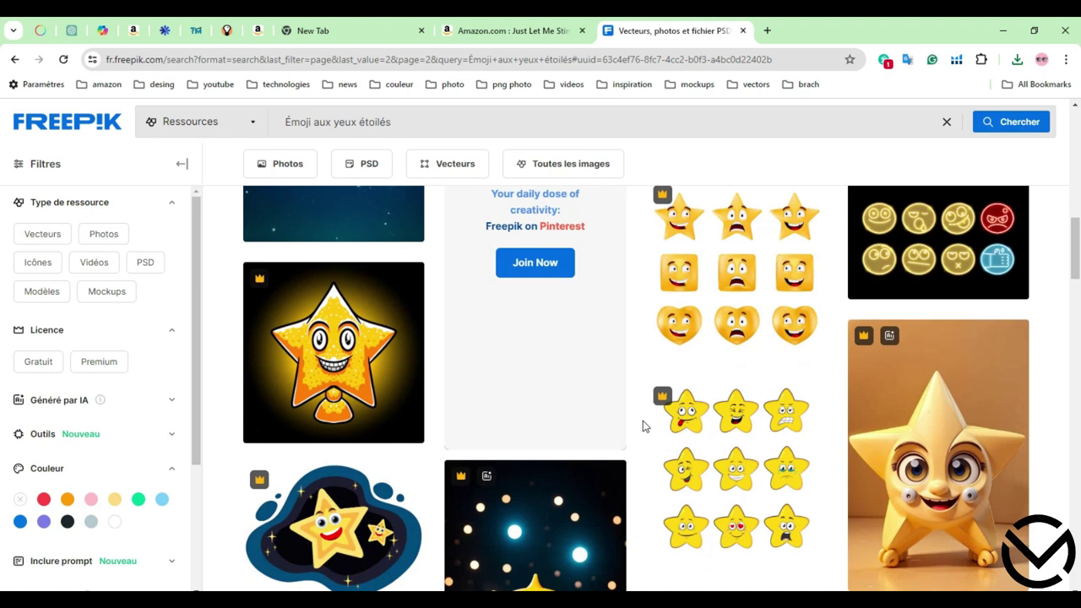
scroll(643, 424, down, 3)
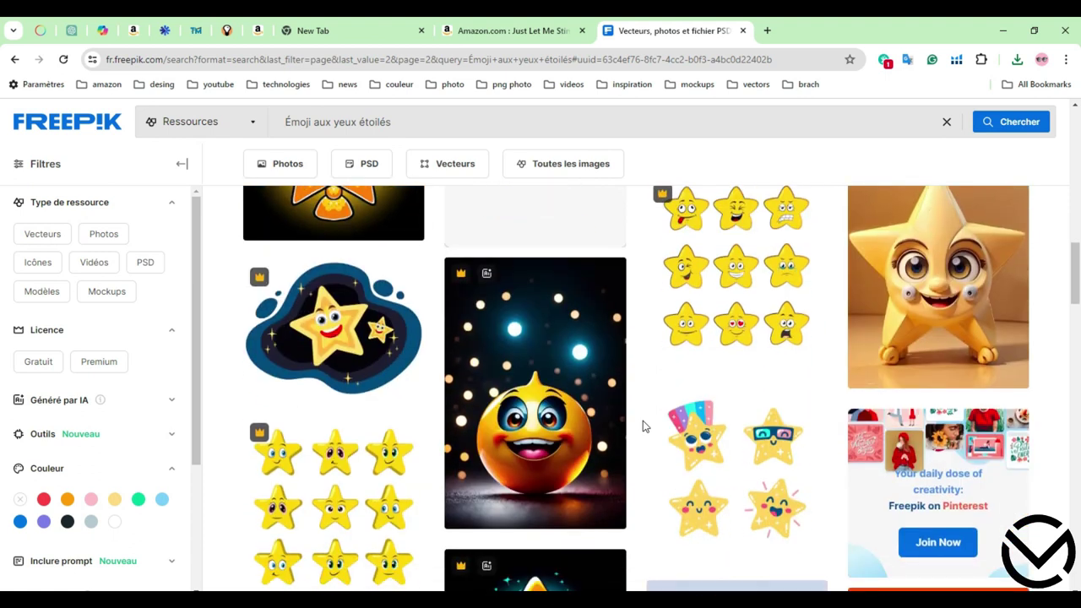
scroll(643, 425, down, 2)
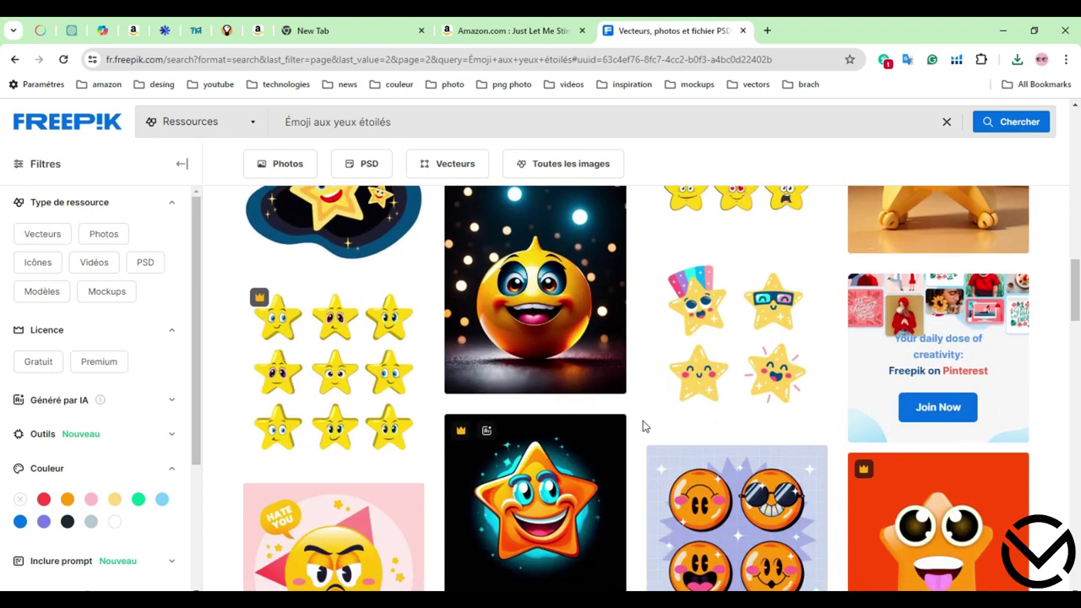
scroll(642, 425, down, 2)
scroll(642, 423, down, 2)
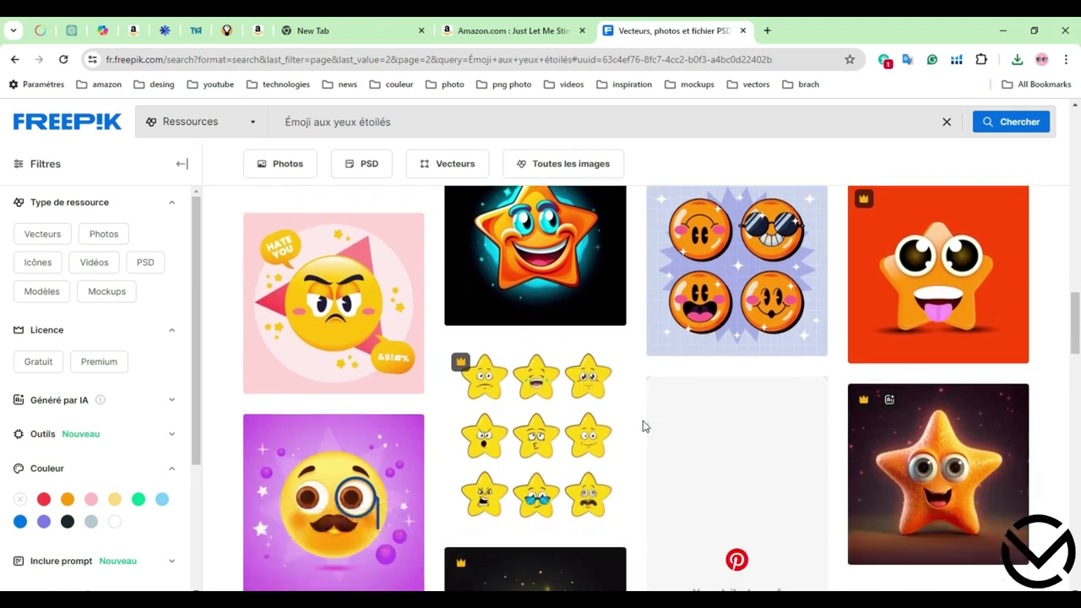
Step: Examine the remaining second-page results down to the end of the page for a suitable round emoji
scroll(643, 420, down, 6)
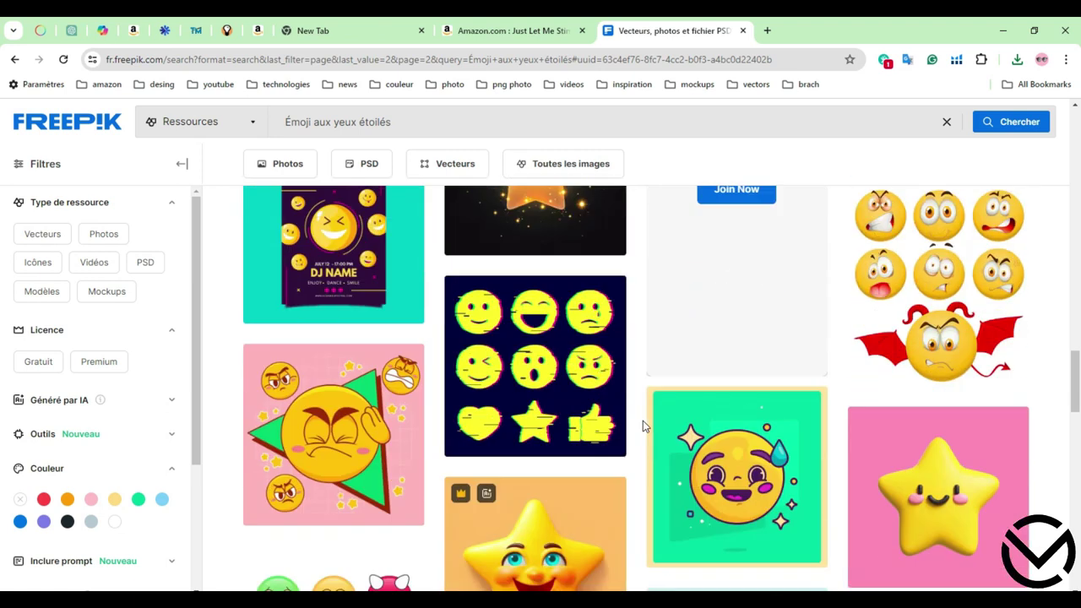
scroll(643, 420, down, 2)
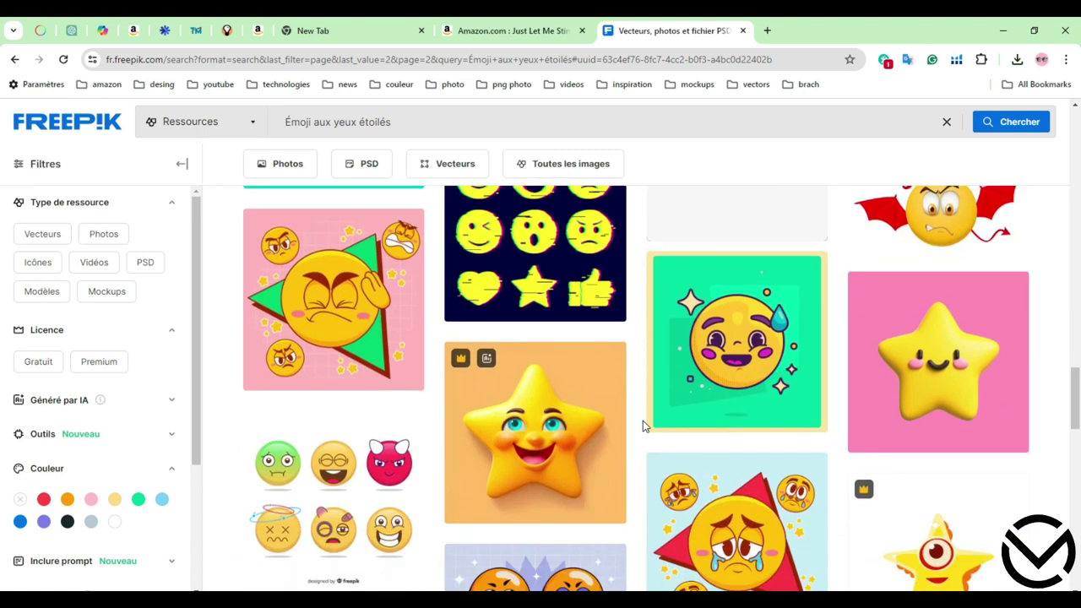
scroll(642, 421, down, 3)
scroll(642, 425, down, 2)
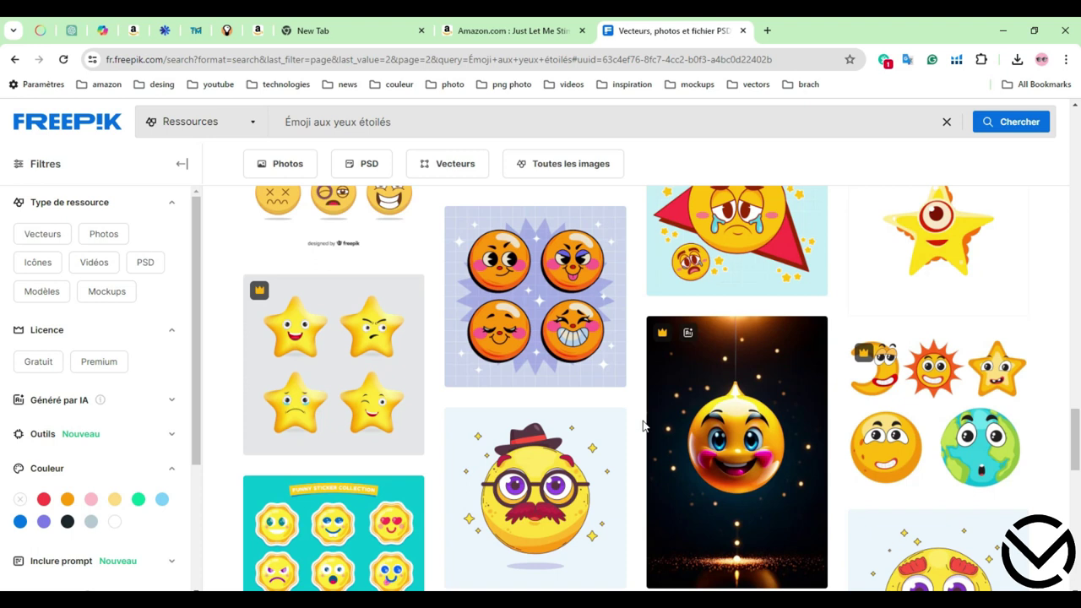
scroll(643, 425, down, 4)
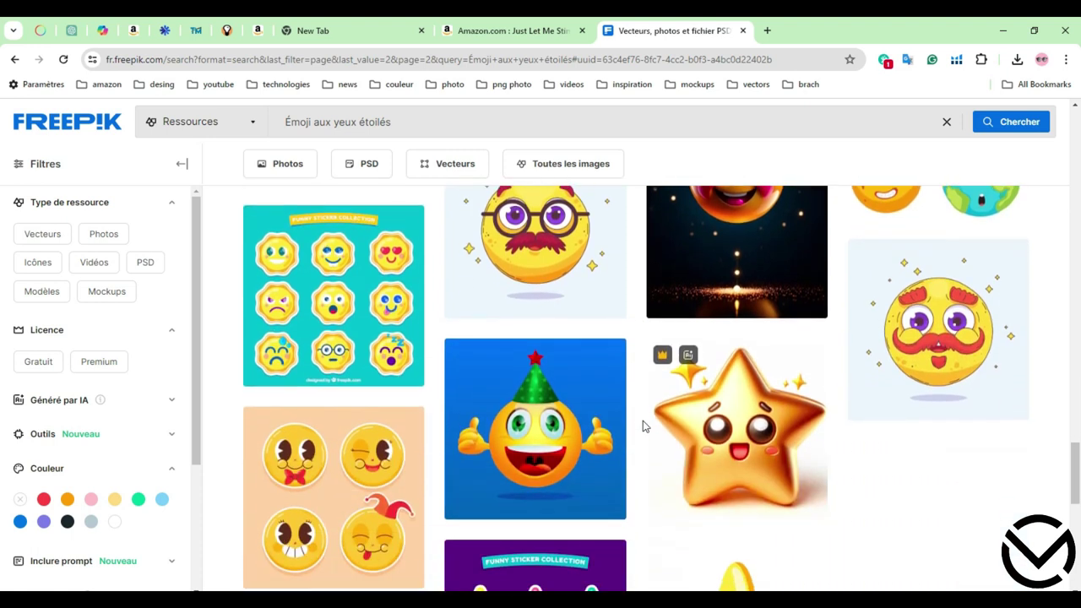
scroll(642, 425, down, 2)
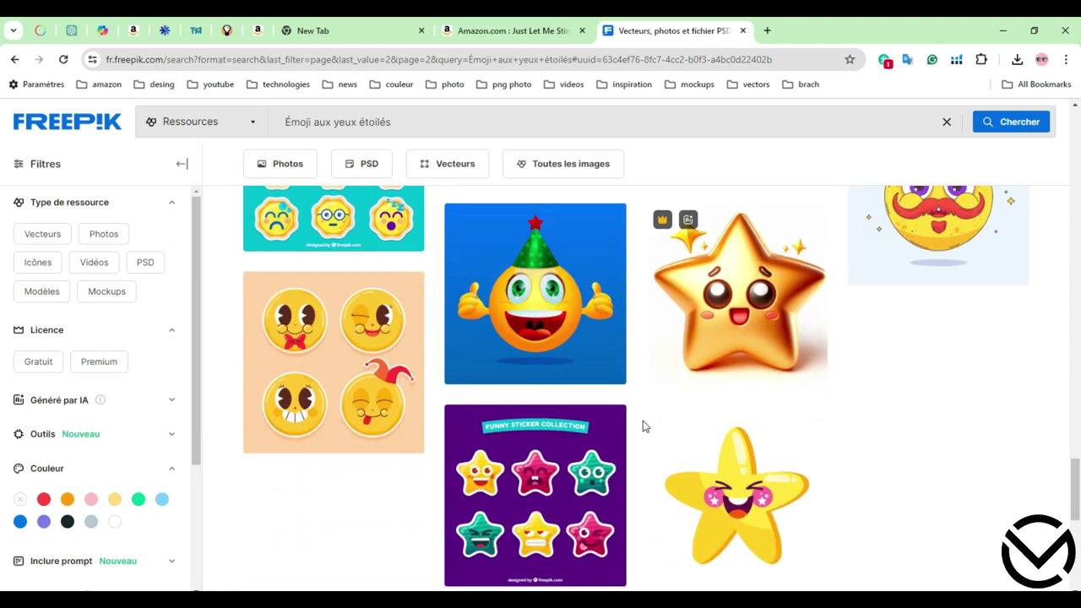
scroll(643, 425, up, 3)
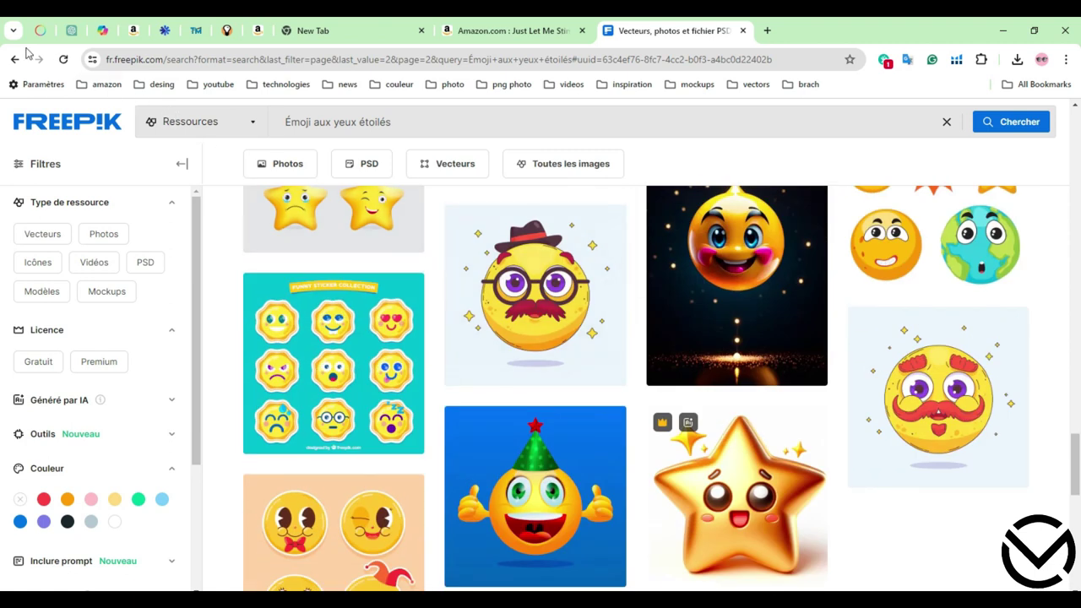
mouse_move(724, 326)
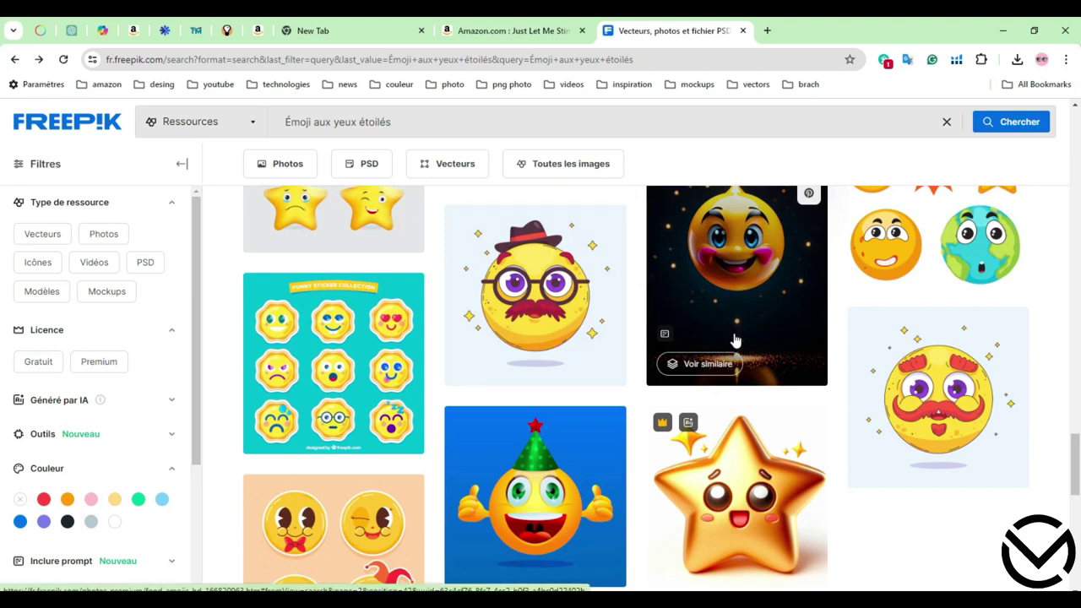
scroll(734, 339, down, 3)
scroll(734, 338, up, 2)
scroll(734, 338, down, 6)
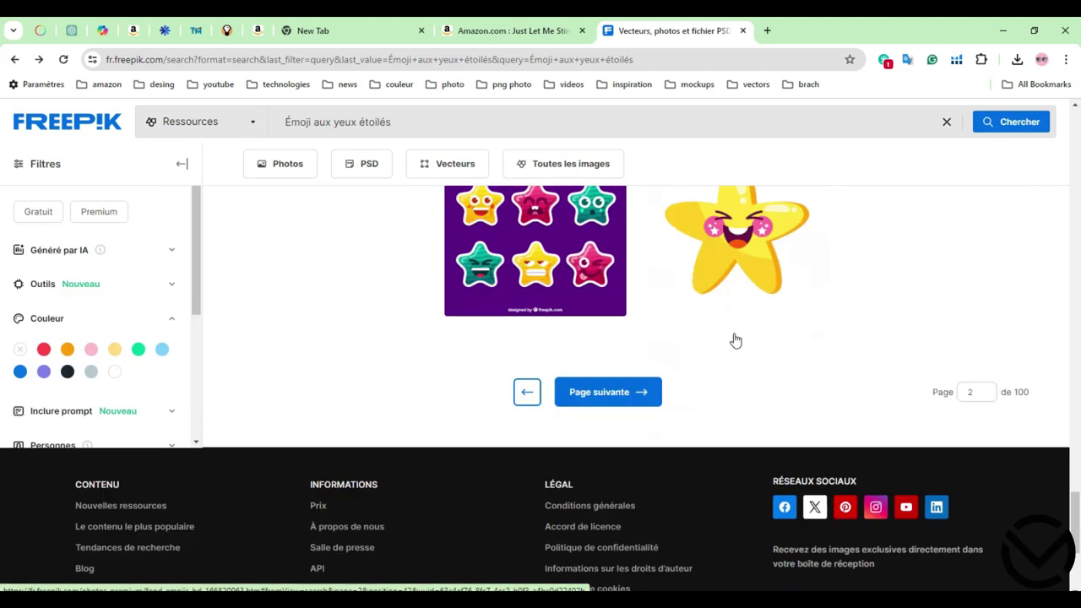
Step: Return to the first page of results and look through it again down to the winking emoji making an OK sign
click(526, 392)
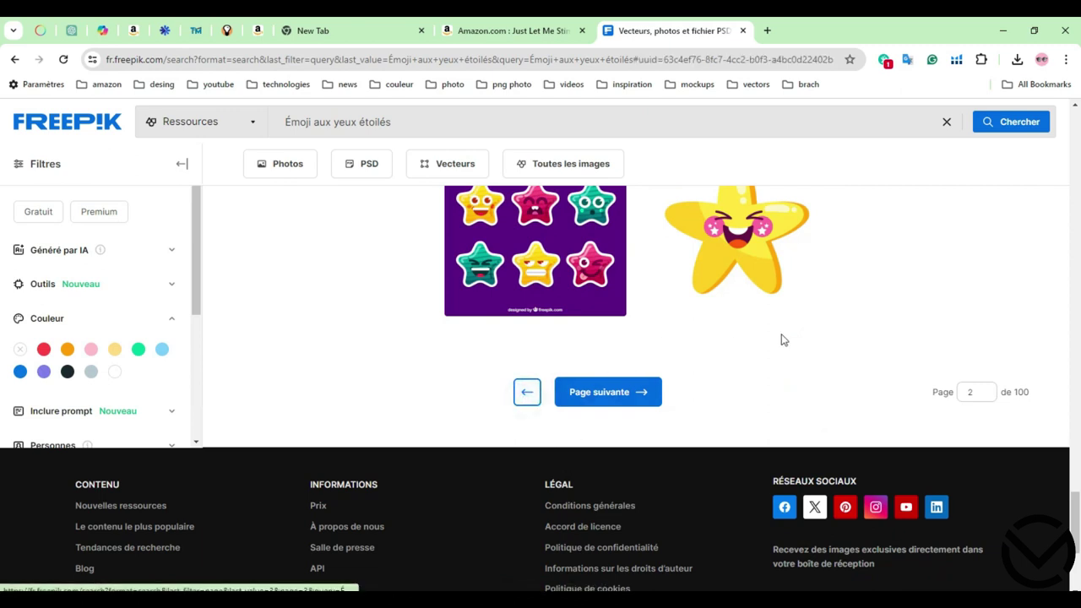
scroll(851, 420, down, 3)
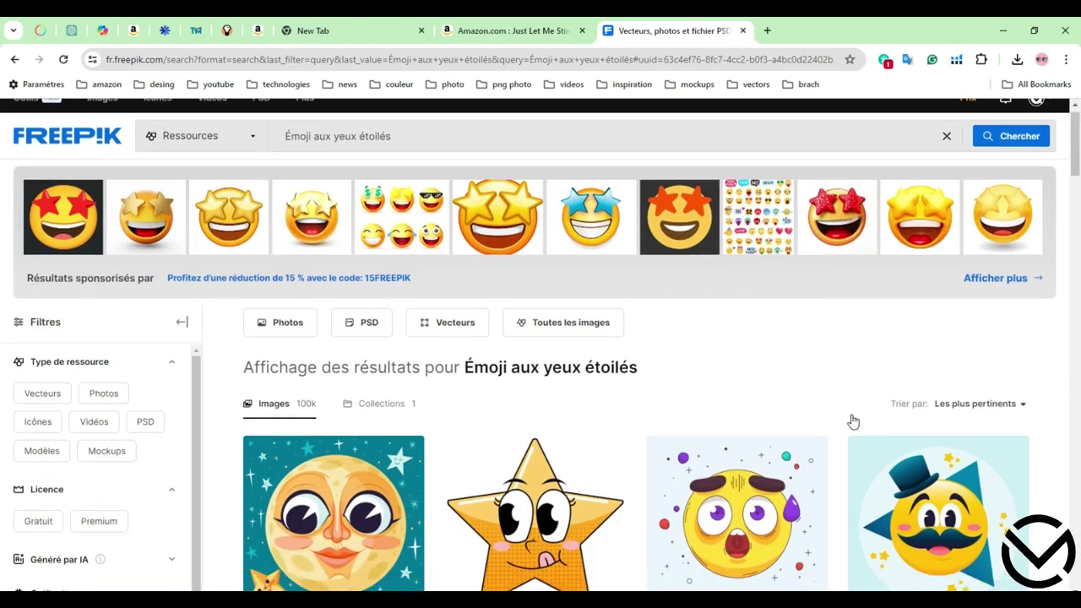
scroll(848, 418, down, 2)
scroll(846, 419, up, 2)
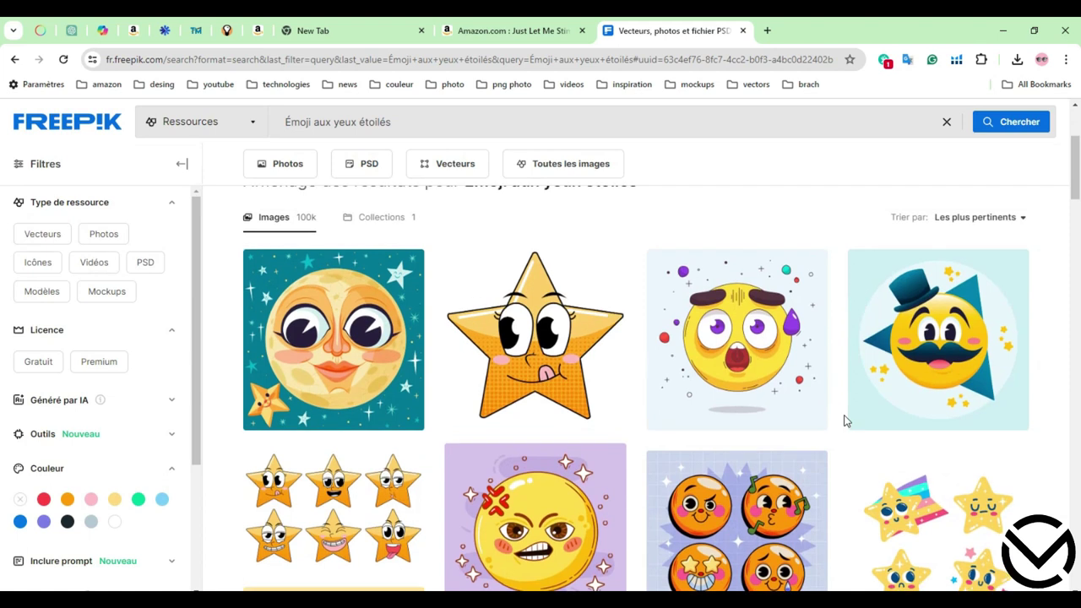
scroll(846, 419, down, 8)
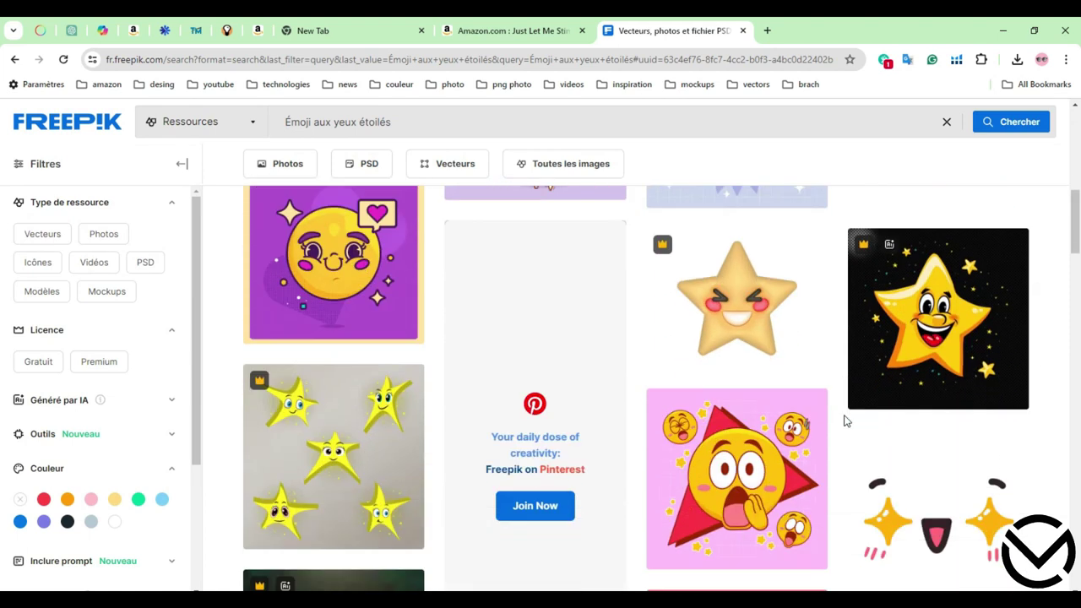
scroll(846, 420, down, 10)
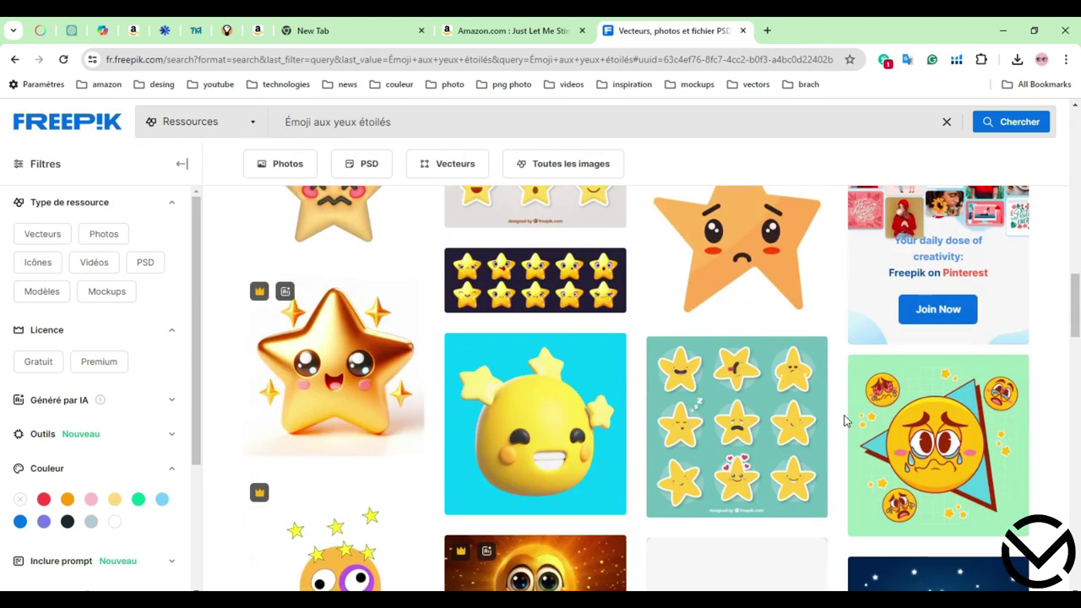
scroll(846, 419, down, 10)
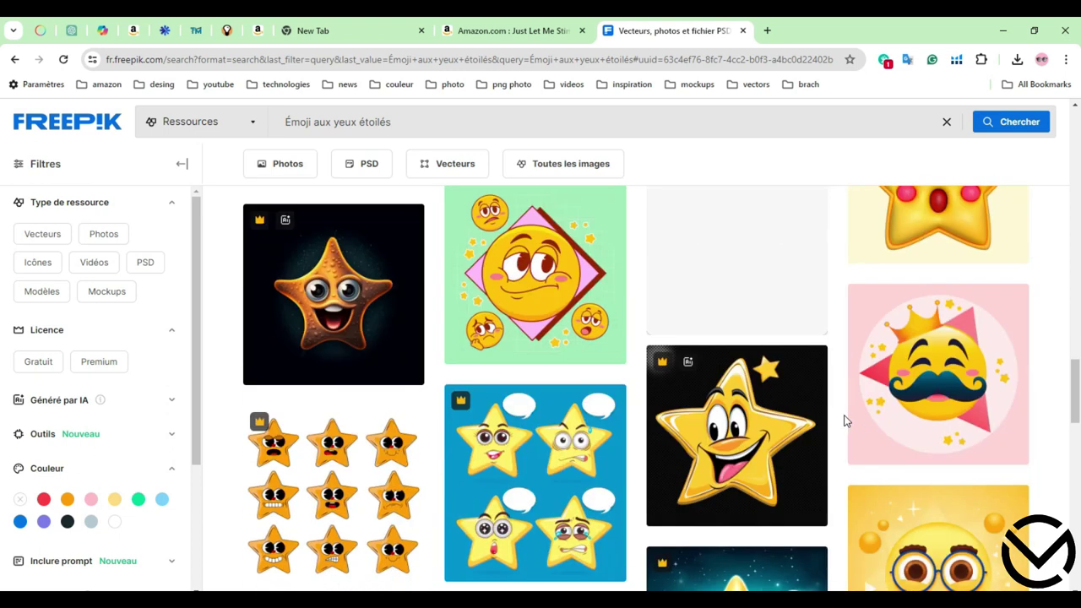
scroll(846, 420, down, 8)
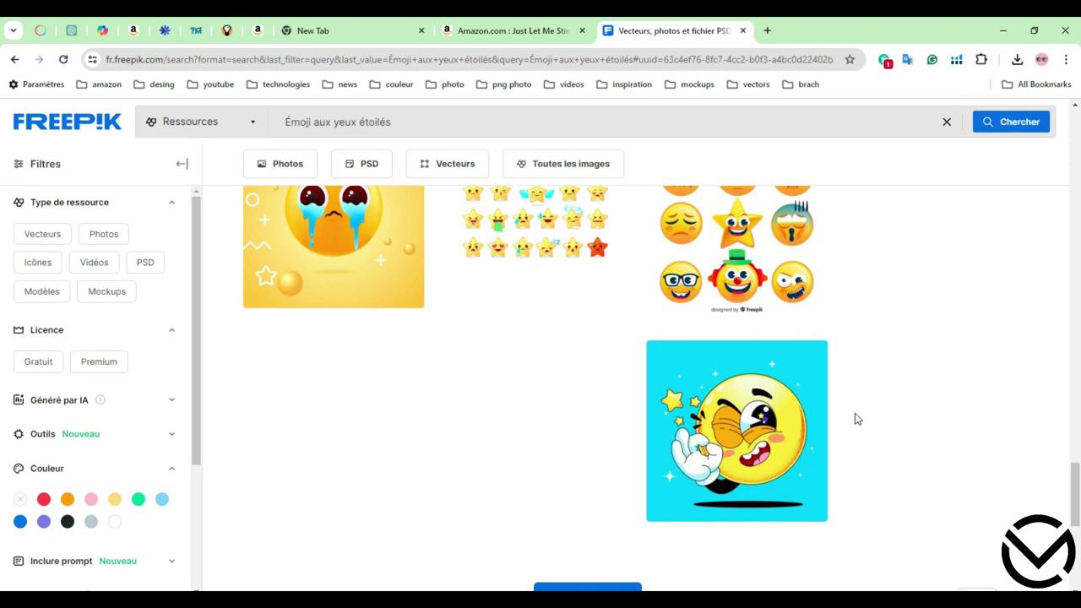
Step: Download the free illustration of the winking emoji making an OK sign with stars
mouse_move(809, 411)
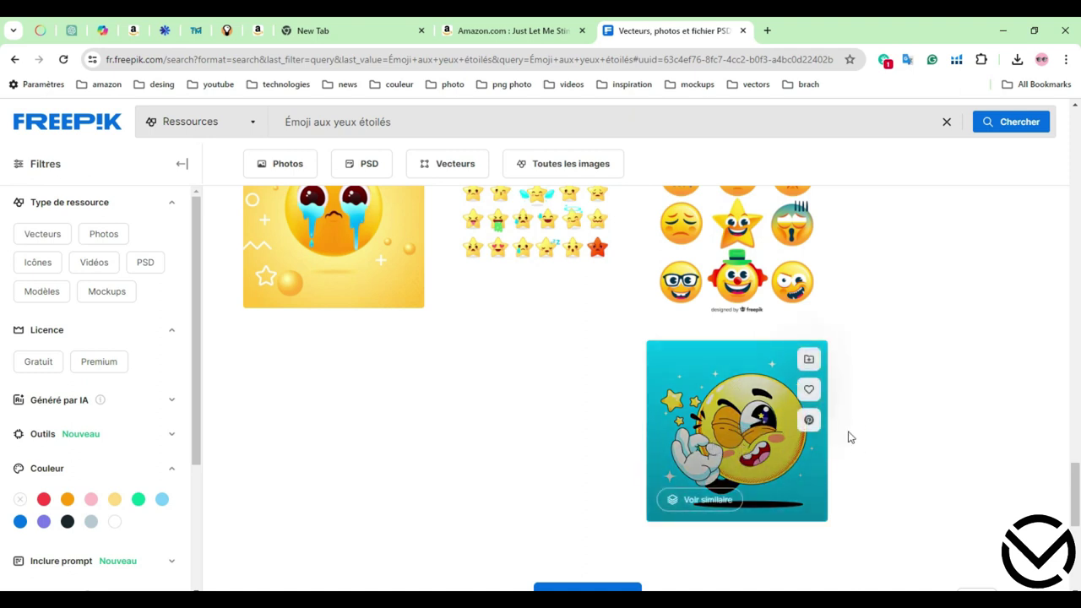
click(746, 429)
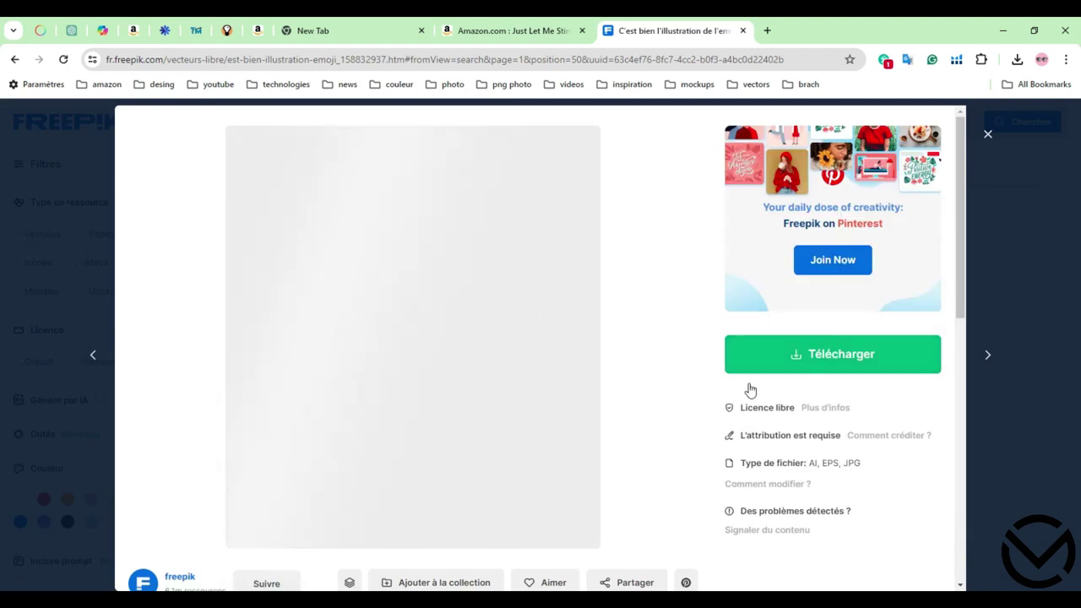
click(836, 358)
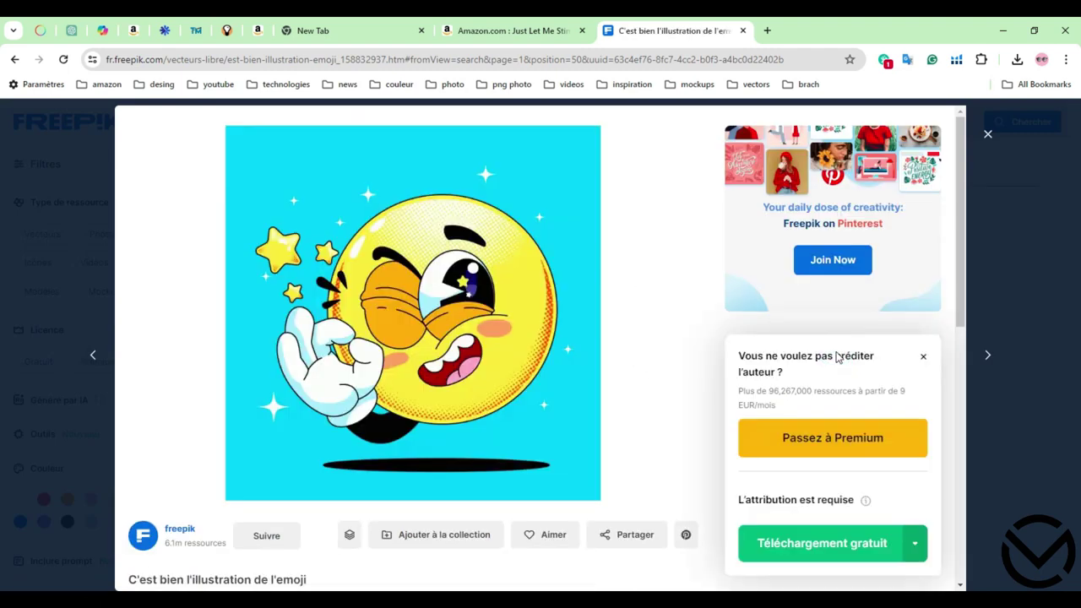
click(844, 541)
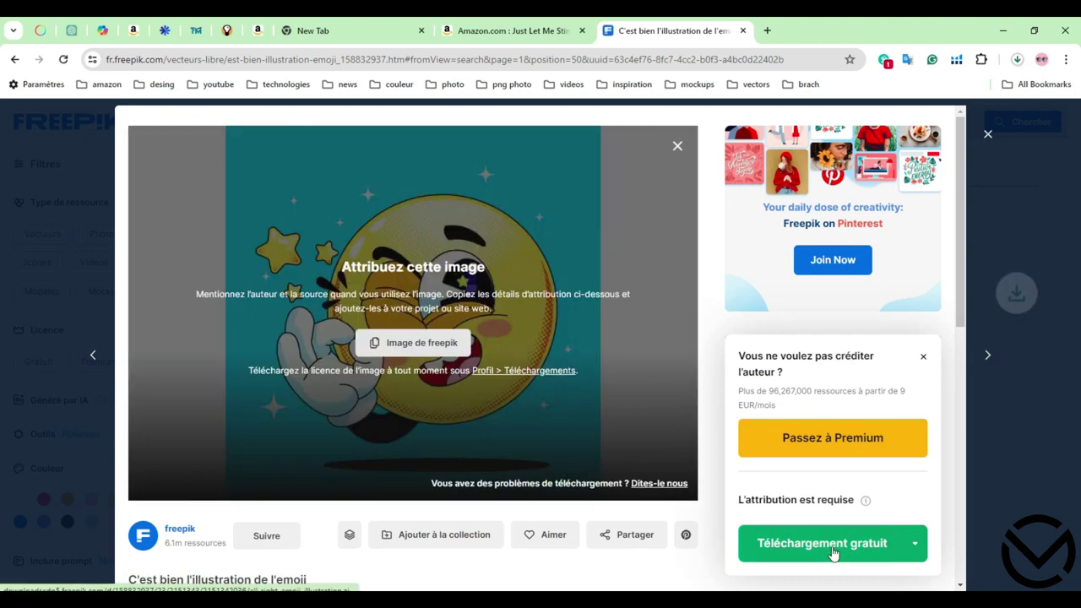
Step: Open the downloaded gradient-hungry-emoji-illustration.zip archive and open its 10031790.eps file in Illustrator
click(1020, 64)
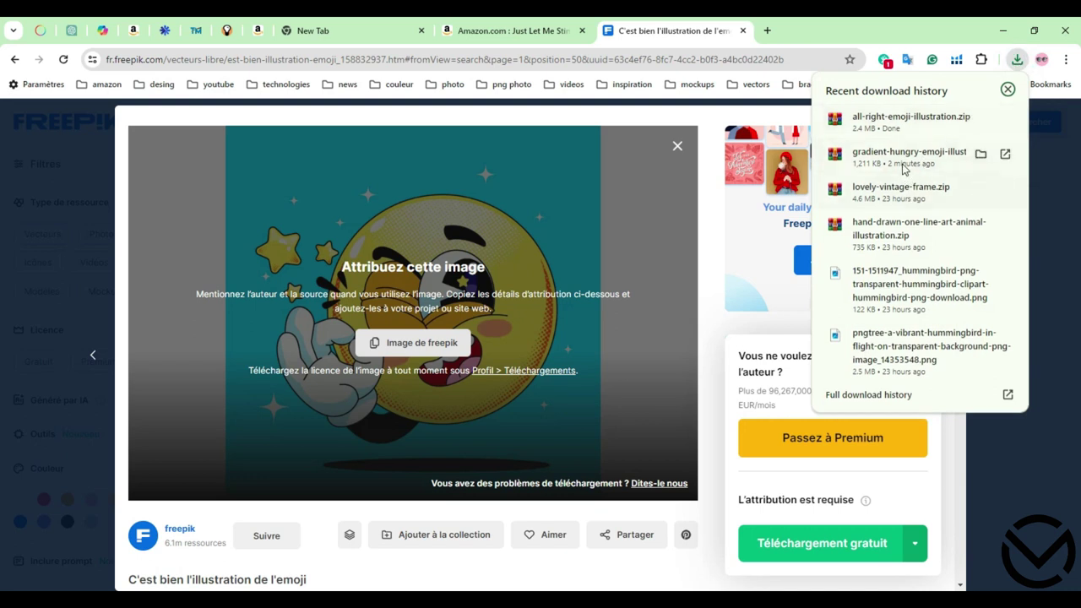
click(665, 344)
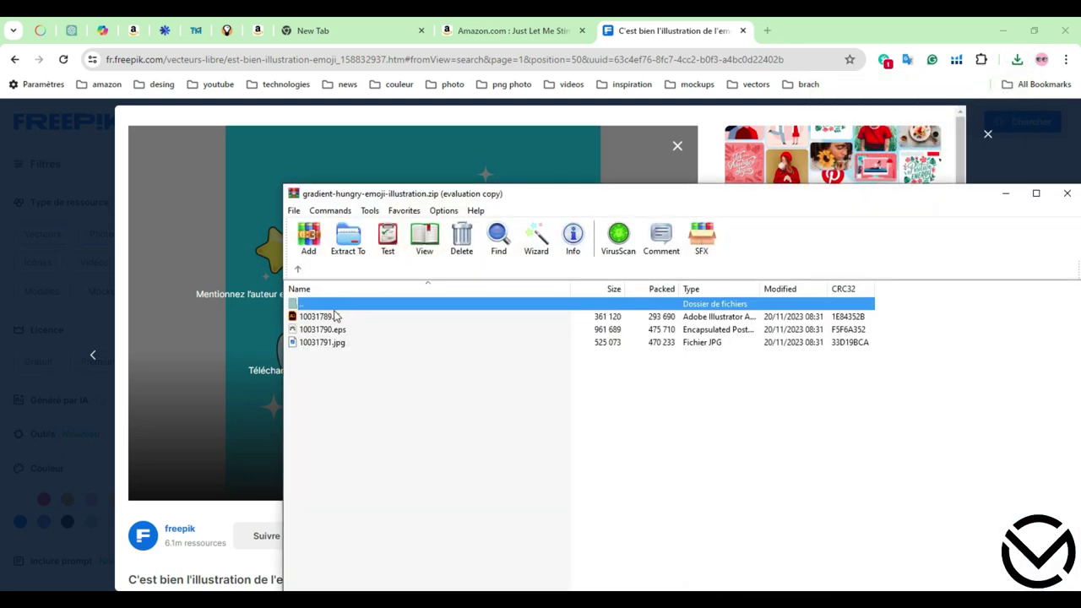
click(335, 316)
click(775, 412)
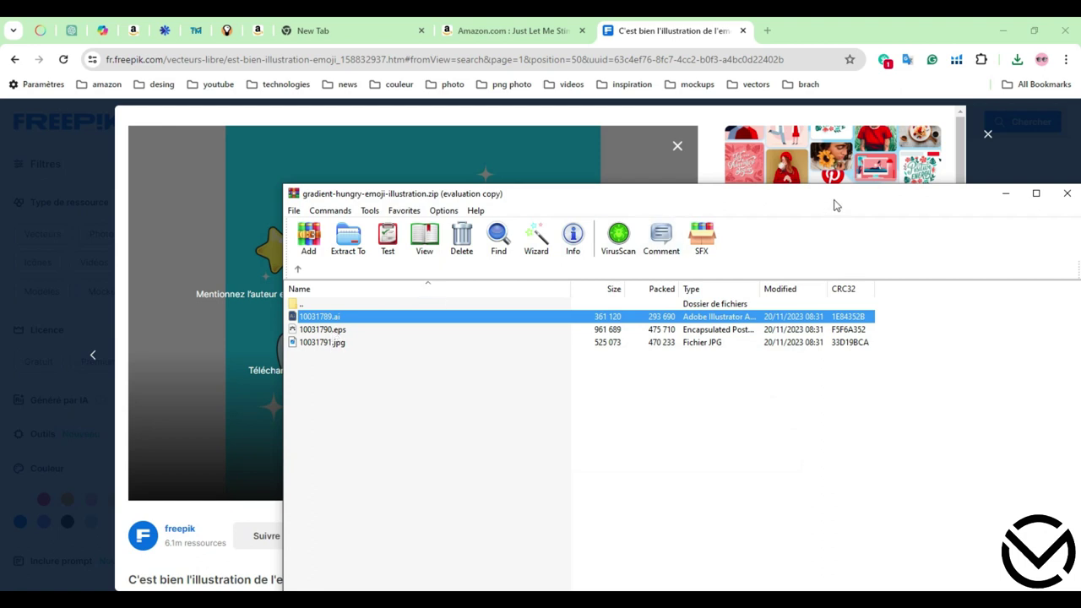
drag(835, 199, 740, 68)
click(227, 201)
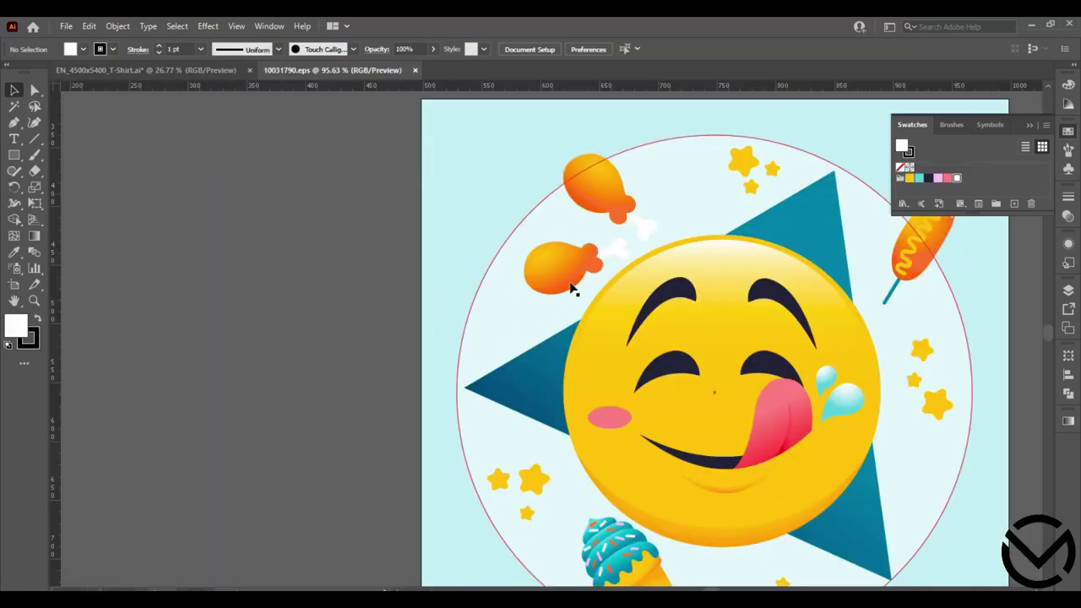
Step: Copy the lip-licking emoji face group into the EN_4500x5400_T-Shirt.ai document, placing it beside the black artboard
click(694, 342)
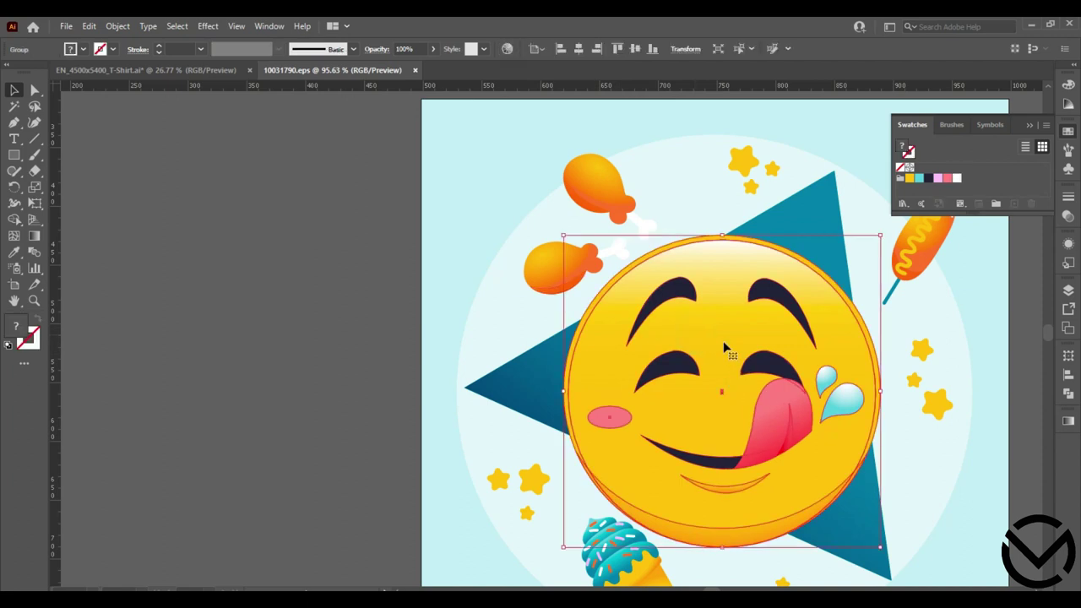
drag(724, 334, 553, 245)
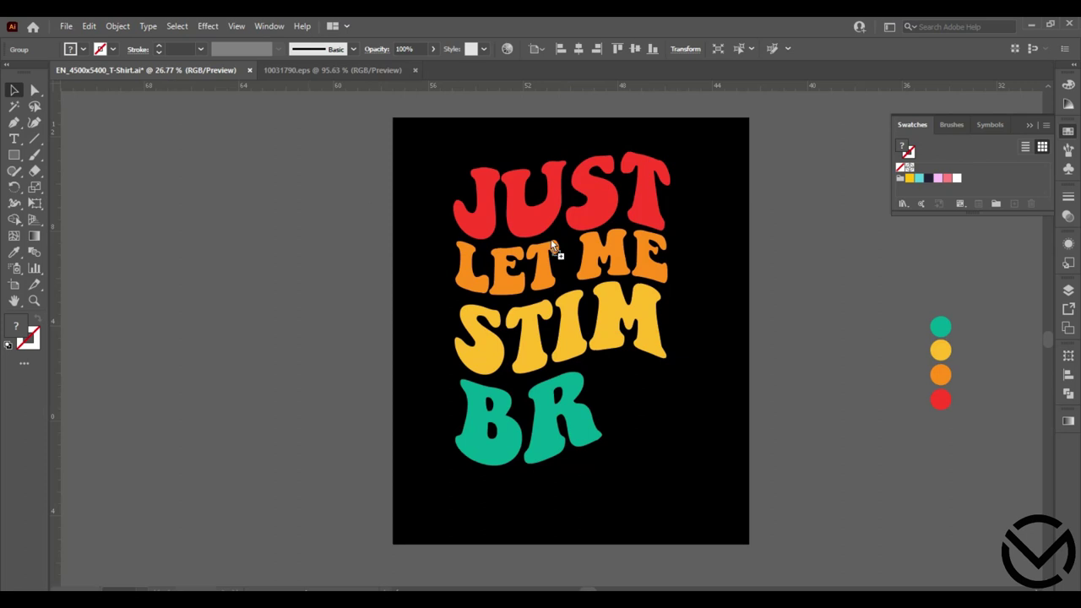
drag(268, 240, 288, 248)
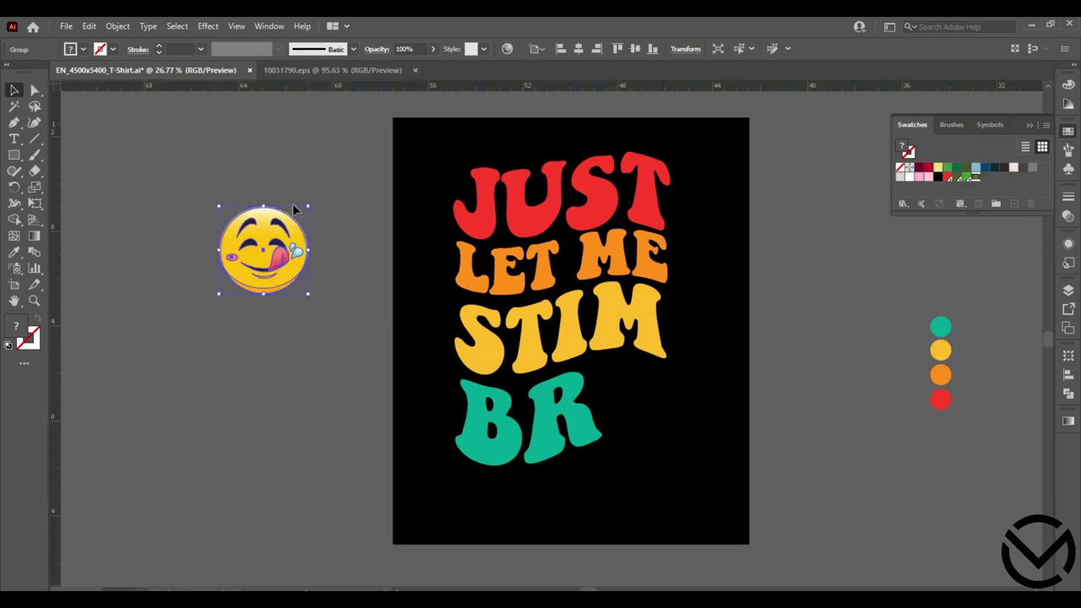
Step: Close 10031790.eps and open 10531785.eps from the downloaded all-right-emoji-illustration.zip archive in Illustrator
click(357, 71)
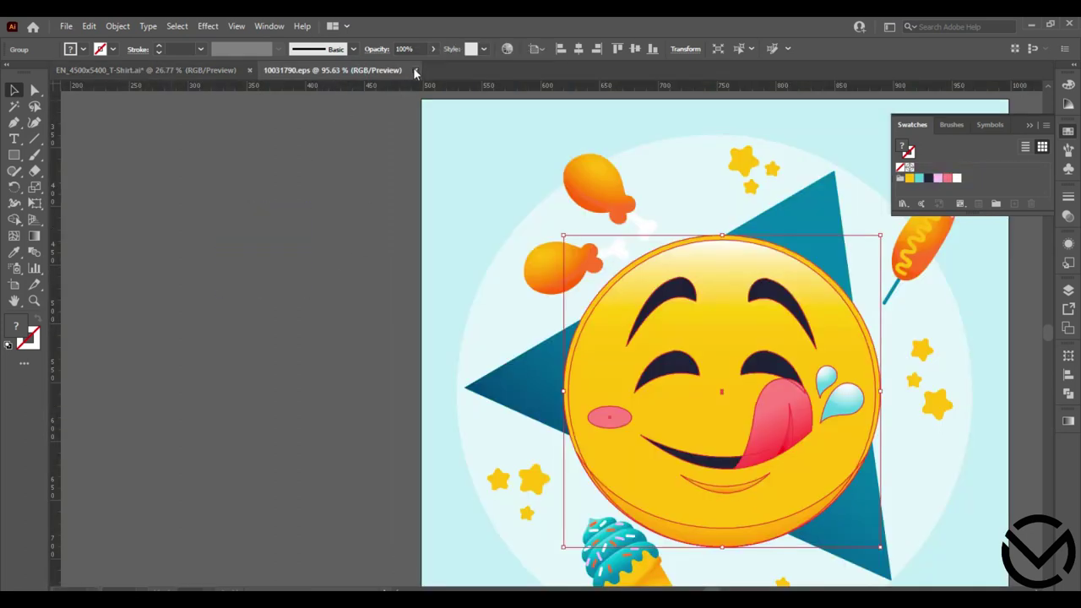
click(414, 70)
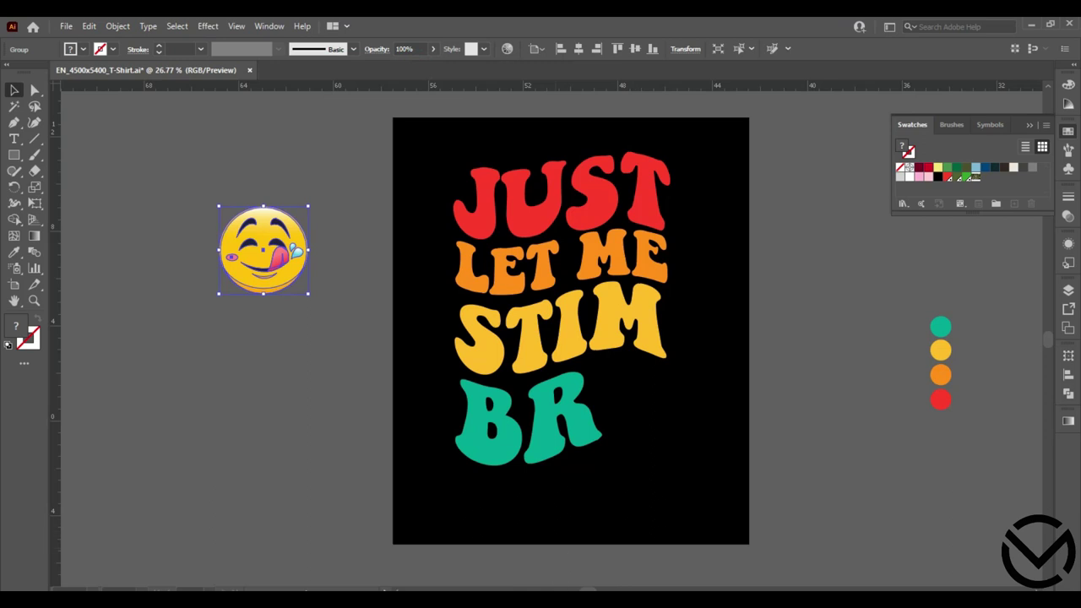
mouse_move(347, 601)
click(347, 548)
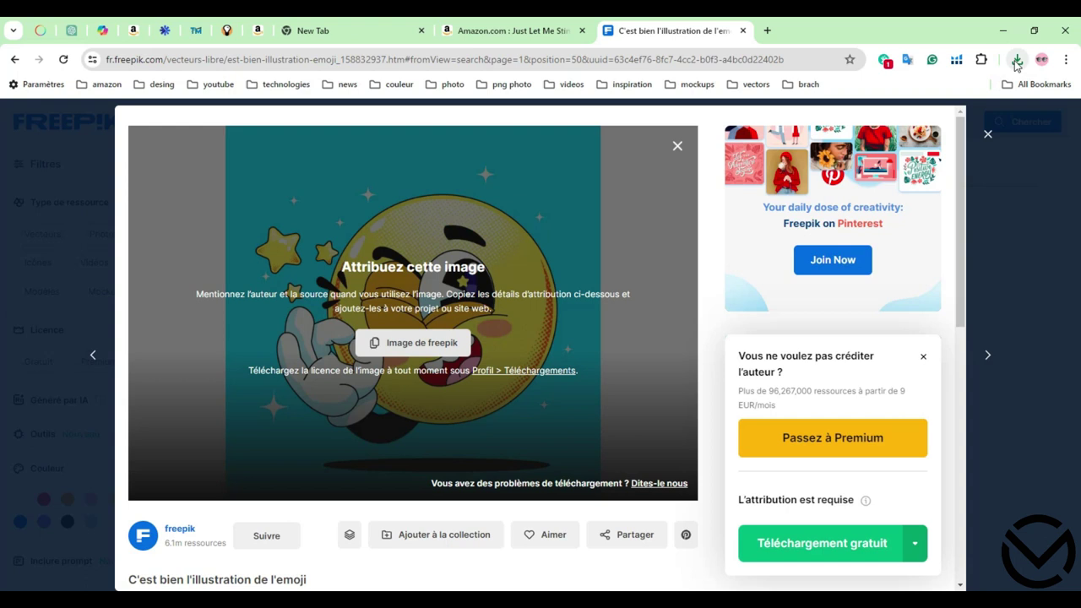
click(1016, 59)
click(937, 120)
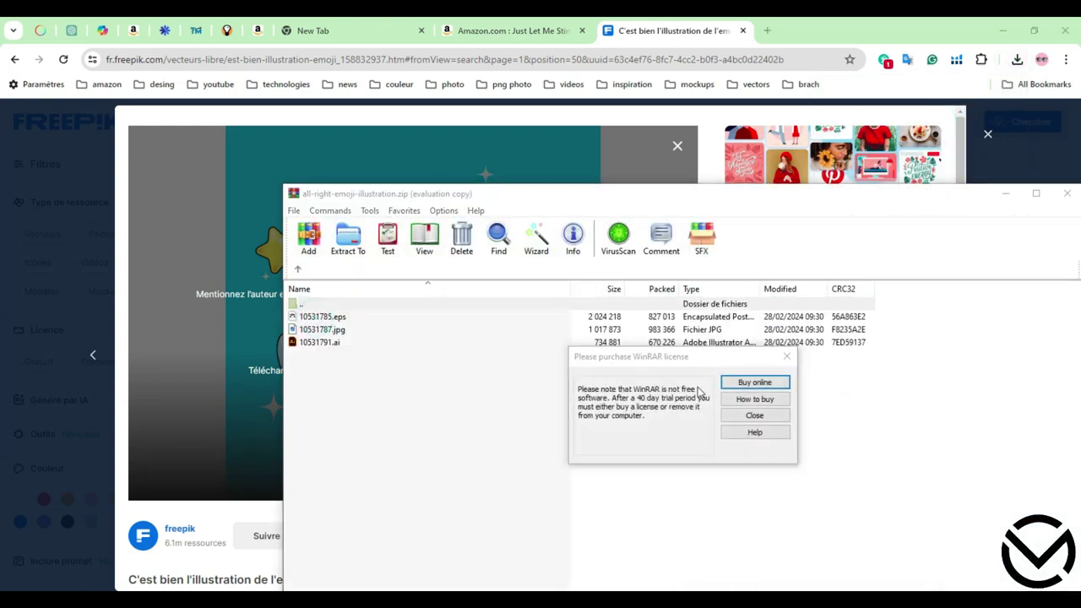
click(749, 413)
drag(955, 198, 779, 34)
drag(150, 161, 414, 540)
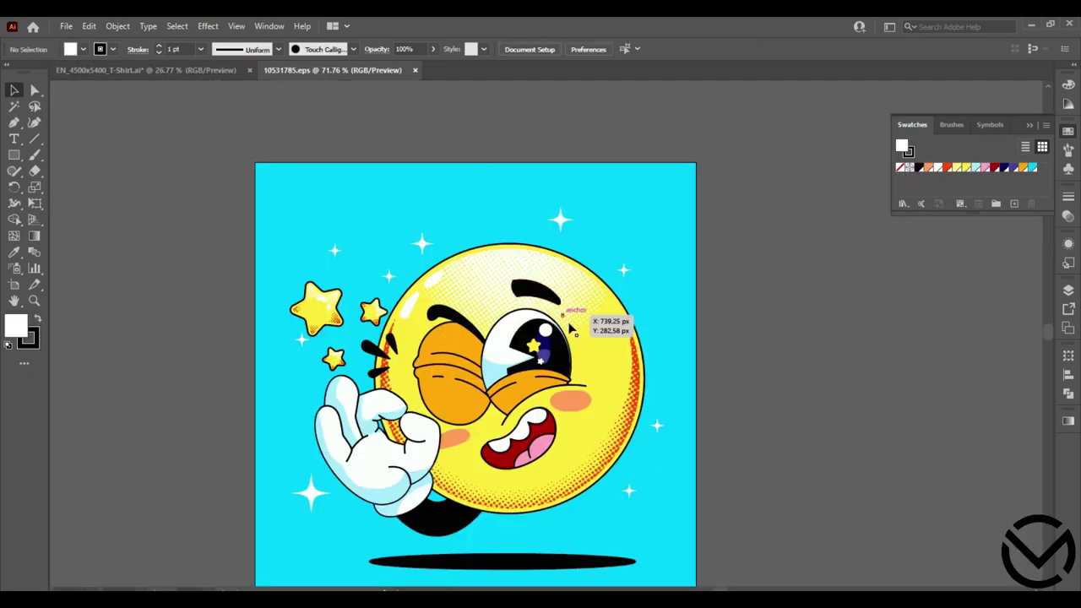
Step: Copy the winking OK-sign emoji group into the EN_4500x5400_T-Shirt.ai document, placing it below the lip-licking emoji
drag(553, 319, 441, 322)
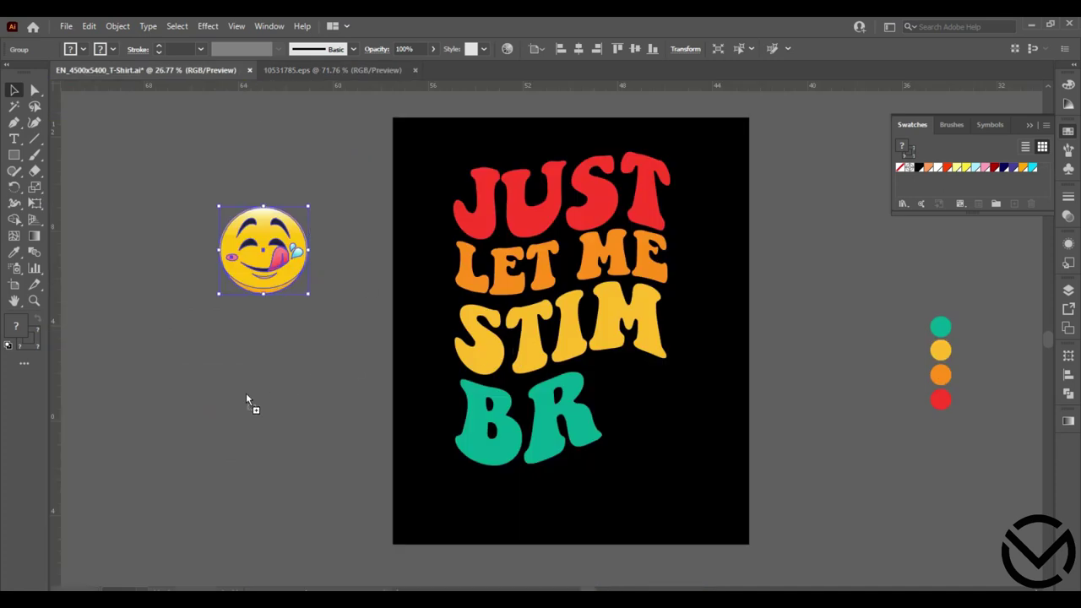
drag(246, 393, 245, 391)
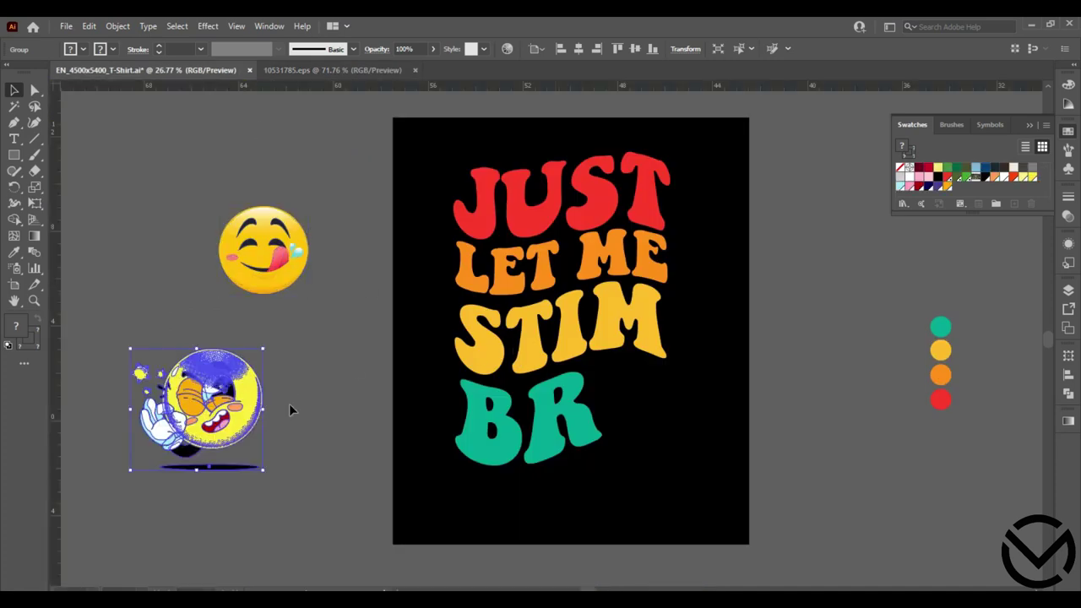
click(323, 349)
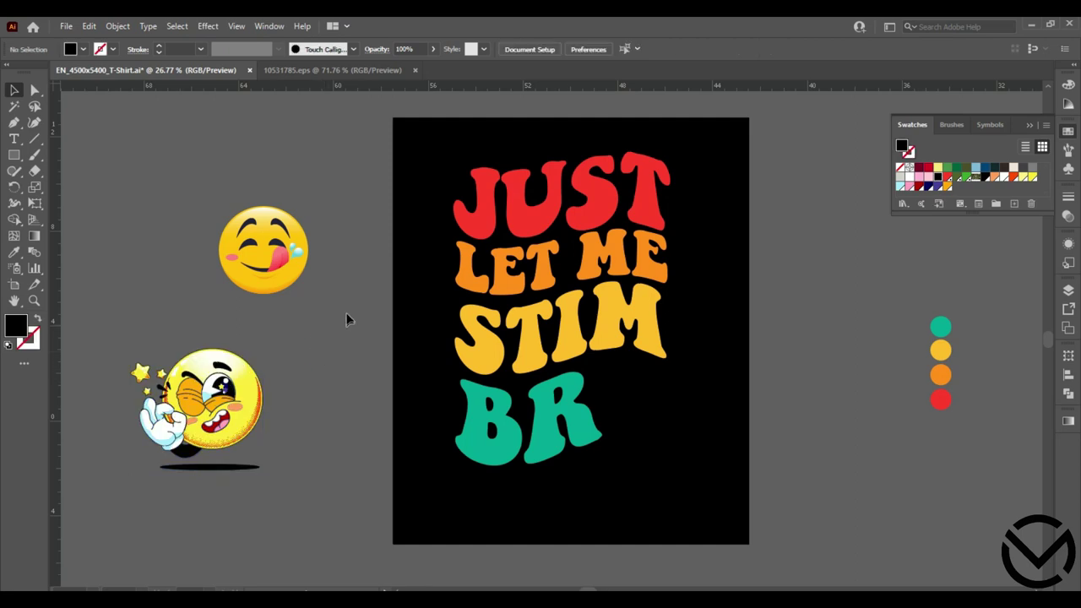
Step: Isolate the lip-licking emoji group and delete its eyes, brows, mouth, tongue, drops and cheek, keeping only the plain yellow ball
click(283, 264)
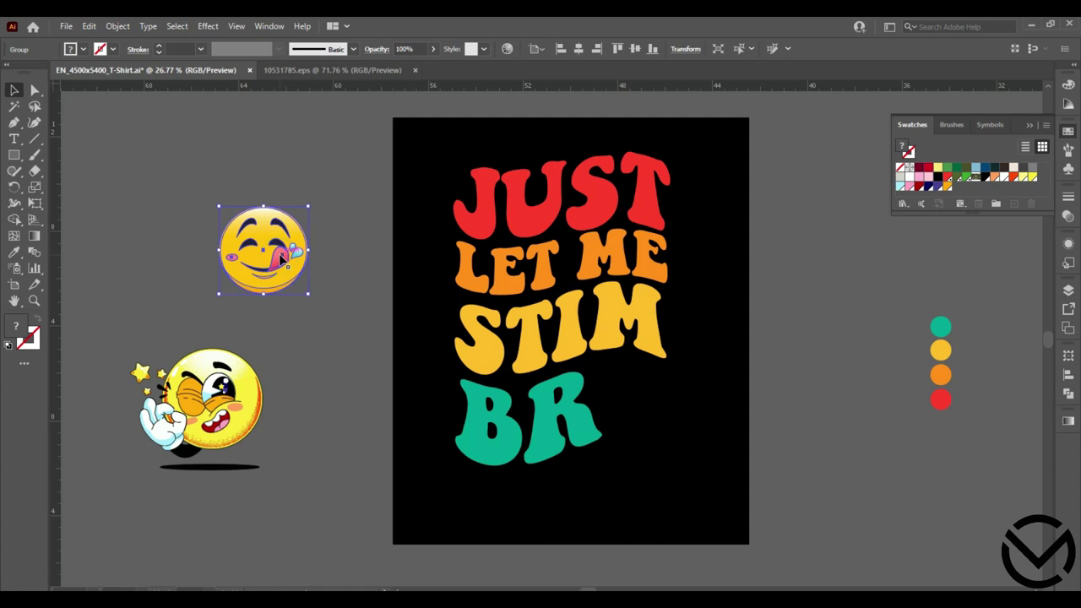
double_click(283, 261)
click(280, 260)
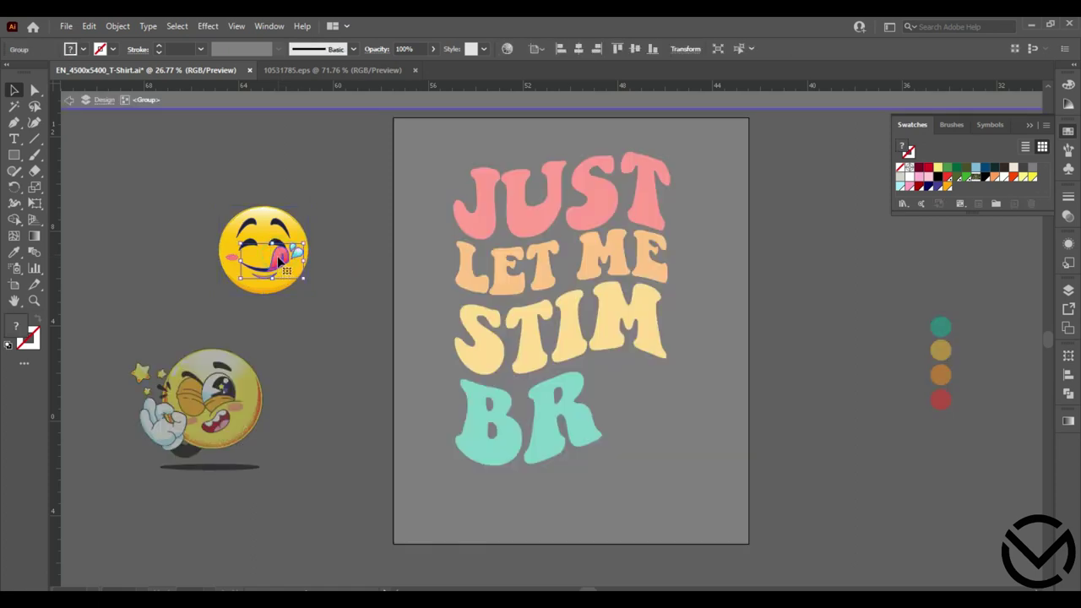
drag(278, 260, 233, 269)
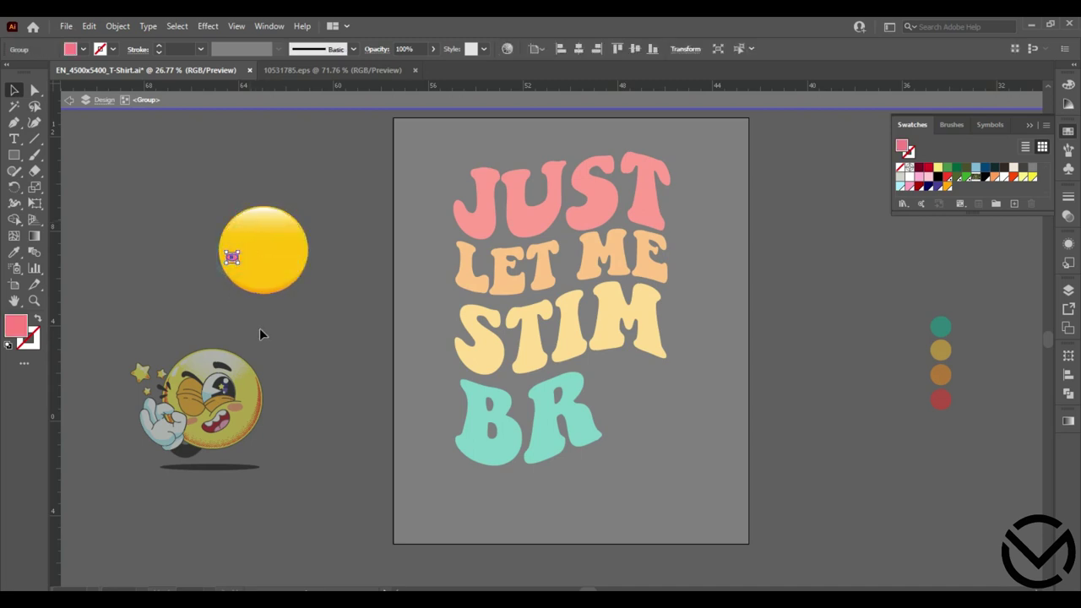
click(260, 331)
double_click(307, 394)
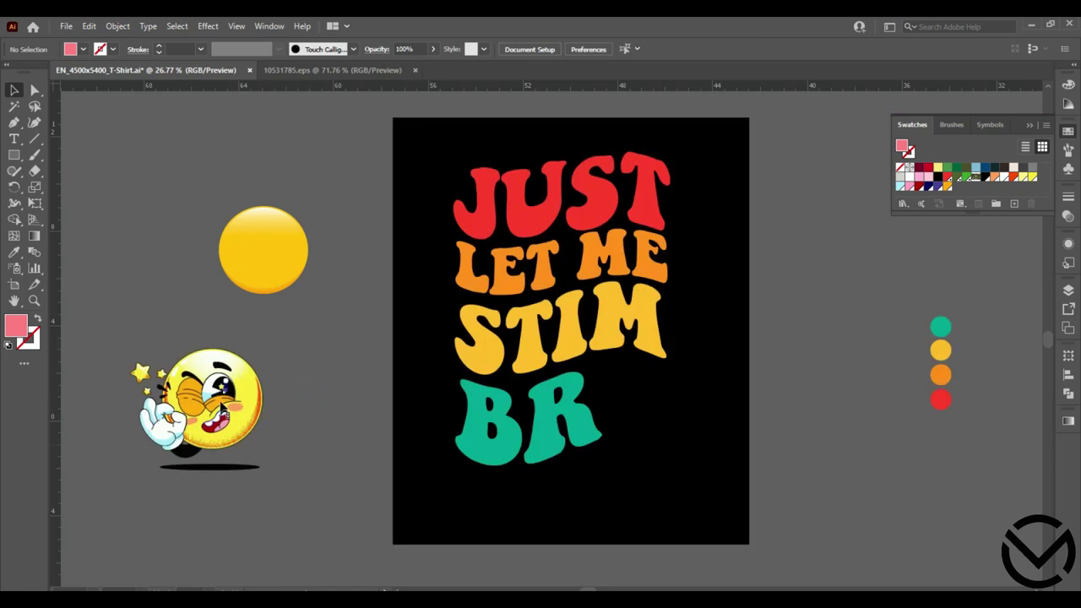
Step: Ungroup the winking OK-sign emoji so that its parts can be selected individually
click(222, 398)
right_click(222, 398)
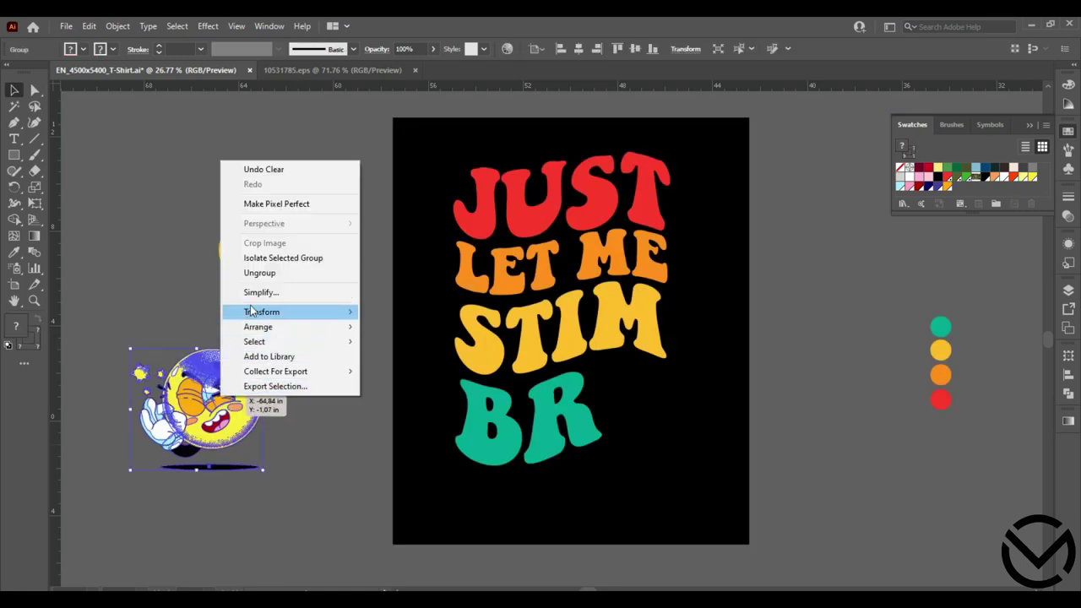
click(259, 272)
click(303, 358)
click(222, 391)
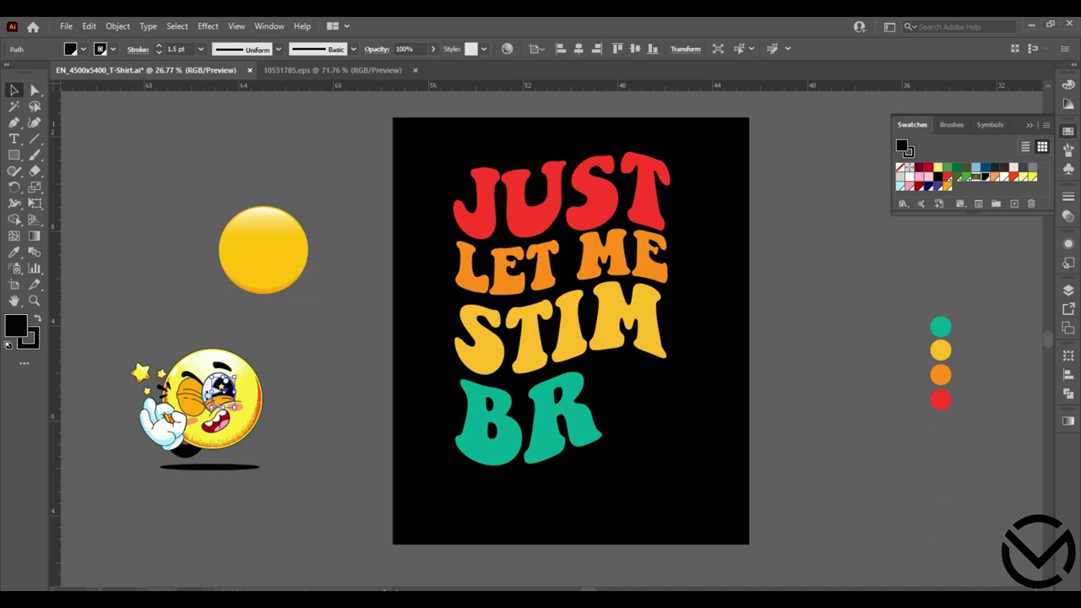
click(216, 421)
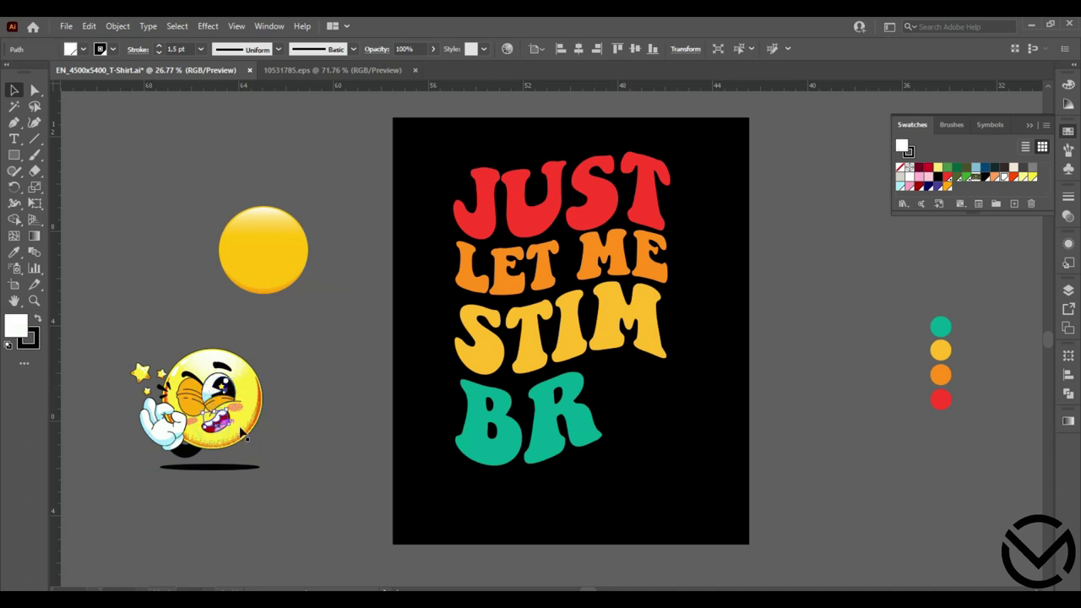
click(295, 391)
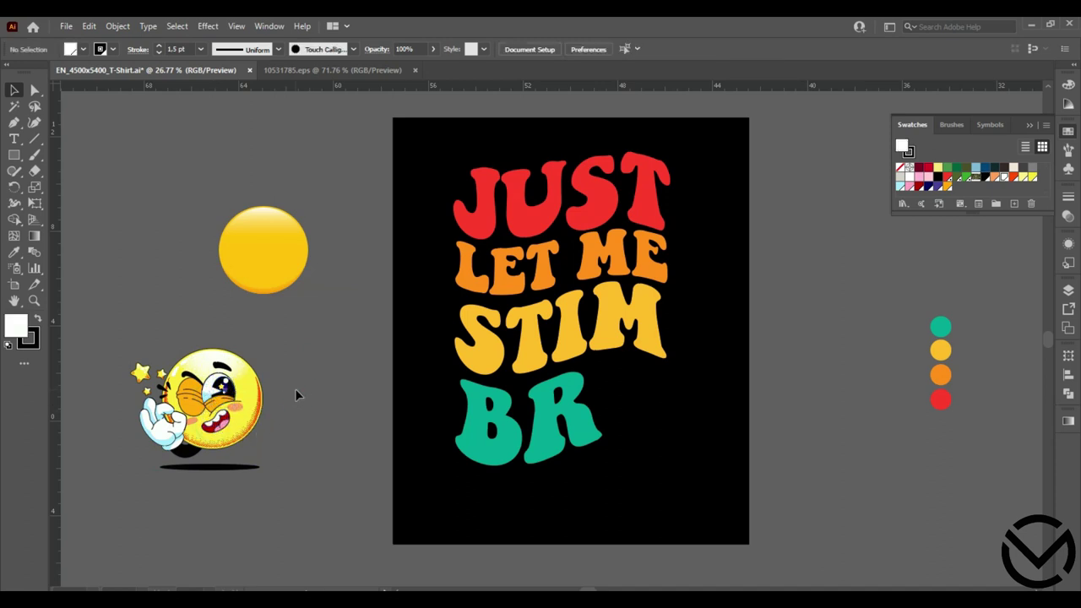
Step: Delete the winking emoji's yellow face circle, its halftone and edge shading, and the black ground shadow
click(252, 378)
drag(254, 382, 358, 391)
key(Delete)
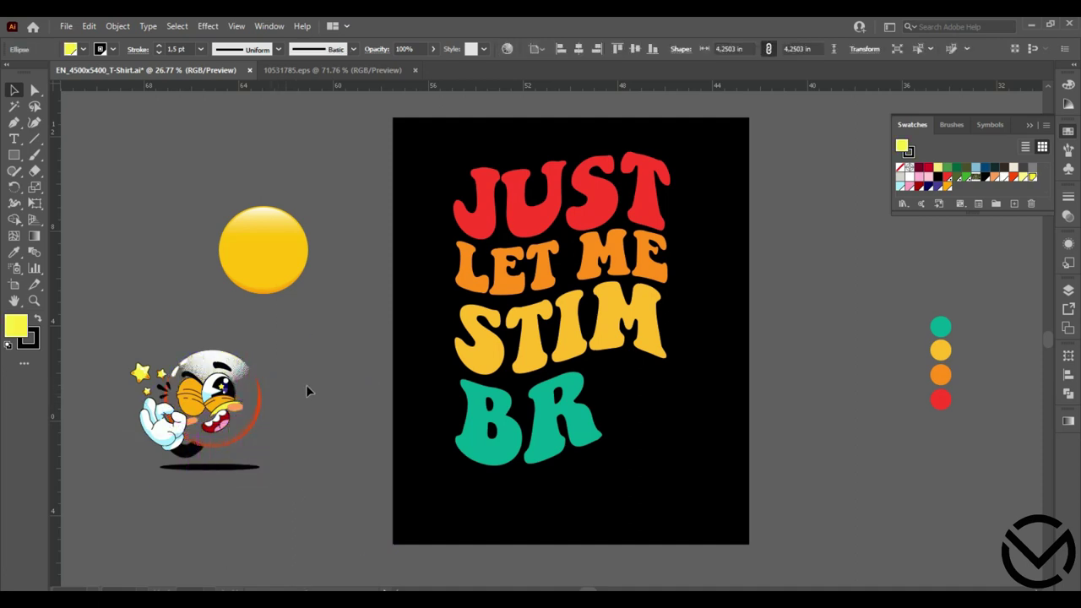
drag(259, 383, 247, 368)
click(248, 368)
key(Delete)
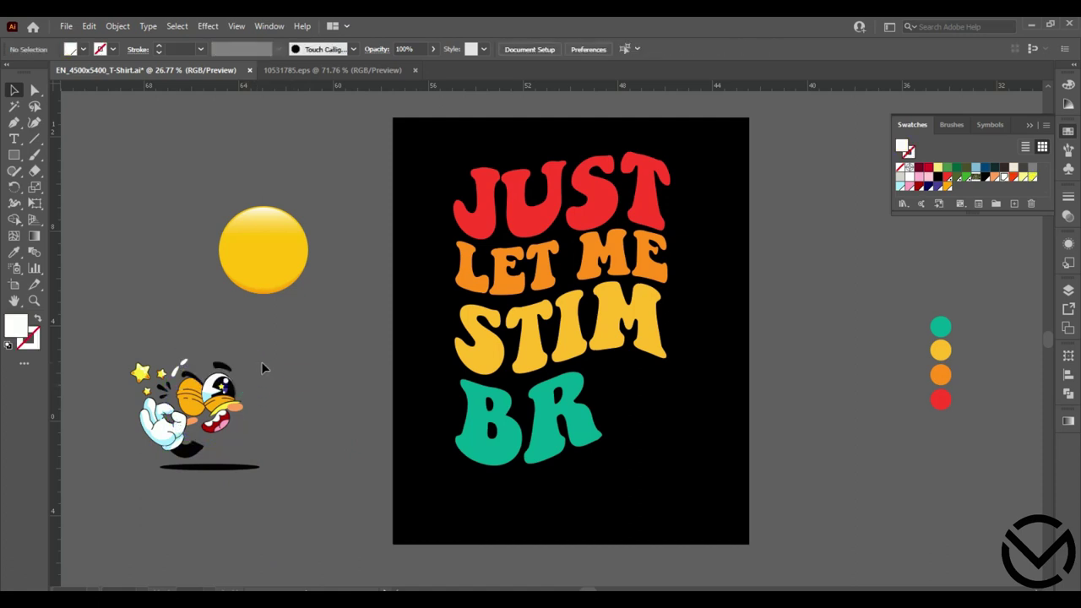
click(240, 465)
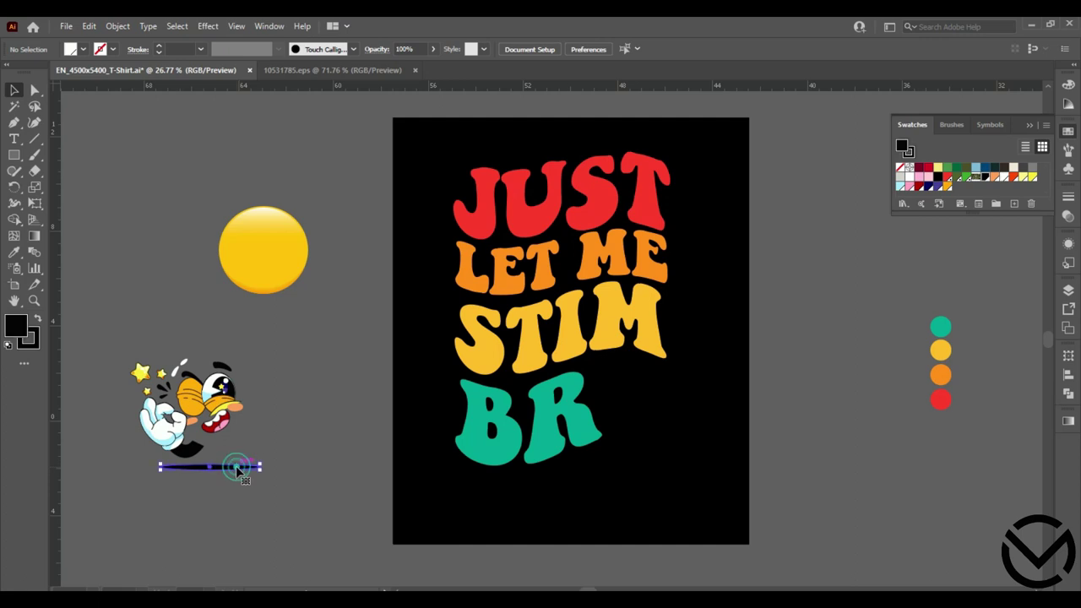
key(Delete)
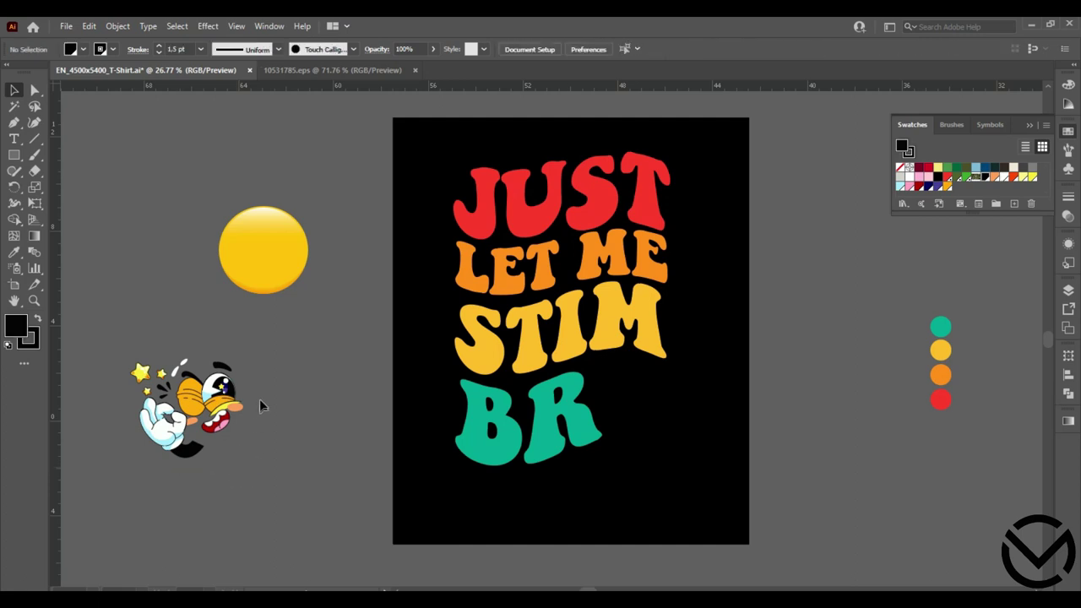
Step: Move the gloved OK hand and black arm to the plain yellow ball, with the arm tucked behind the ball
click(182, 451)
drag(186, 448, 264, 268)
click(265, 274)
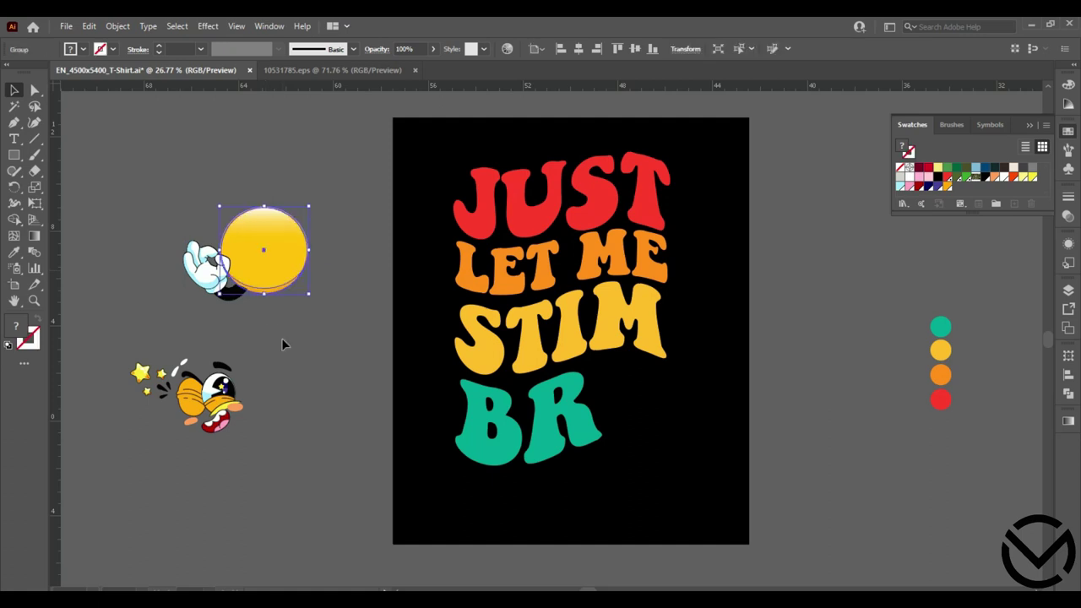
click(283, 336)
drag(267, 351, 224, 451)
click(259, 456)
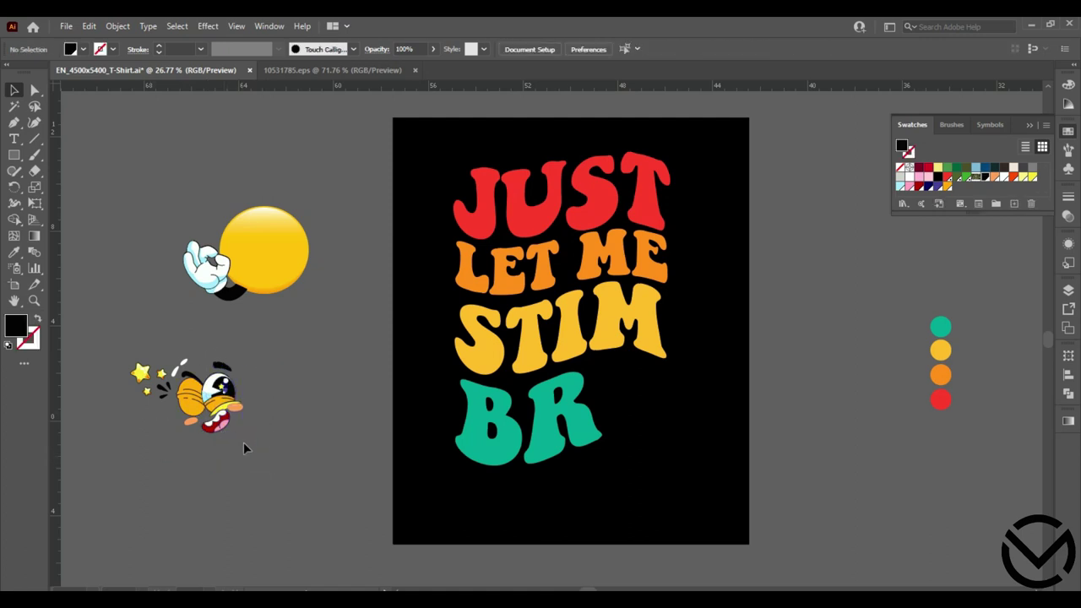
Step: Move the winking facial features and stars onto the plain yellow ball and fine-tune their position
drag(115, 357, 279, 243)
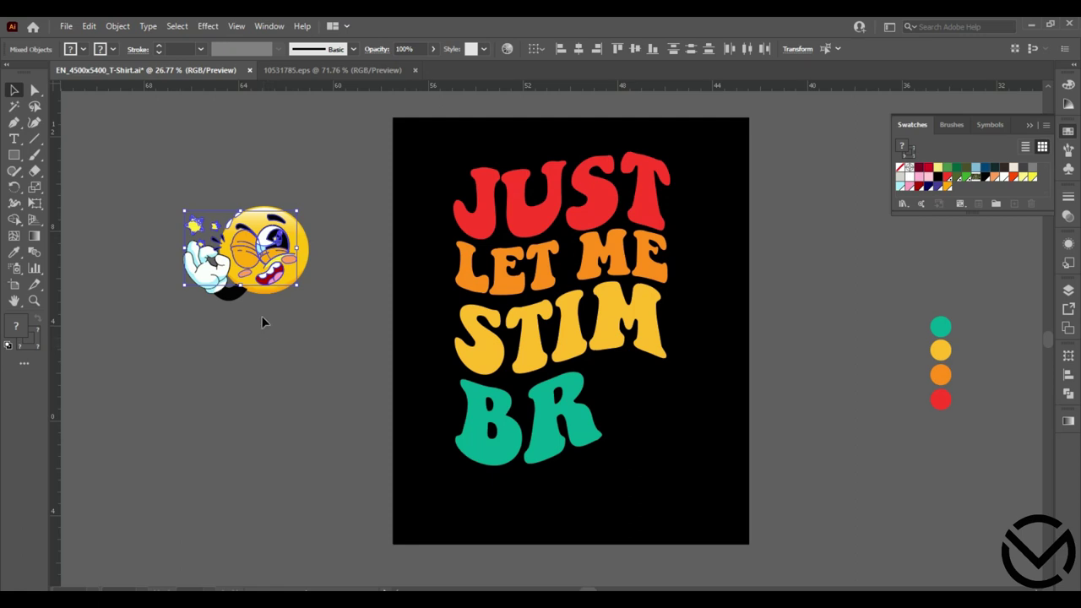
drag(272, 245, 275, 248)
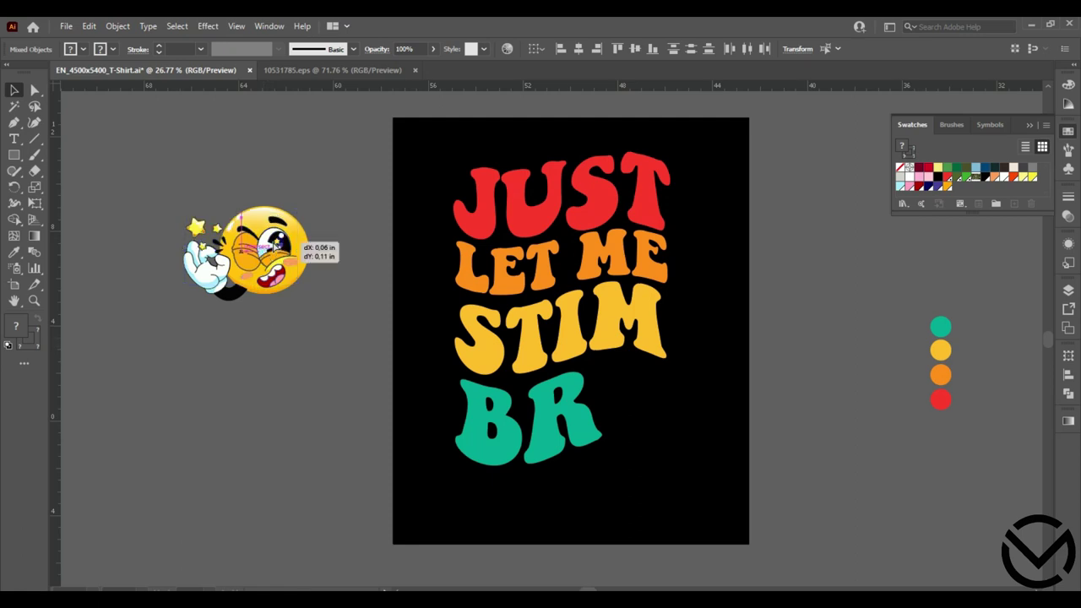
drag(277, 245, 276, 247)
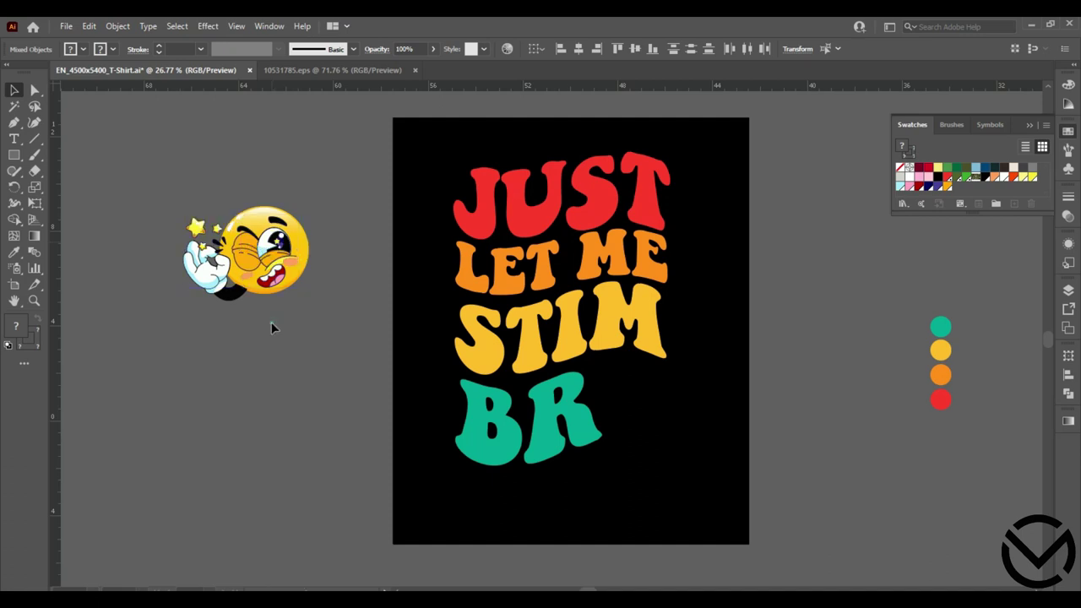
click(271, 325)
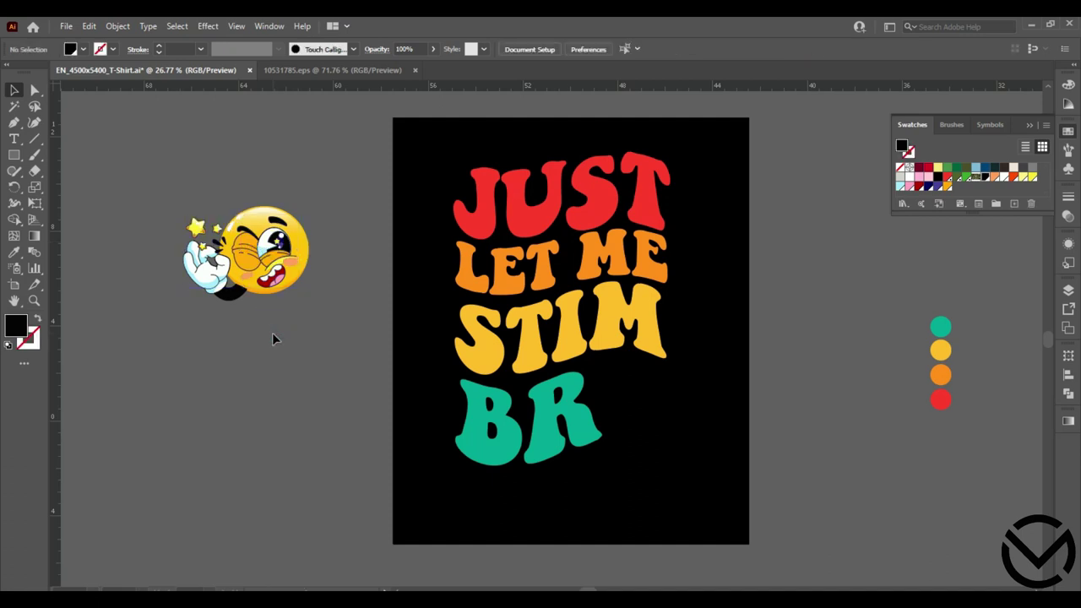
Step: Scale the gloved hand and black arm down slightly beside the yellow face
click(224, 296)
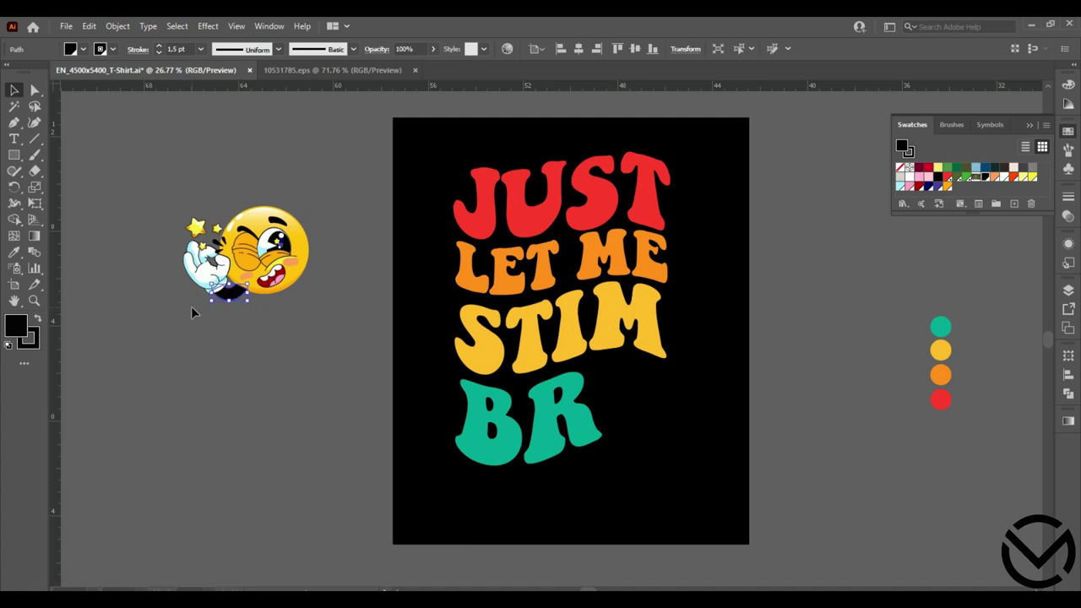
shift+click(206, 300)
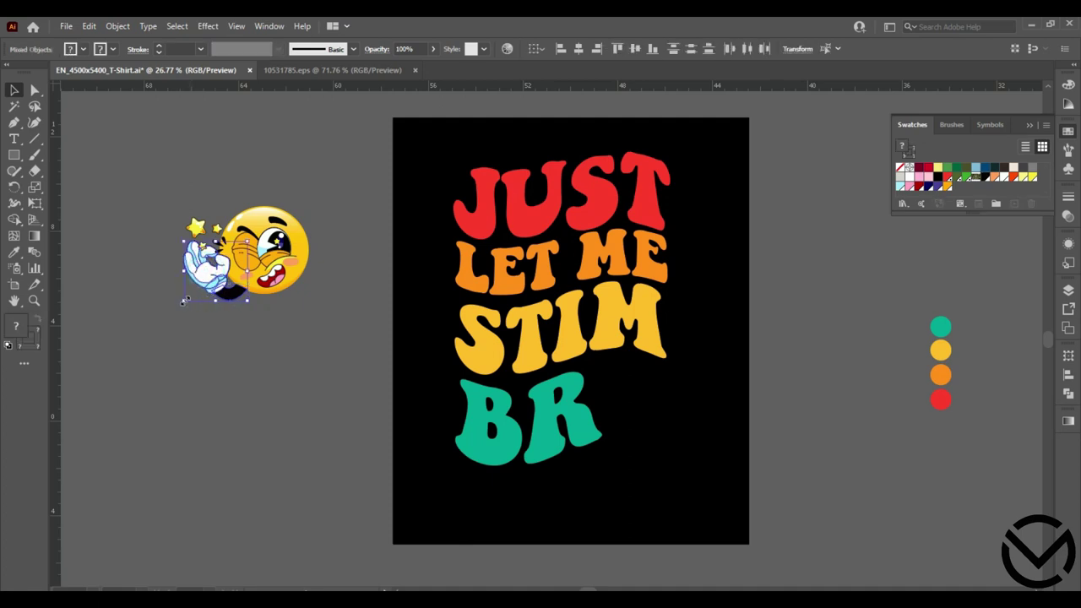
drag(182, 300, 222, 302)
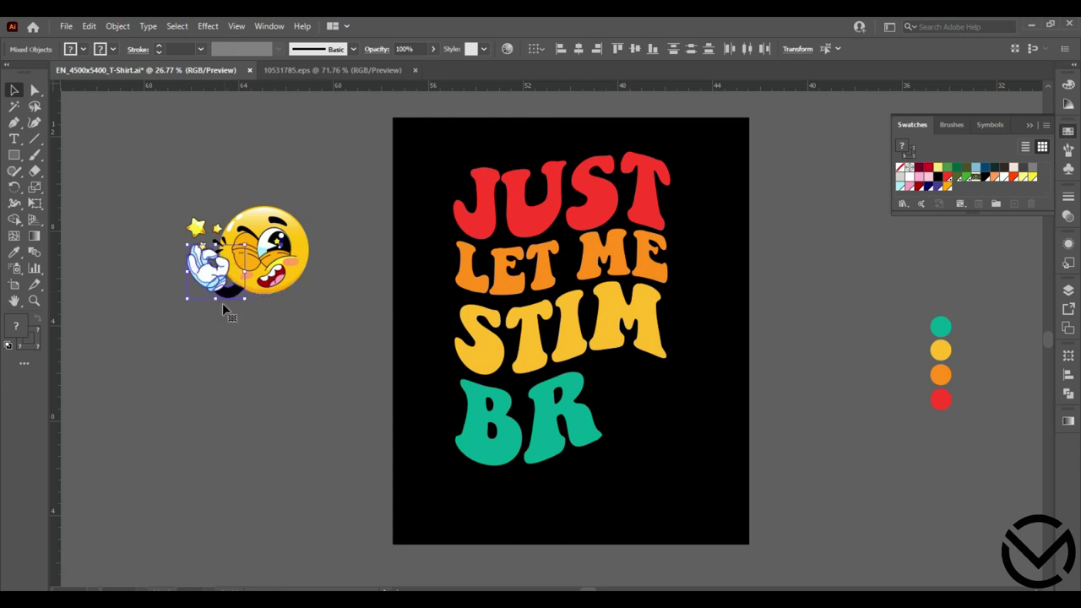
click(222, 322)
Step: Move the whole assembled winking emoji onto the artboard after BR, in place of the letter O
drag(332, 216, 197, 314)
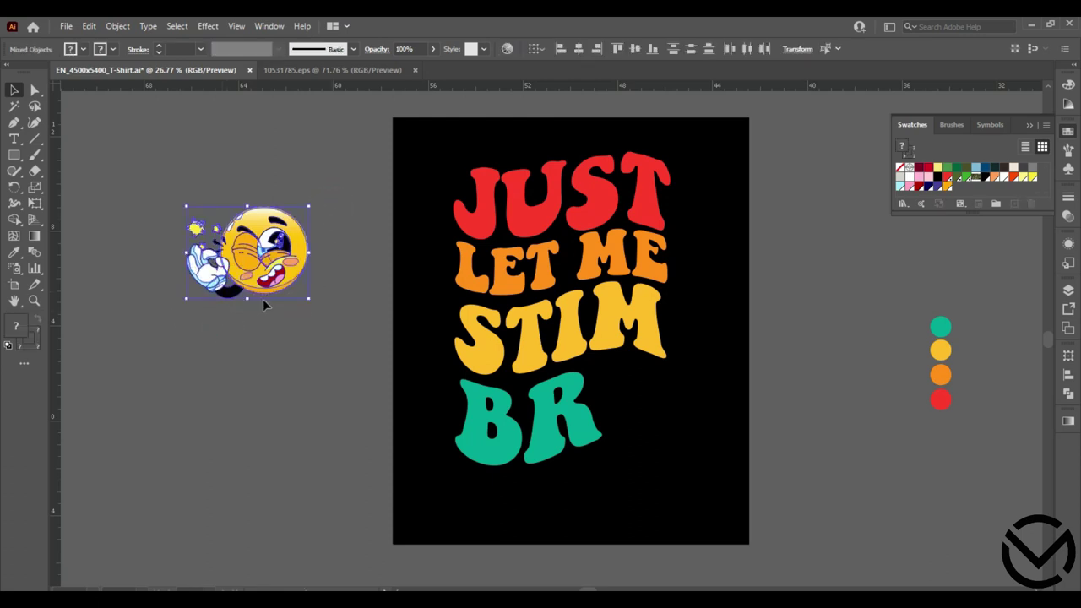
drag(281, 249, 654, 404)
click(801, 410)
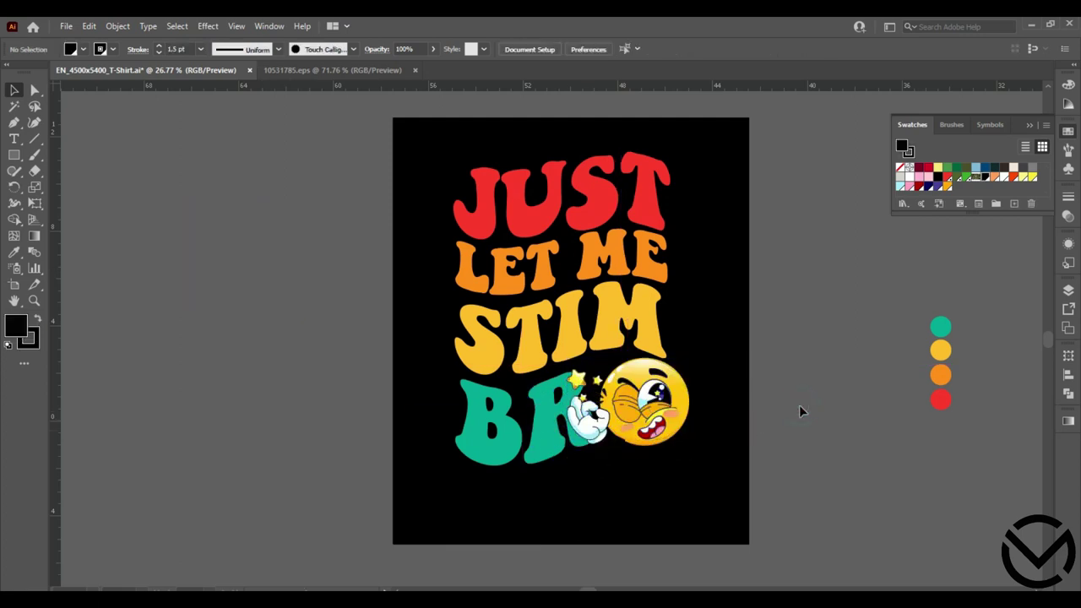
Step: Recolor the emoji's black arm with the Eyedropper, trying the teal of the B and the red of the T in JUST
click(612, 448)
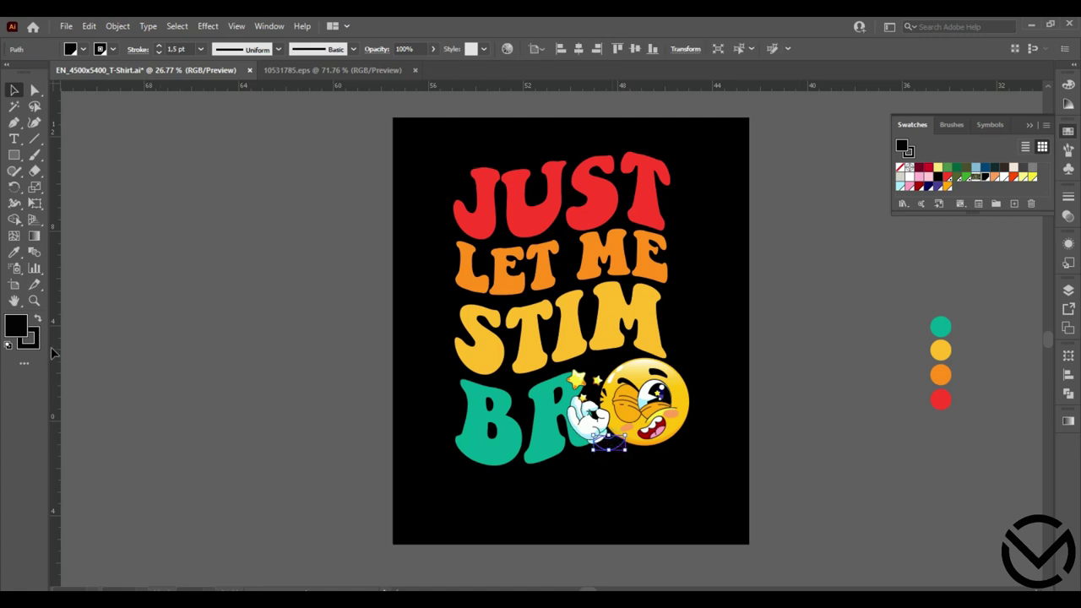
click(15, 251)
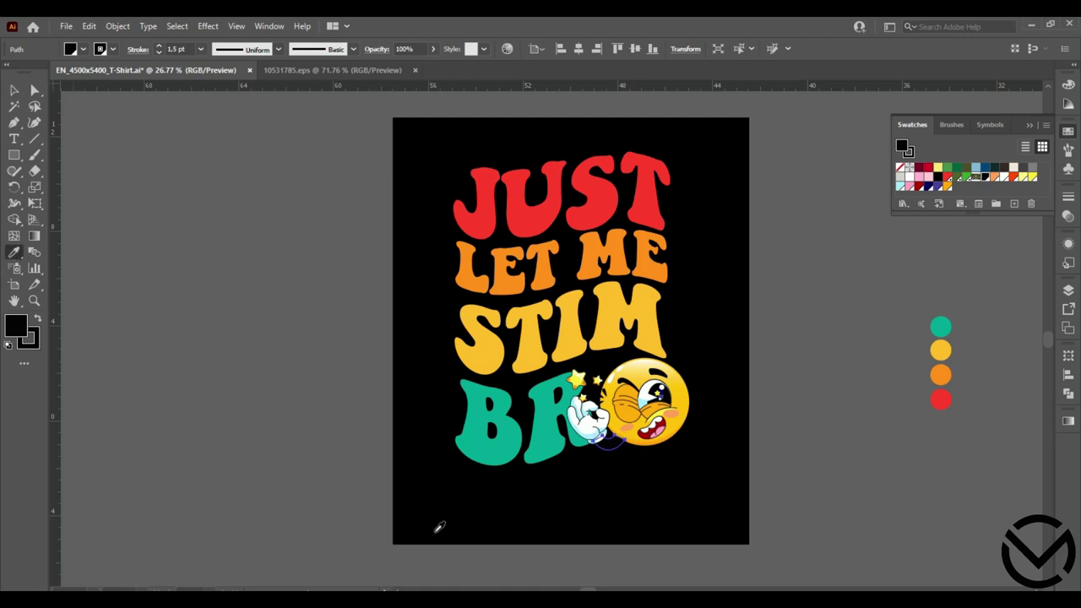
click(480, 444)
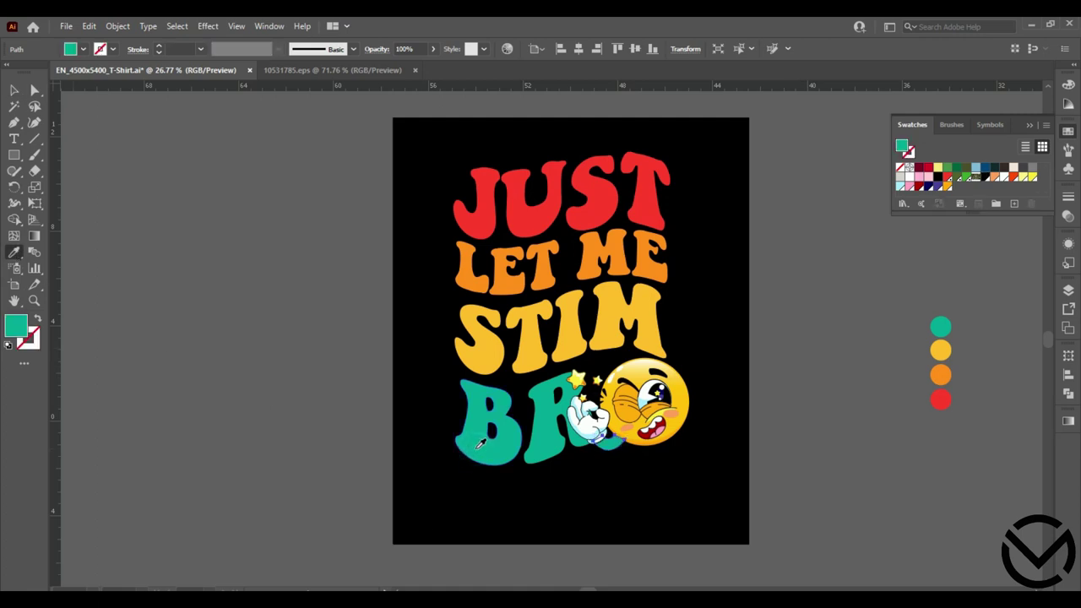
click(648, 204)
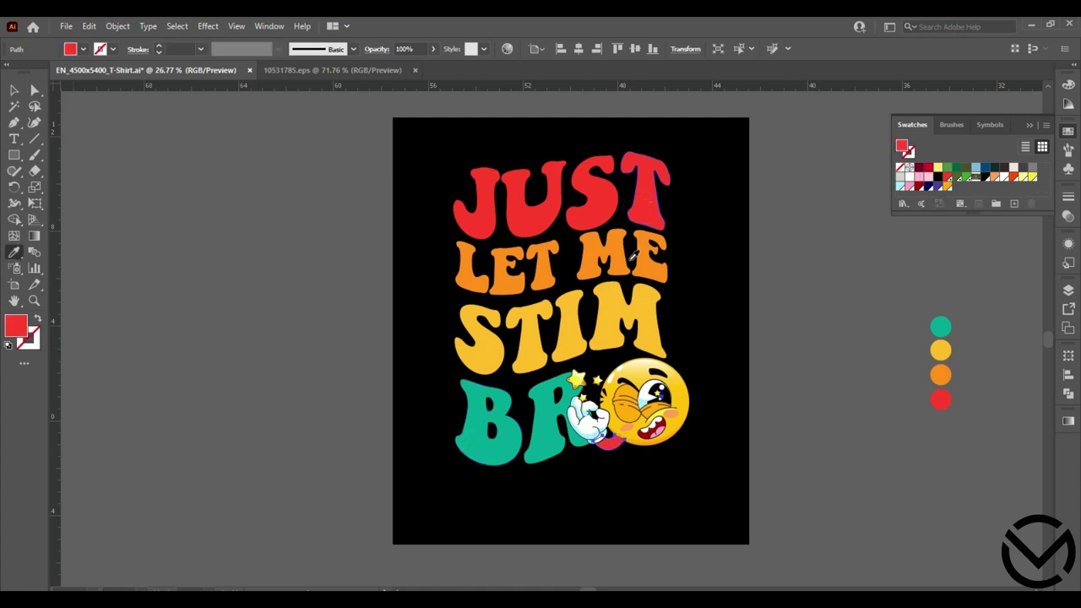
Step: Sample the text's orange and yellow onto the emoji's arm, ending with the teal of the R in BRO
click(619, 249)
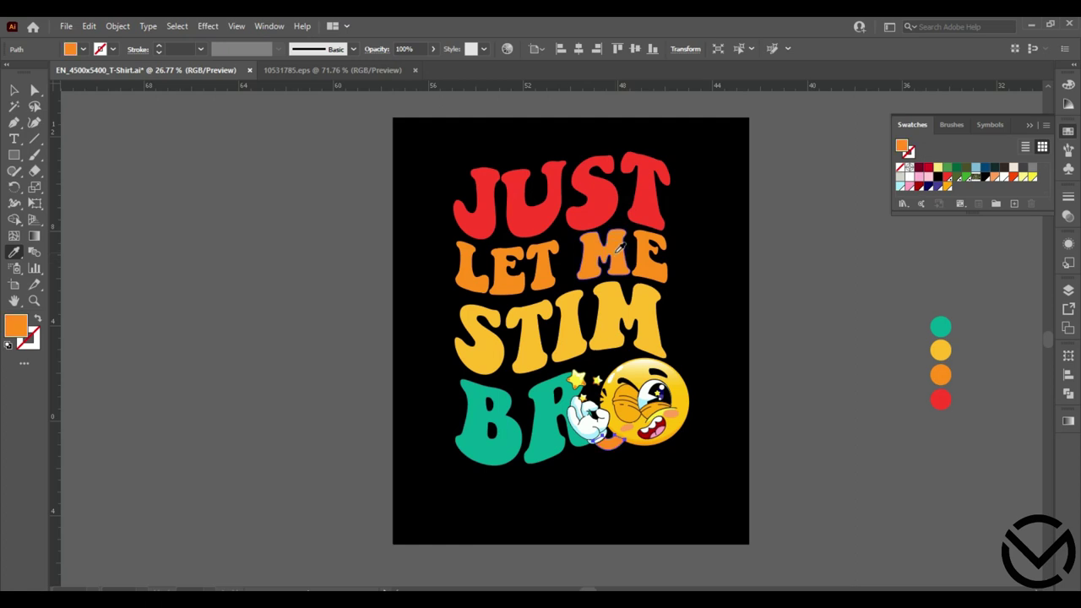
click(601, 308)
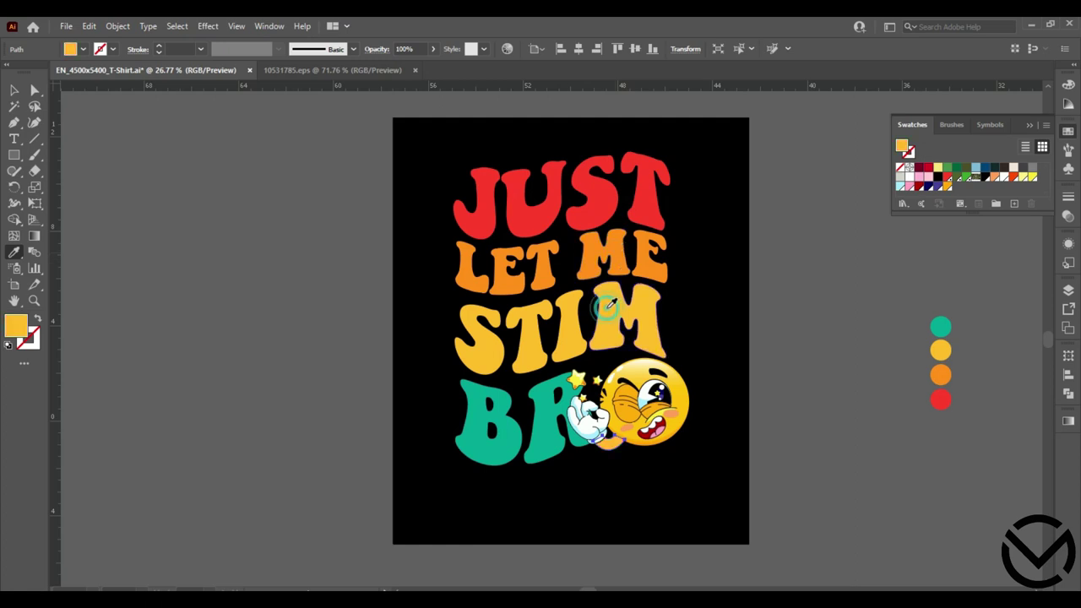
click(558, 433)
key(v)
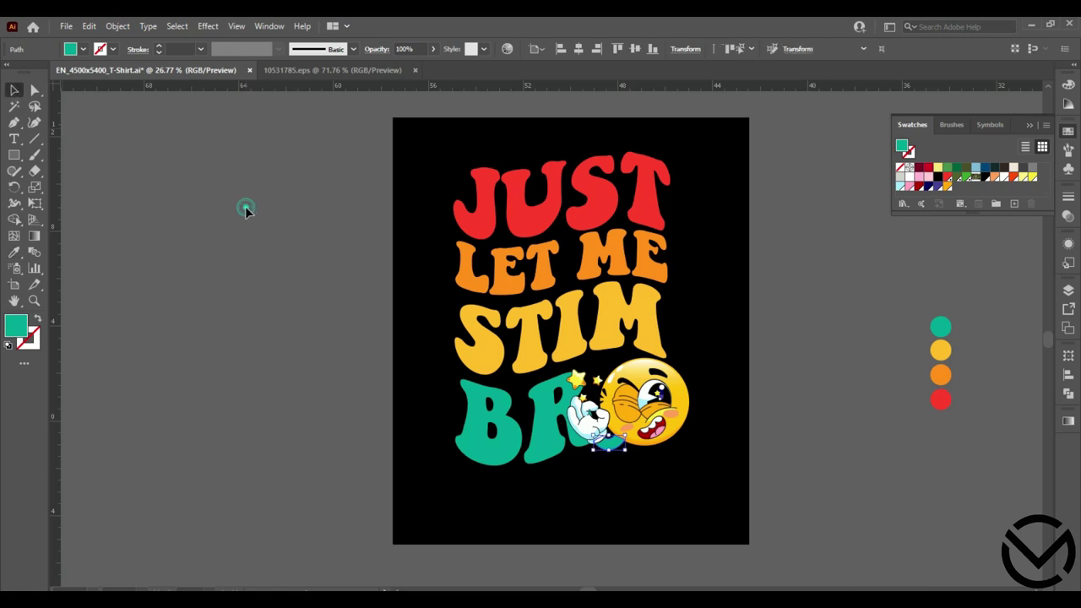
click(245, 209)
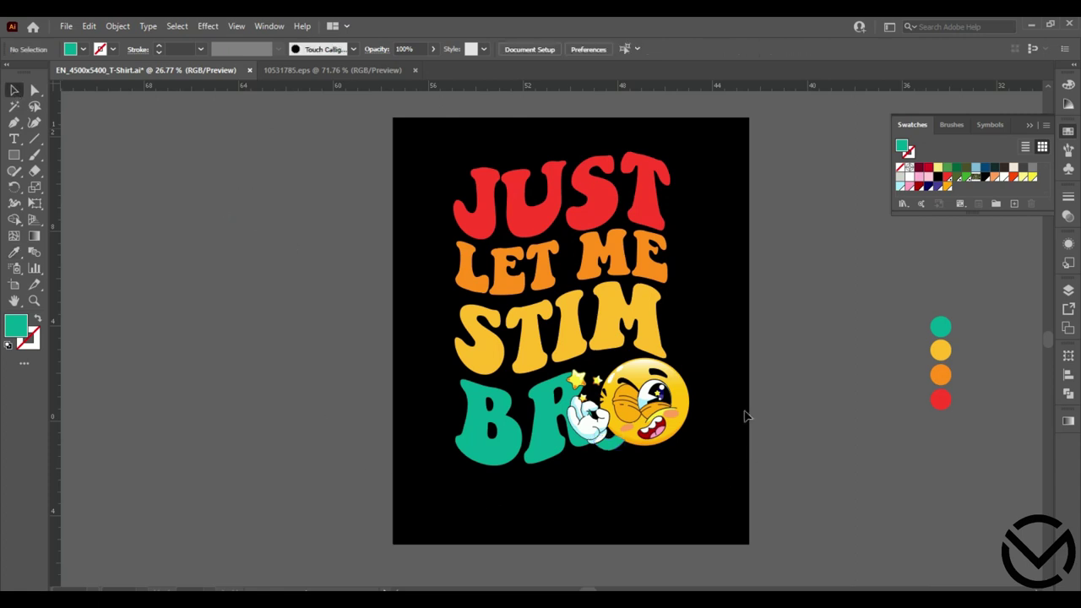
Step: Enlarge the JUST, LET ME and STIM lines proportionally to the emoji's outer edge and nudge them up above BRO
drag(691, 336, 456, 196)
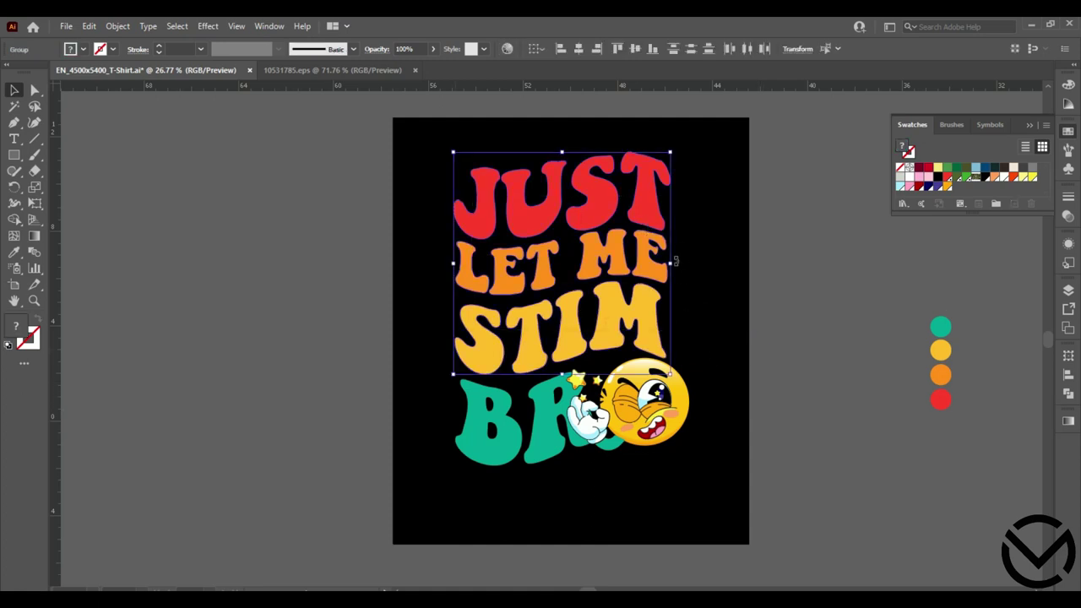
drag(673, 262, 694, 262)
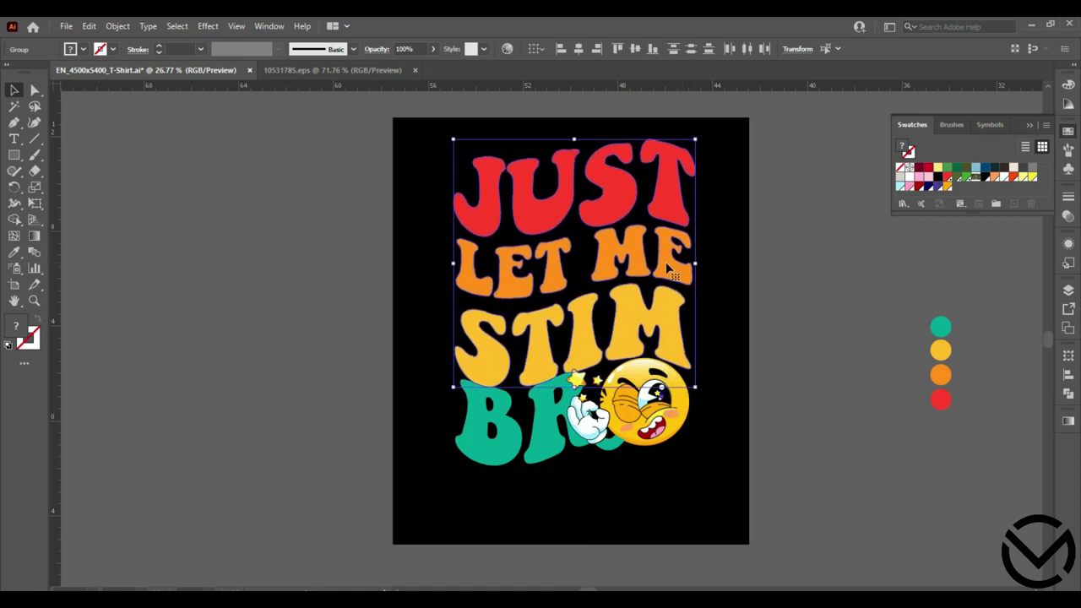
key(Up)
key(Up)
key(Up)
key(Up)
key(Up)
key(Up)
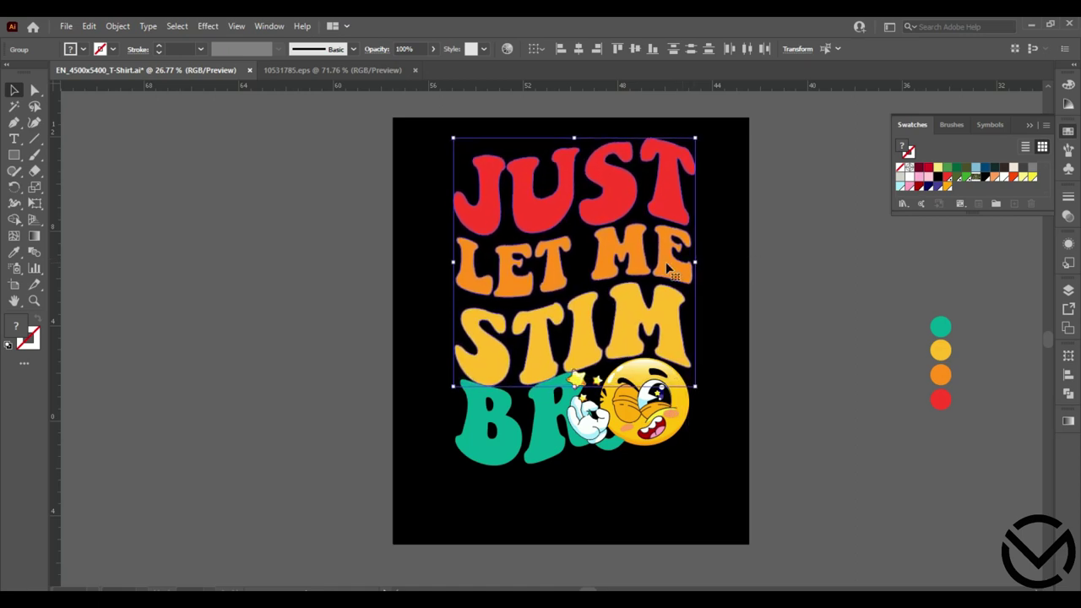
key(Up)
key(Up)
key(Up)
key(Up)
key(Up)
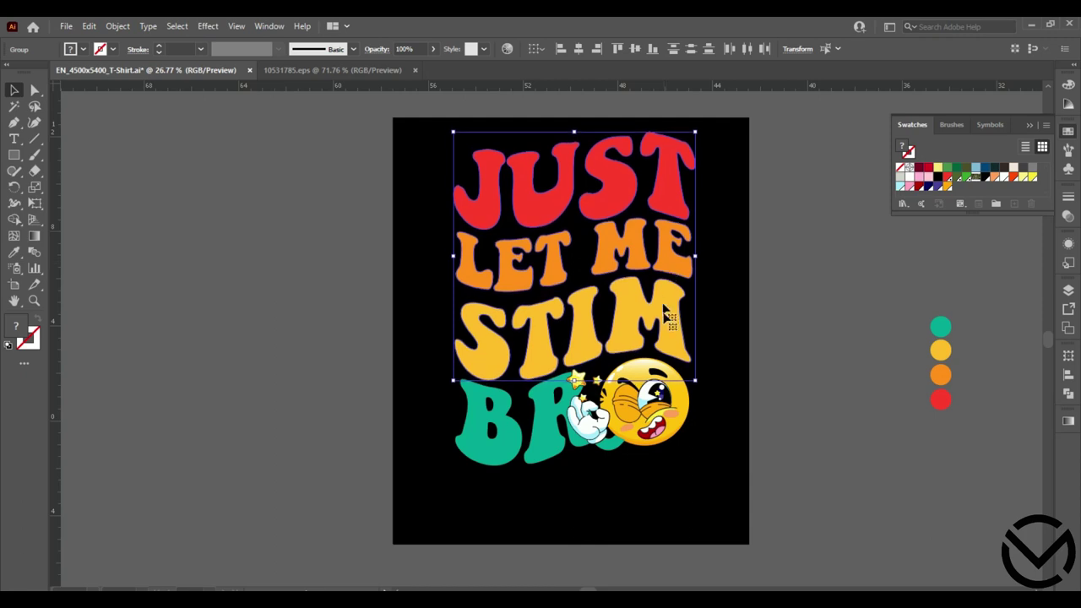
click(729, 372)
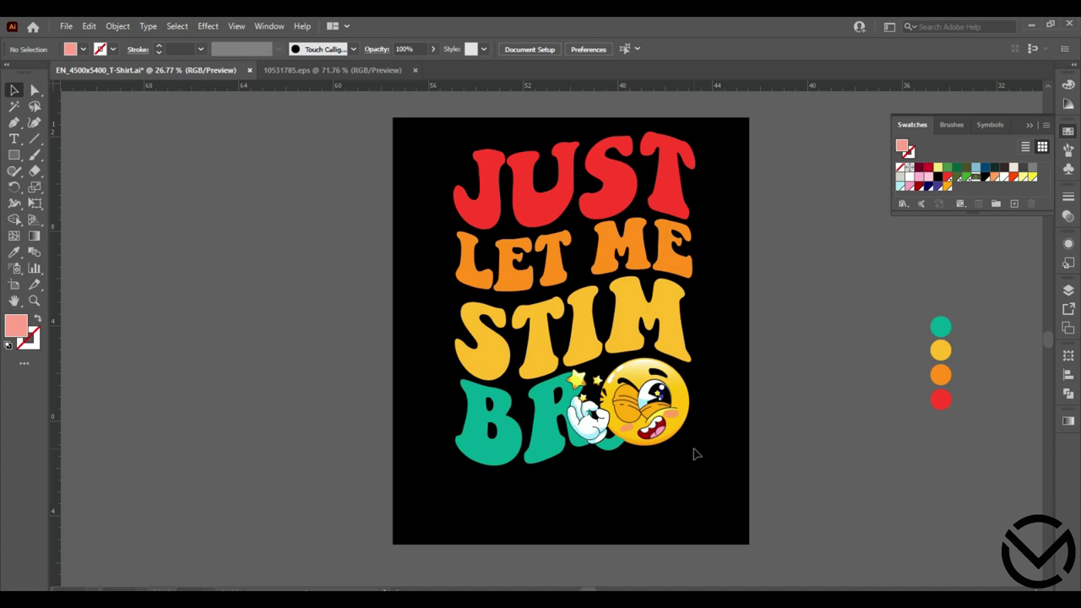
Step: Duplicate the large yellow star beside the emoji's hand and place the copy between LET and ME
click(577, 380)
drag(577, 380, 583, 261)
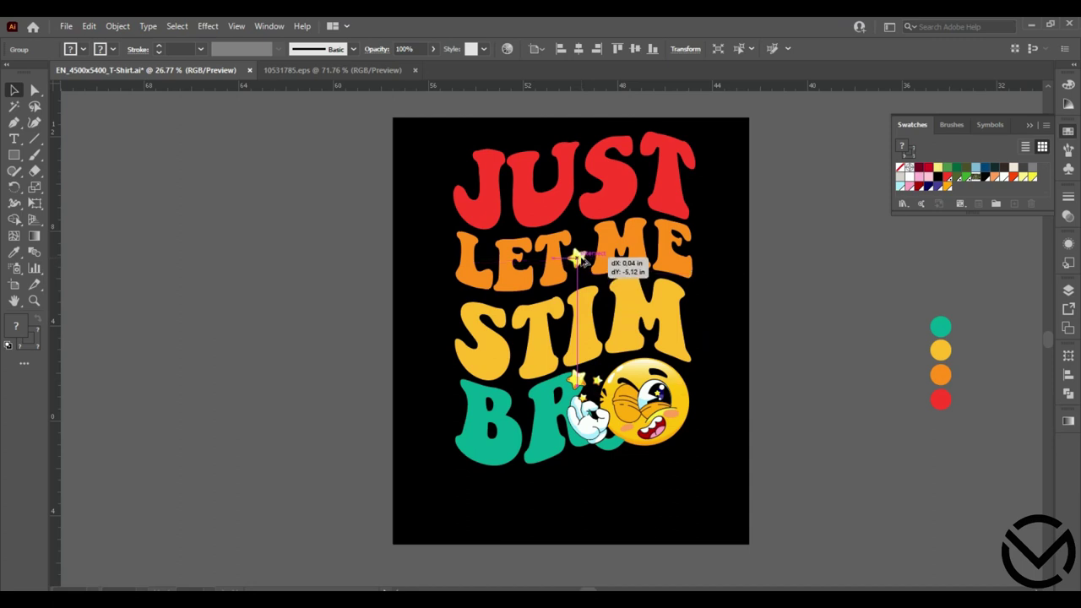
drag(582, 261, 583, 260)
click(704, 270)
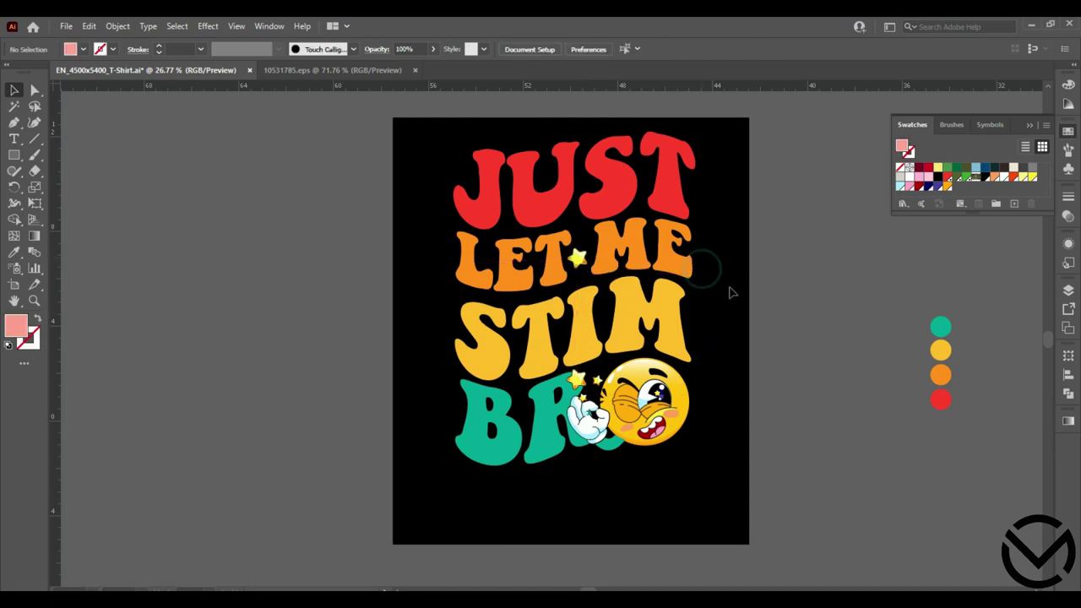
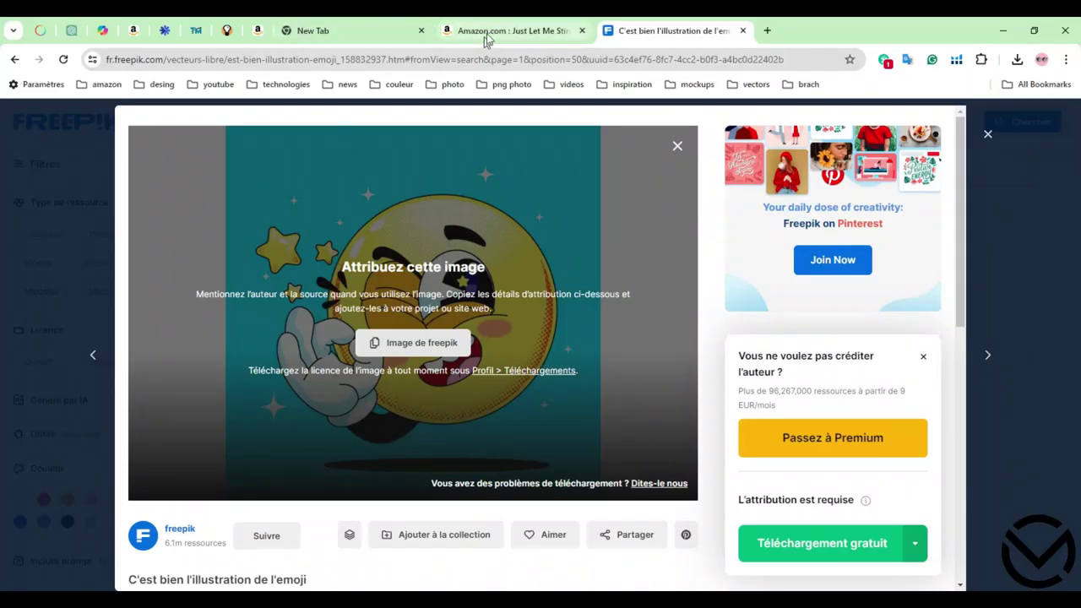
Step: Switch to the browser, close the emoji image details and search Freepik for "eclaire"
click(987, 136)
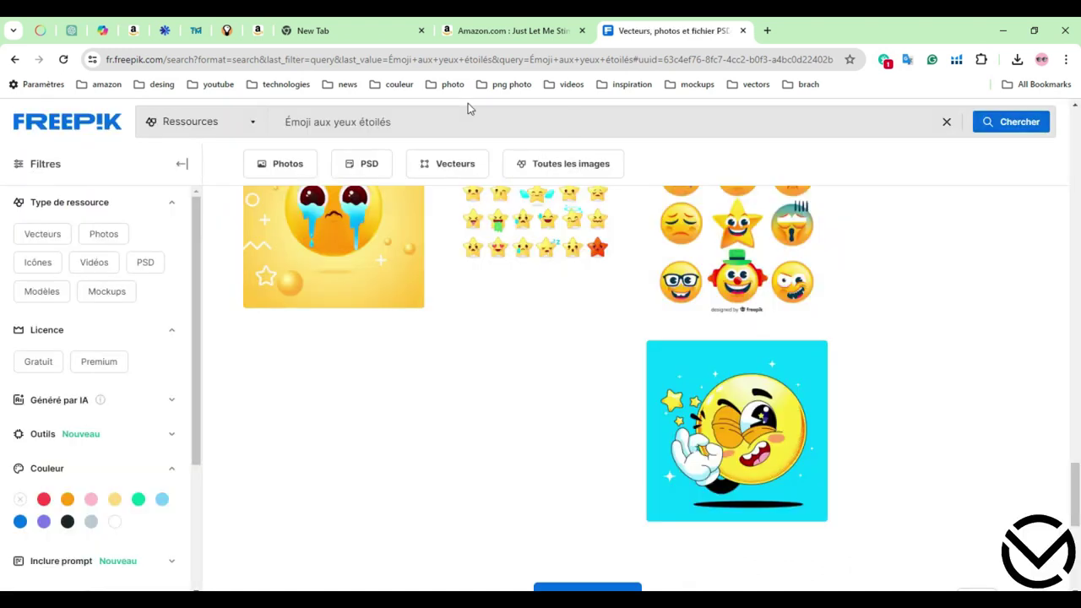
click(361, 125)
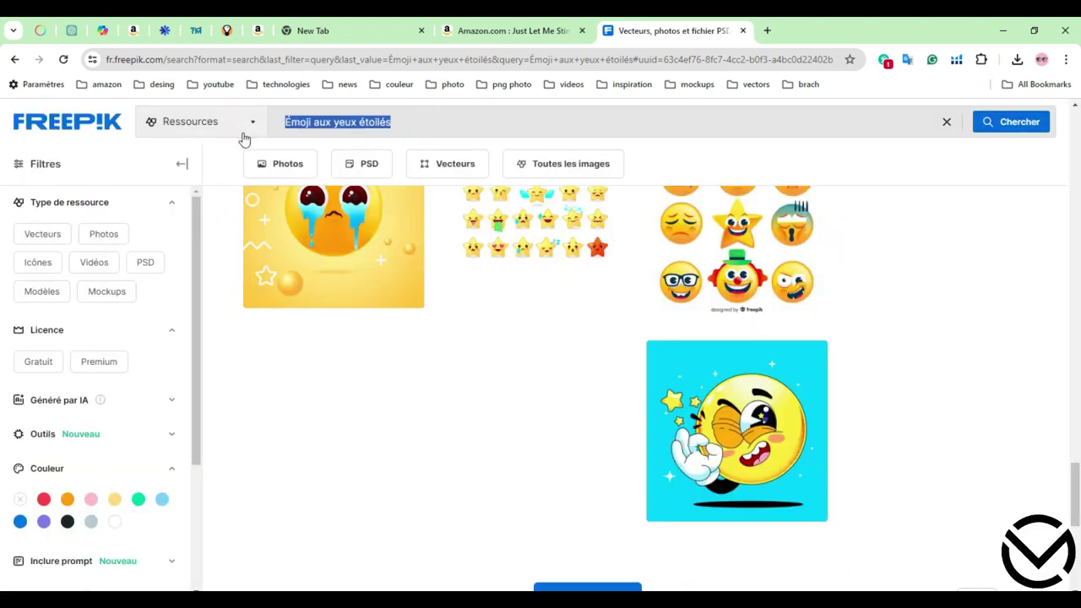
text(eclaire)
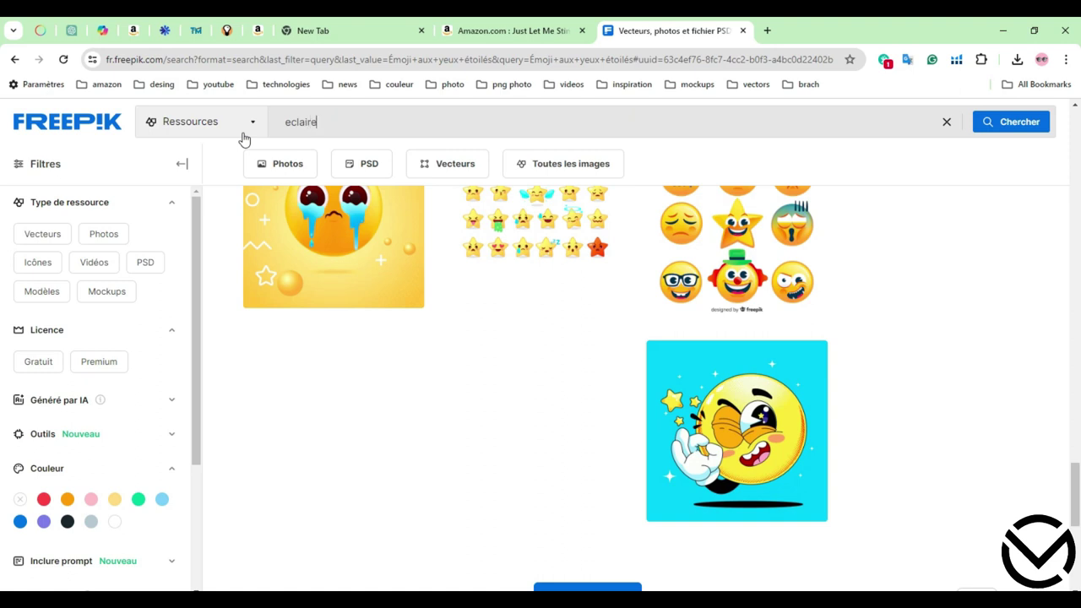
key(Return)
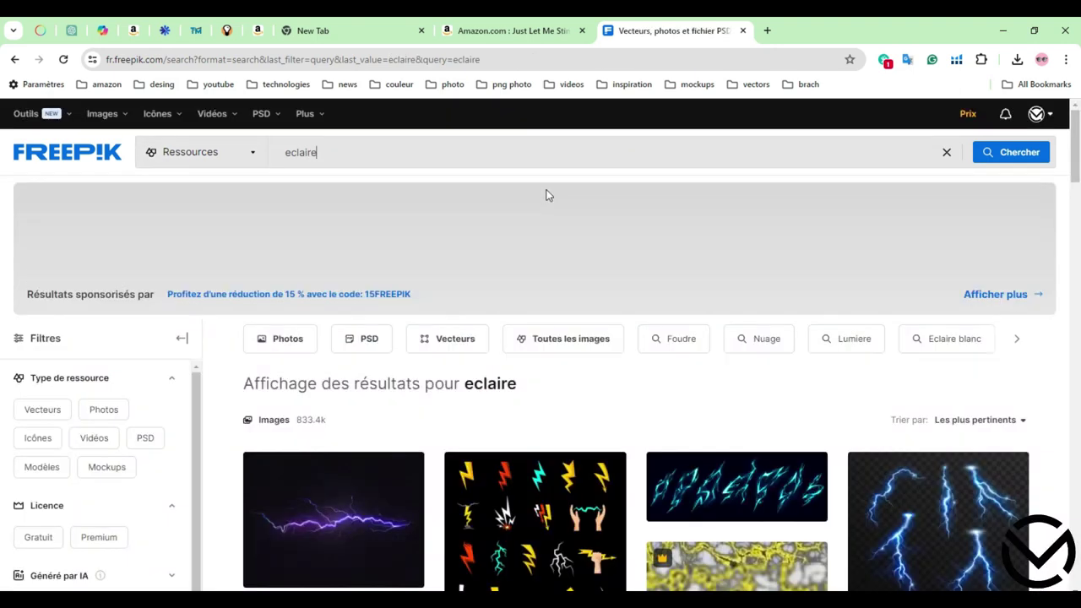
Step: Open the lightning icon set on a black background and download it for free
scroll(617, 271, down, 3)
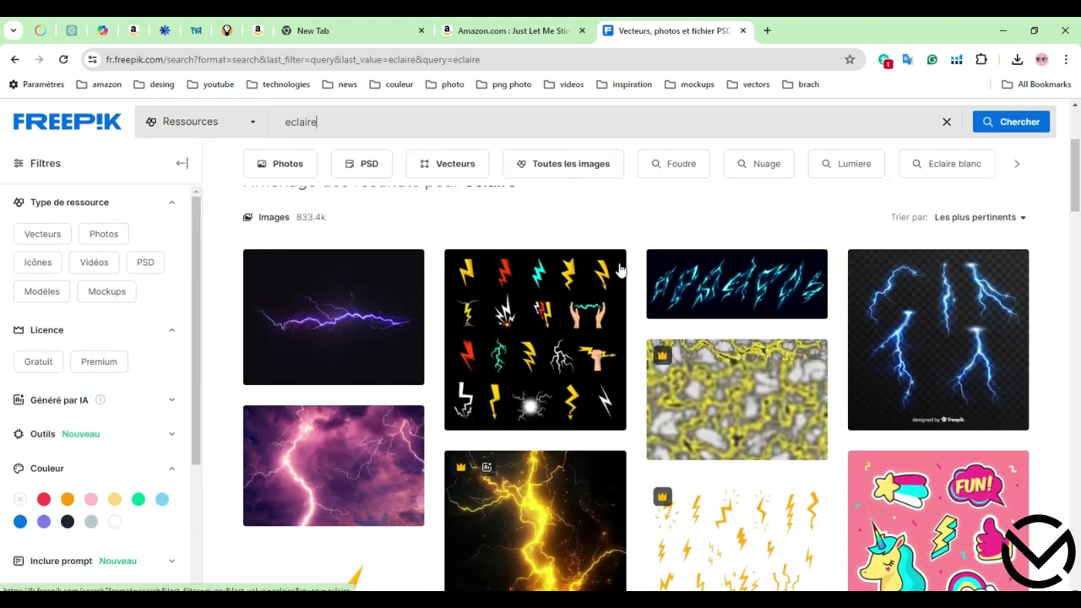
click(548, 321)
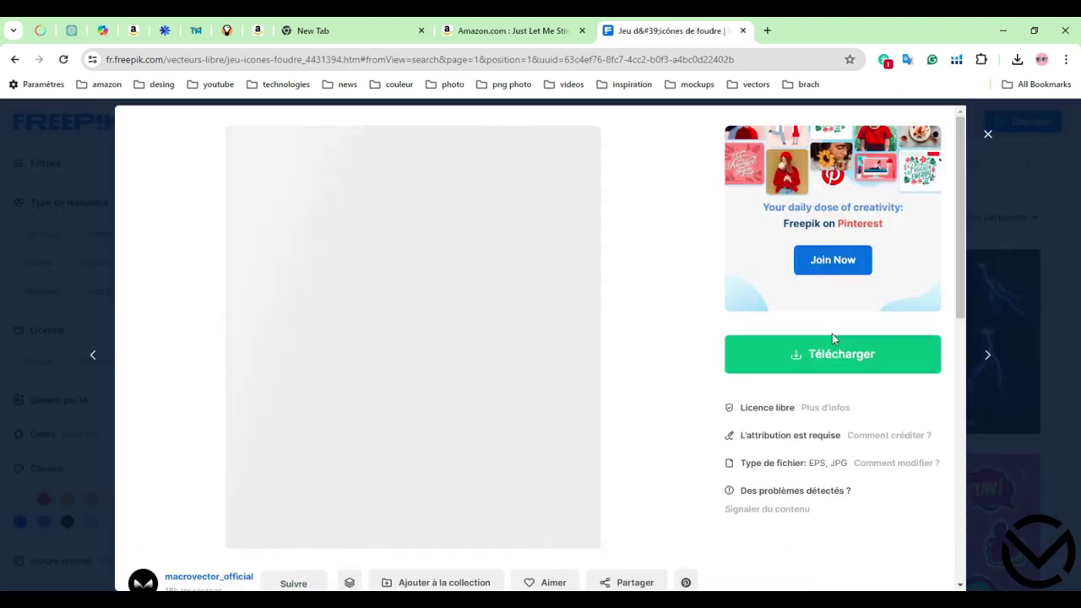
click(829, 358)
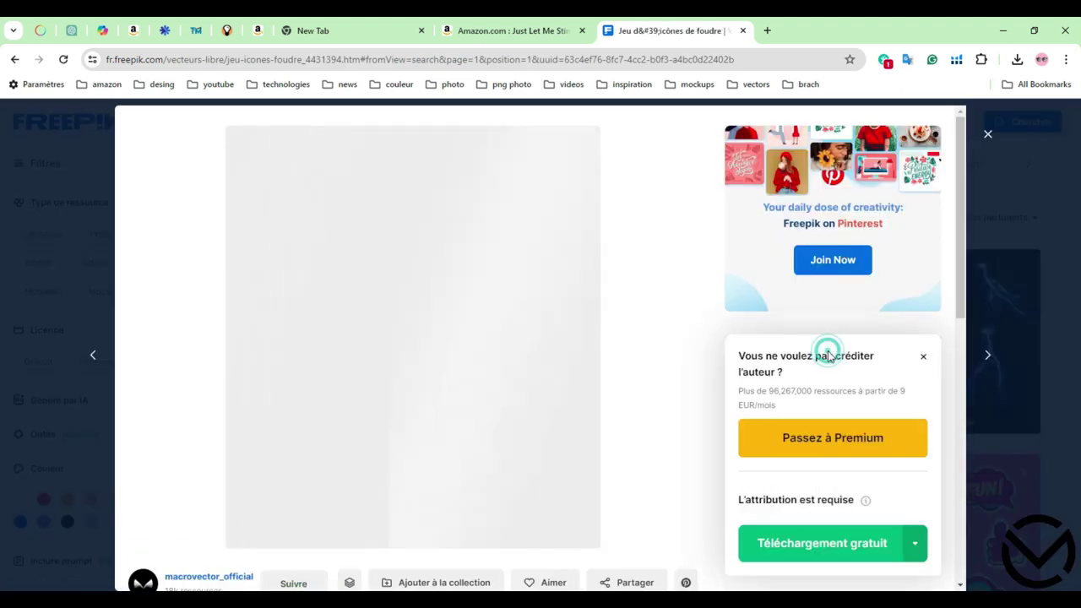
click(825, 543)
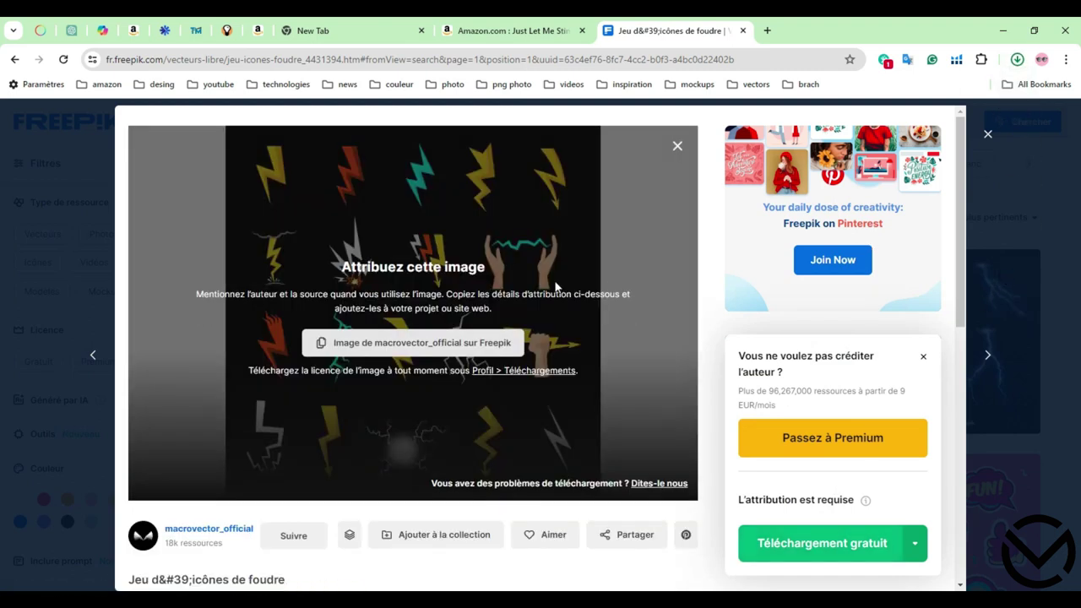
Step: Open the lightning EPS from the downloaded archive in Illustrator and close the 10531785.eps document
click(885, 91)
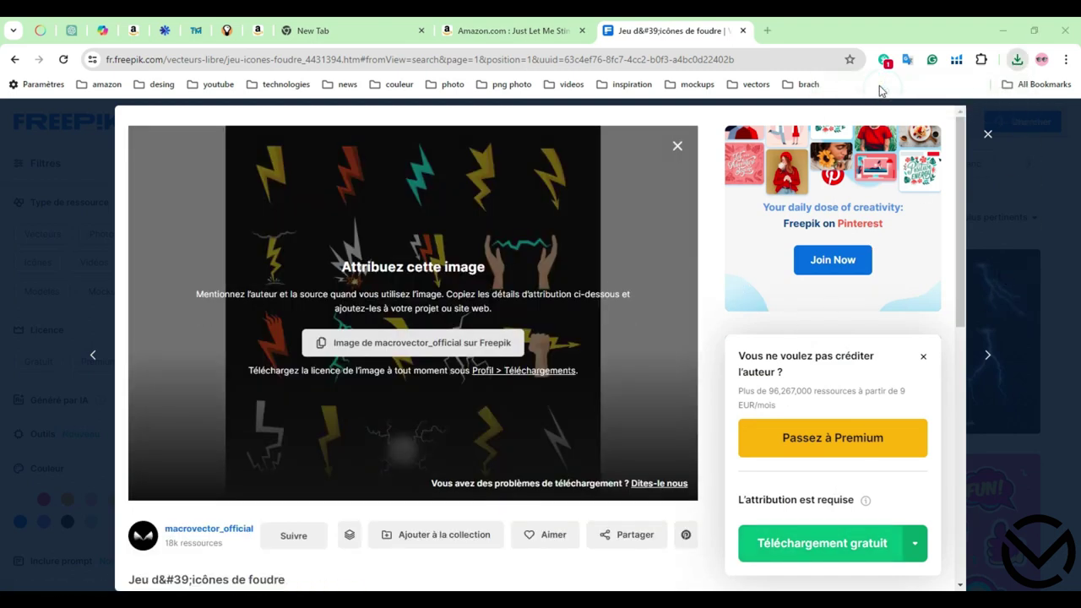
double_click(374, 342)
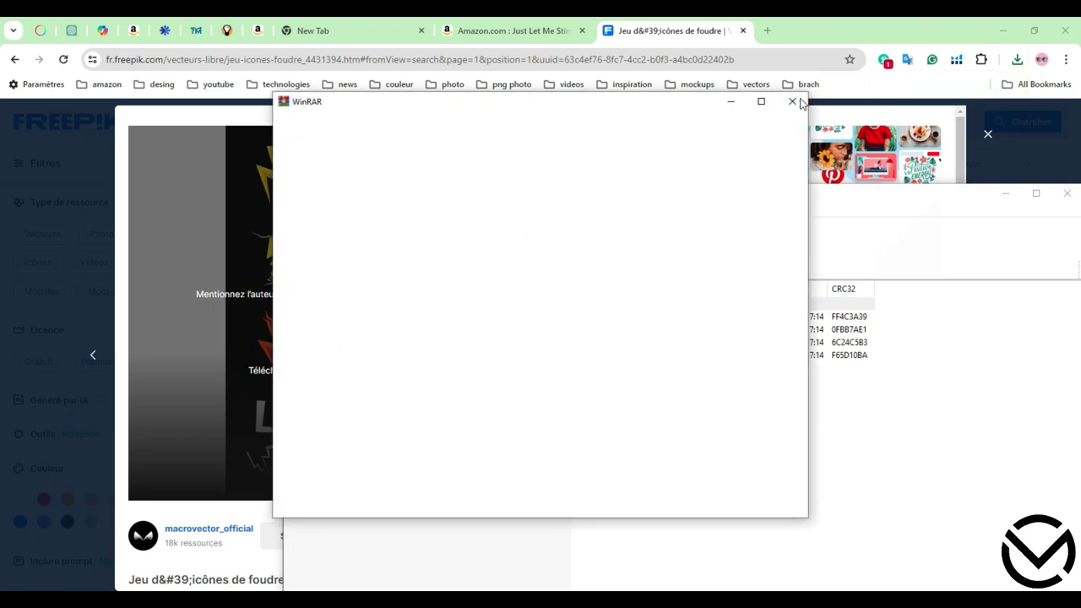
drag(314, 317, 852, 233)
drag(929, 194, 815, 89)
drag(211, 188, 398, 590)
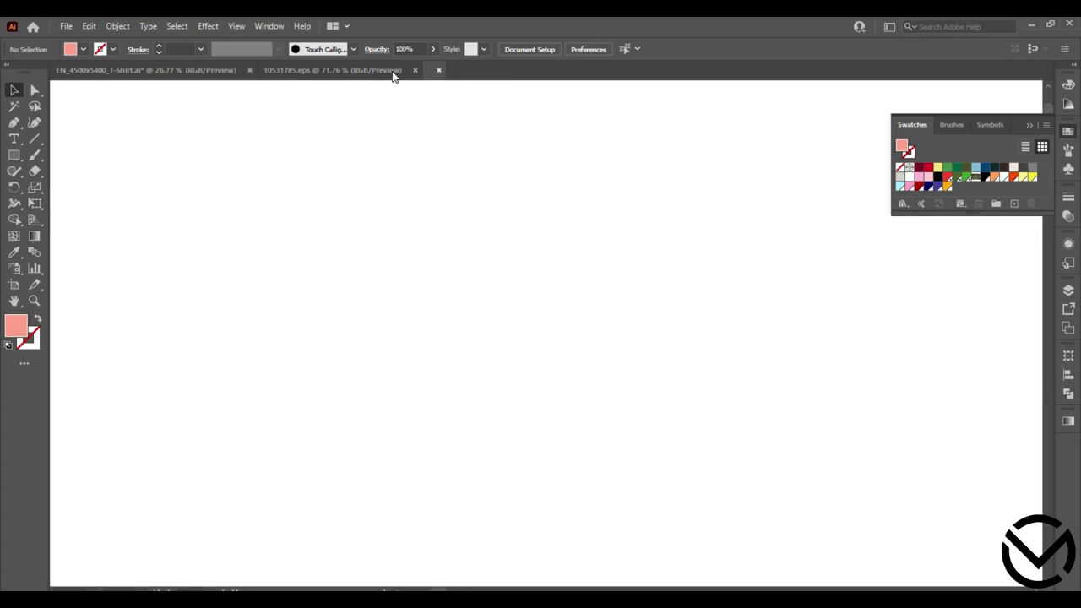
click(393, 71)
click(415, 70)
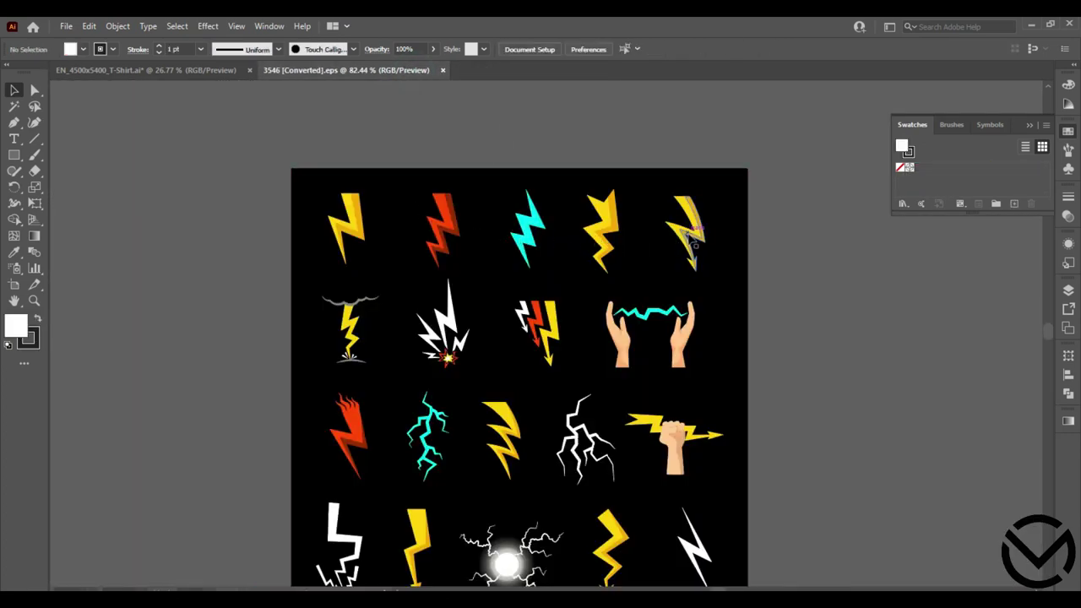
Step: Copy the first yellow lightning bolt into the T-shirt document and place it between the B and R of BRO
drag(360, 212, 403, 277)
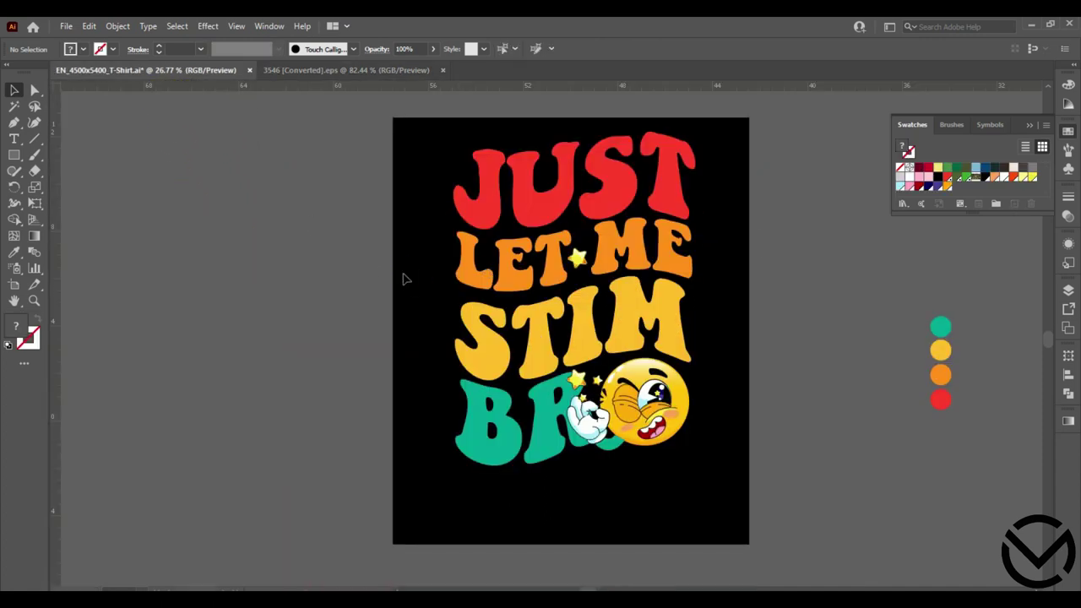
click(350, 293)
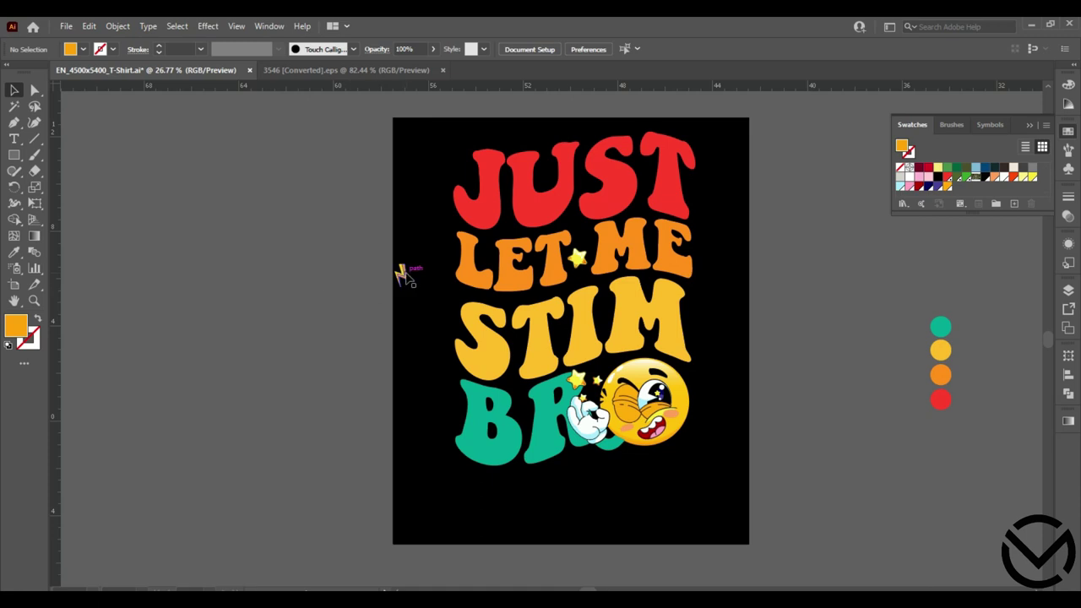
drag(404, 276, 519, 391)
click(310, 357)
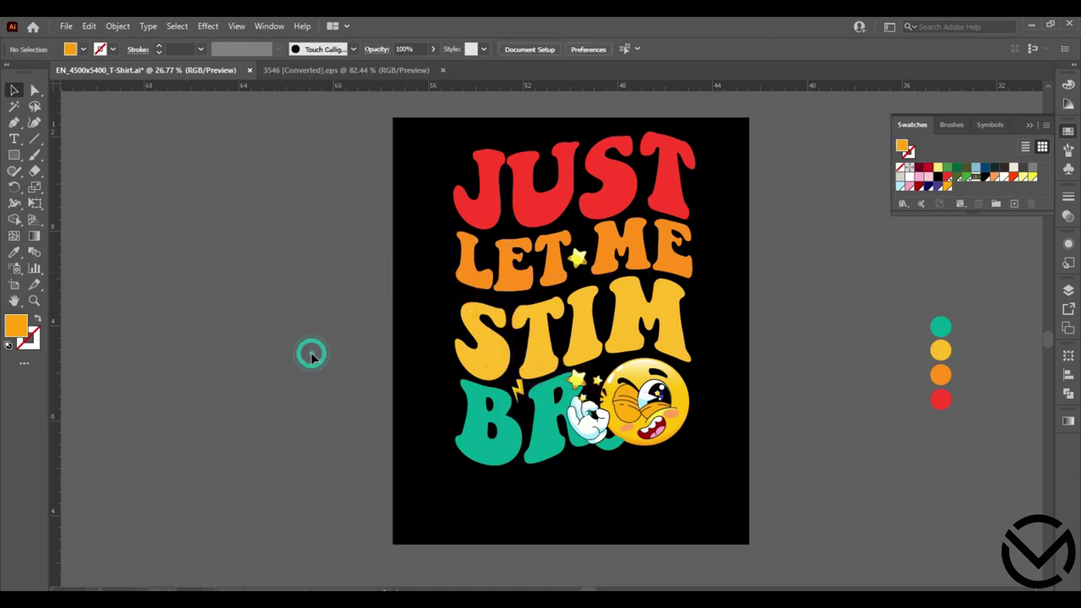
Step: Review the lightning icons, the T-shirt document and the reference "Just Let Me Stim Bro" shirts on Amazon
click(345, 70)
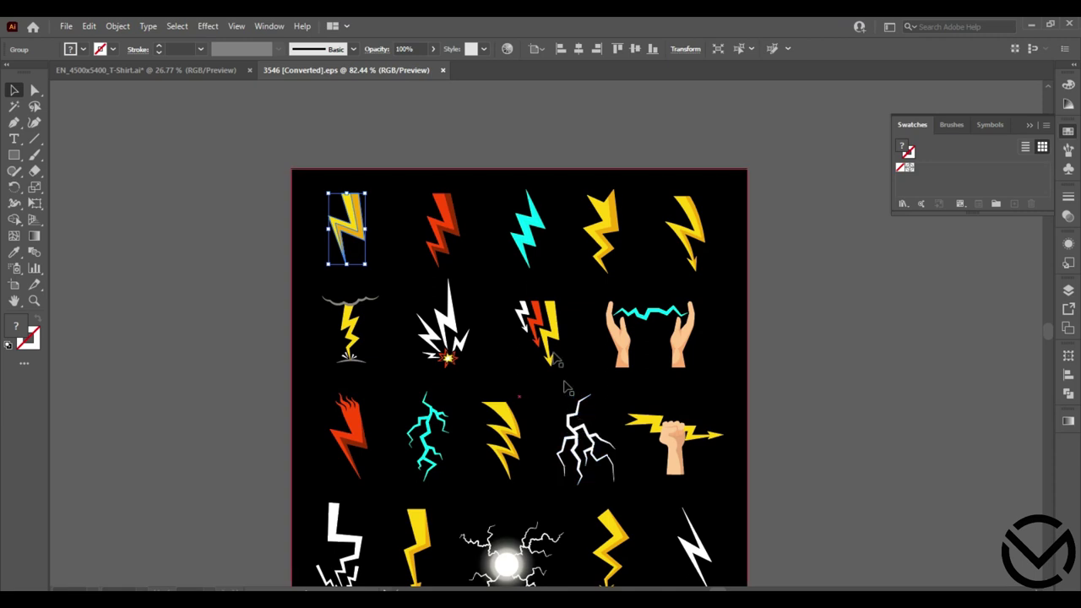
click(214, 72)
drag(627, 236, 577, 226)
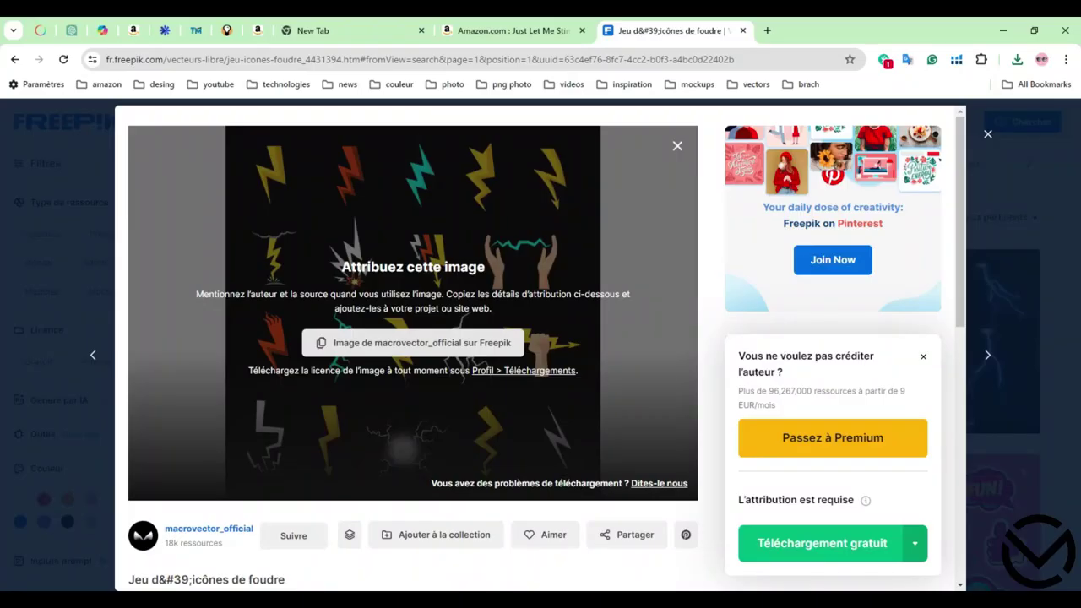
click(507, 35)
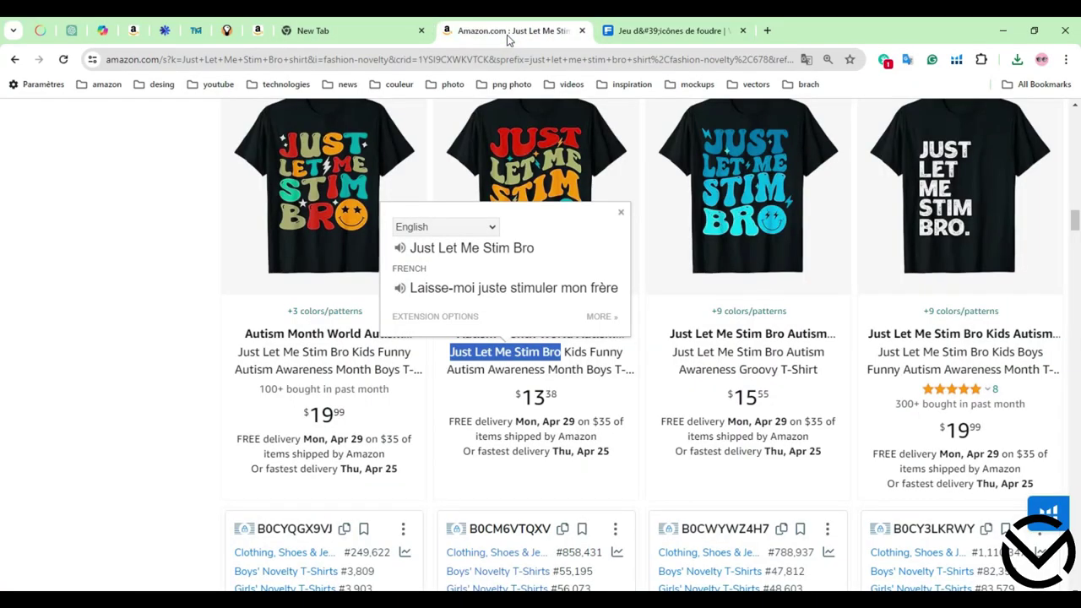
click(629, 32)
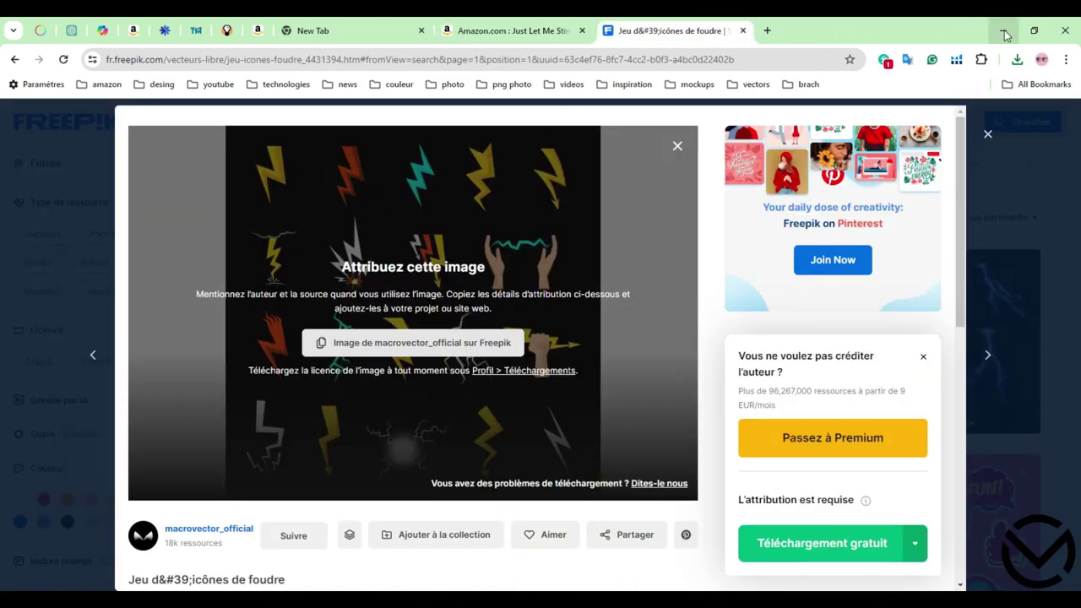
Step: Close the lightning set details on Freepik and search for "stare"
click(987, 133)
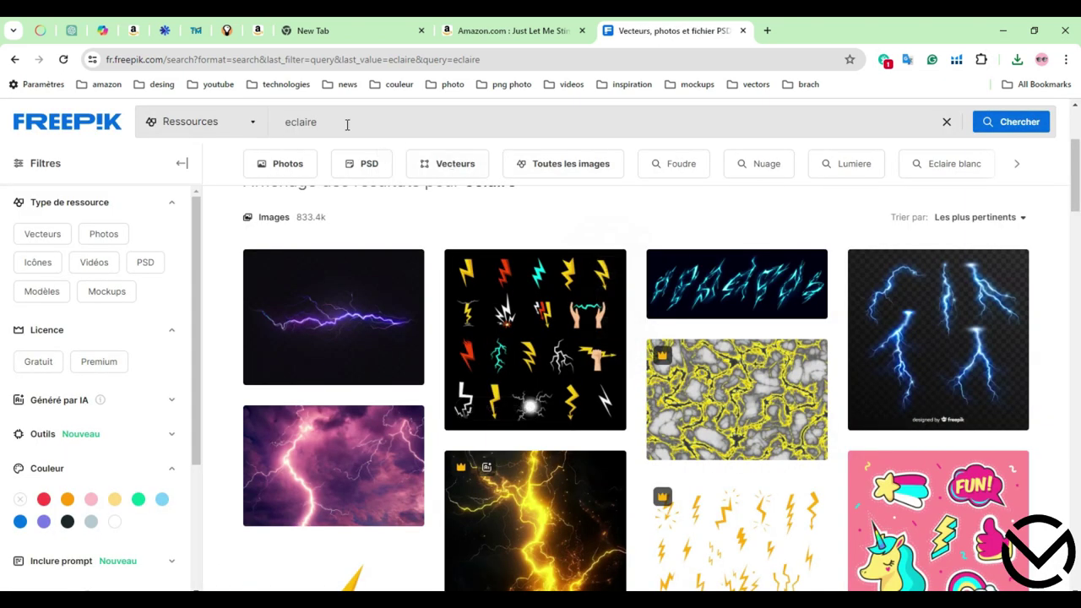
click(345, 123)
text(s)
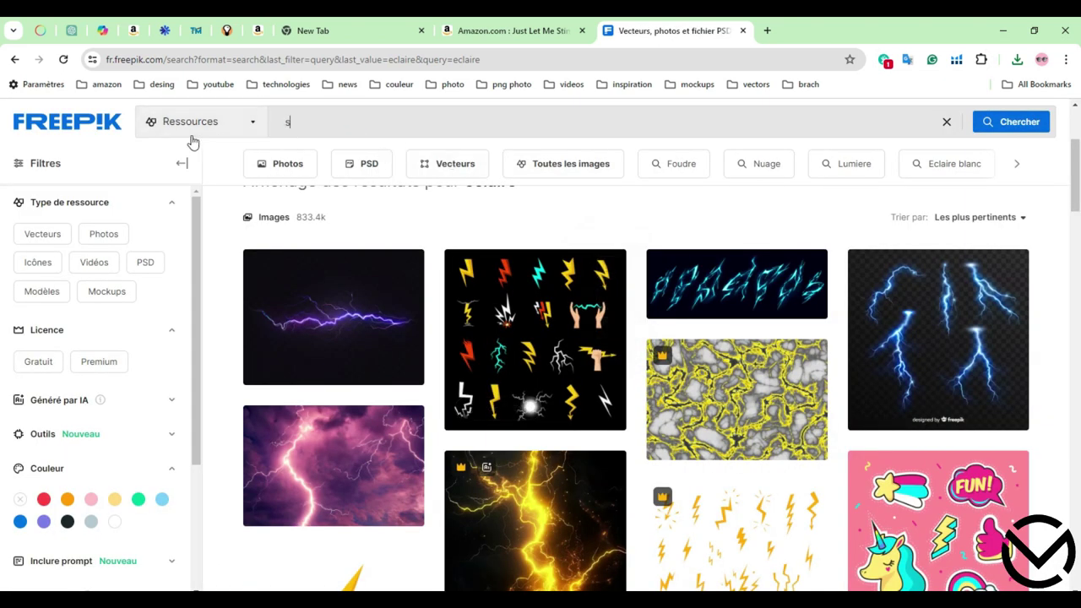
text(tare)
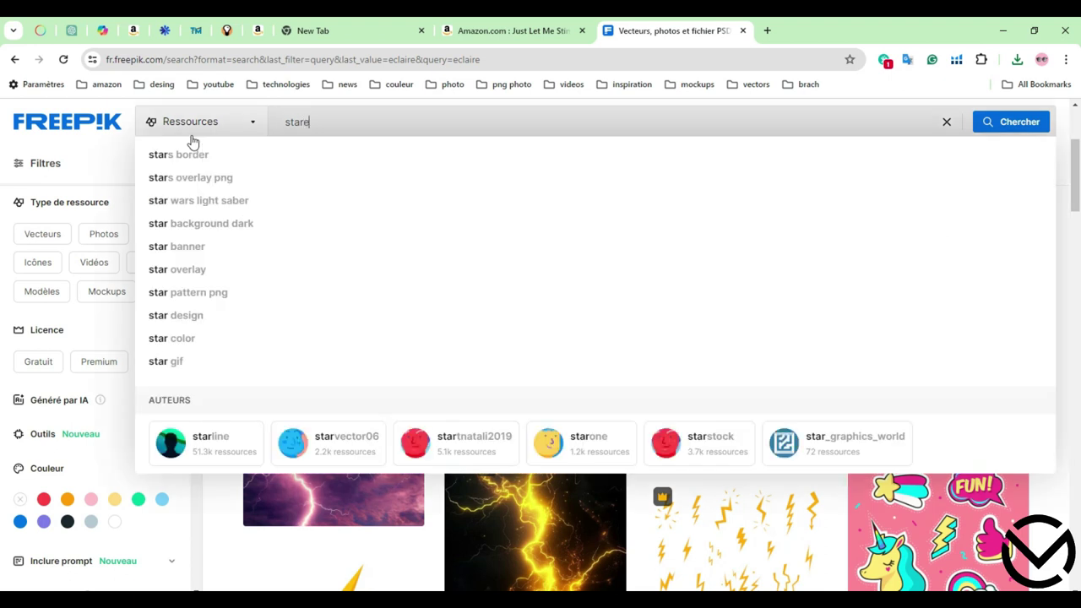
key(Return)
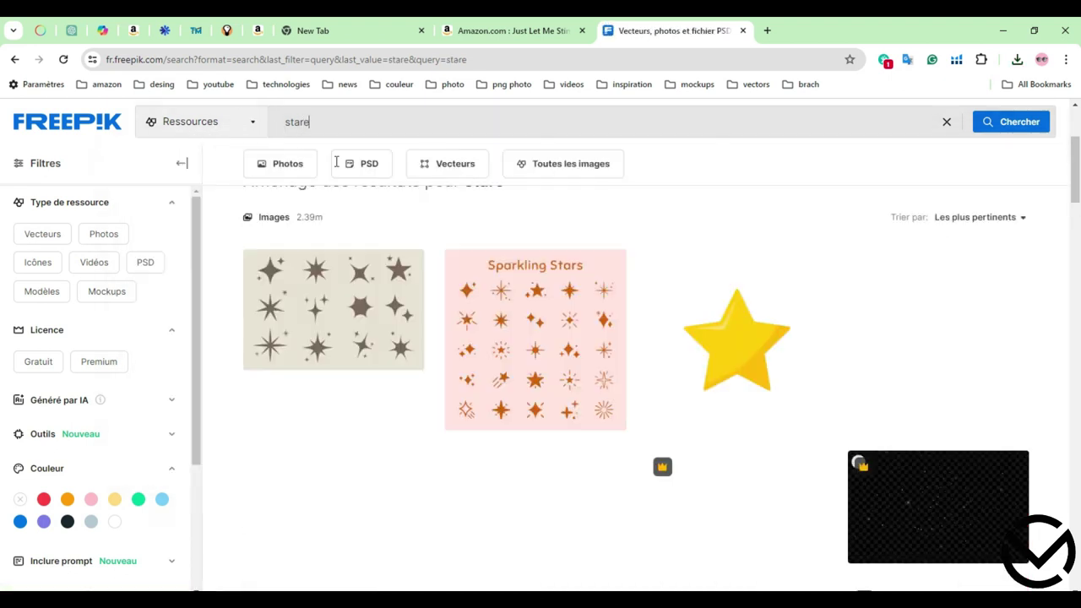
Step: Open the yellow brush-stroke sparkle stars set from the search results and download it for free
scroll(489, 275, up, 2)
scroll(509, 296, down, 5)
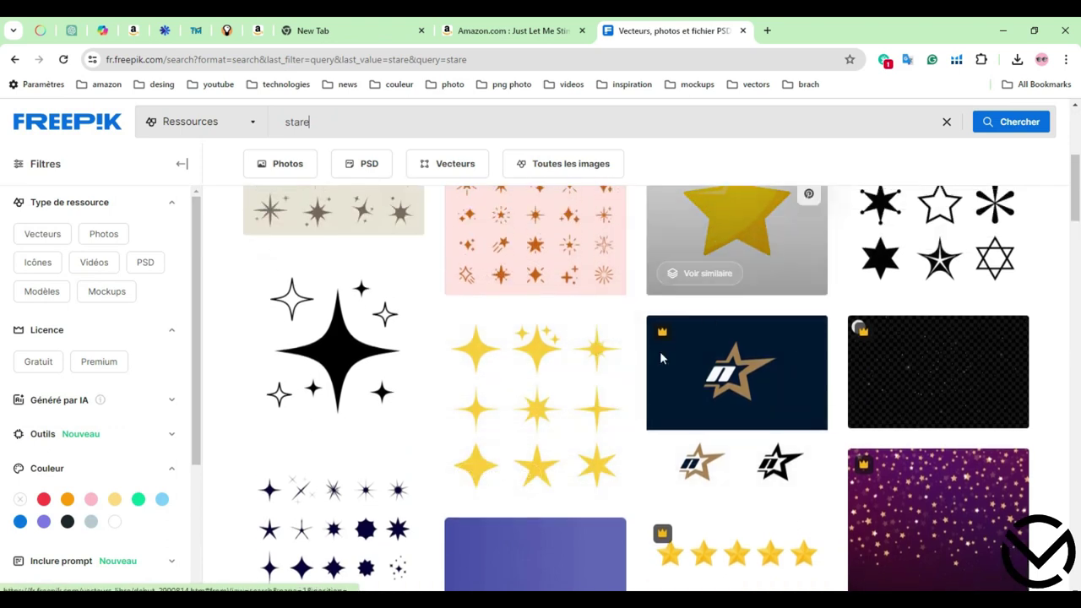
click(531, 402)
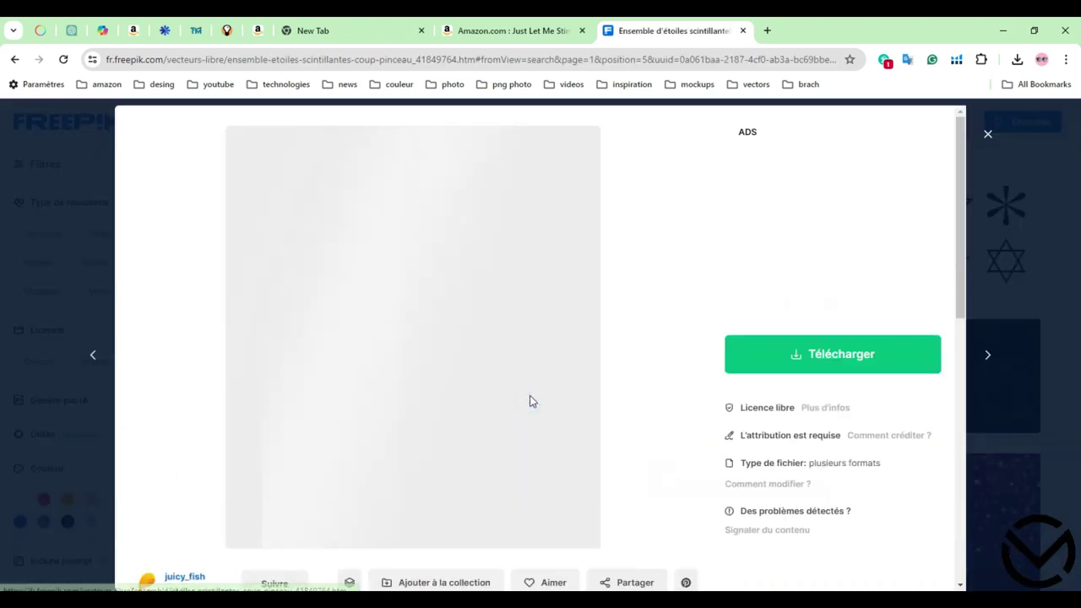
click(832, 545)
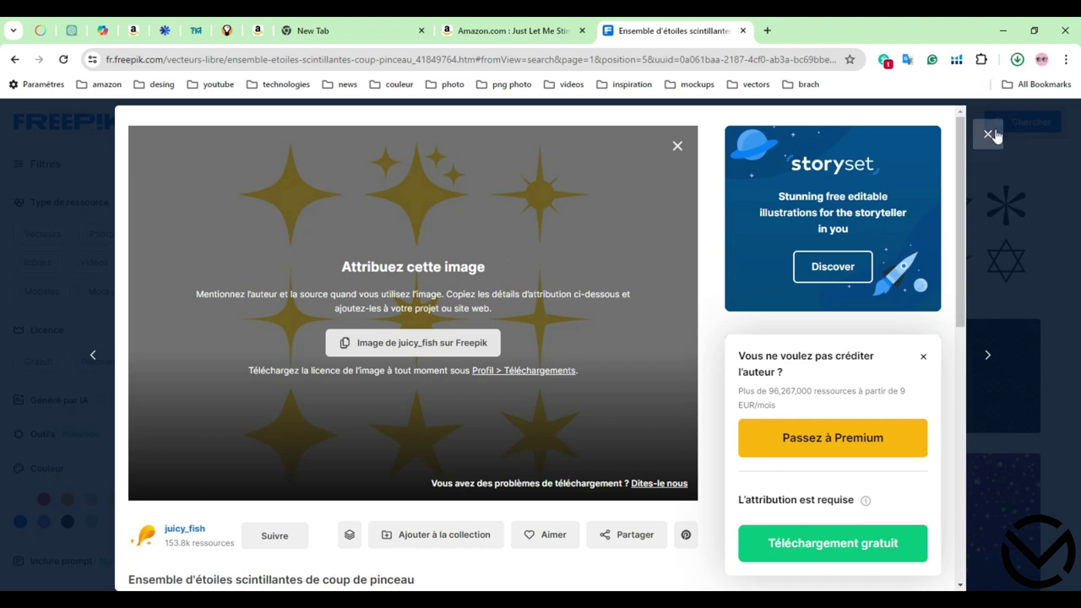
Step: Open the downloaded brush-stroke-sparkle-stars-set.zip and load sparkle_stars_set_flat_style.eps into Illustrator
click(908, 94)
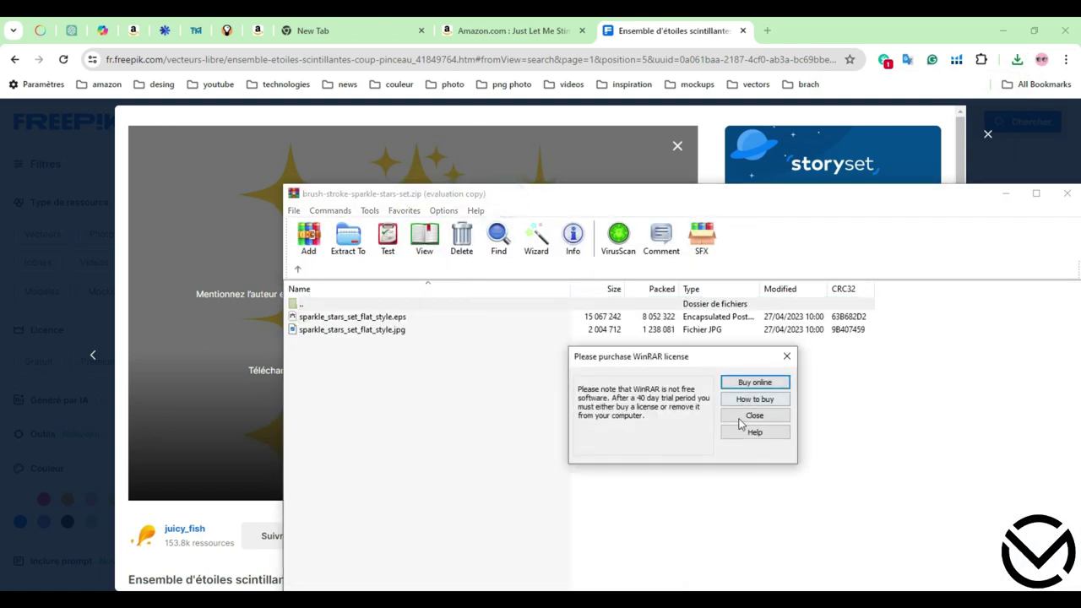
click(743, 416)
drag(485, 194, 473, 82)
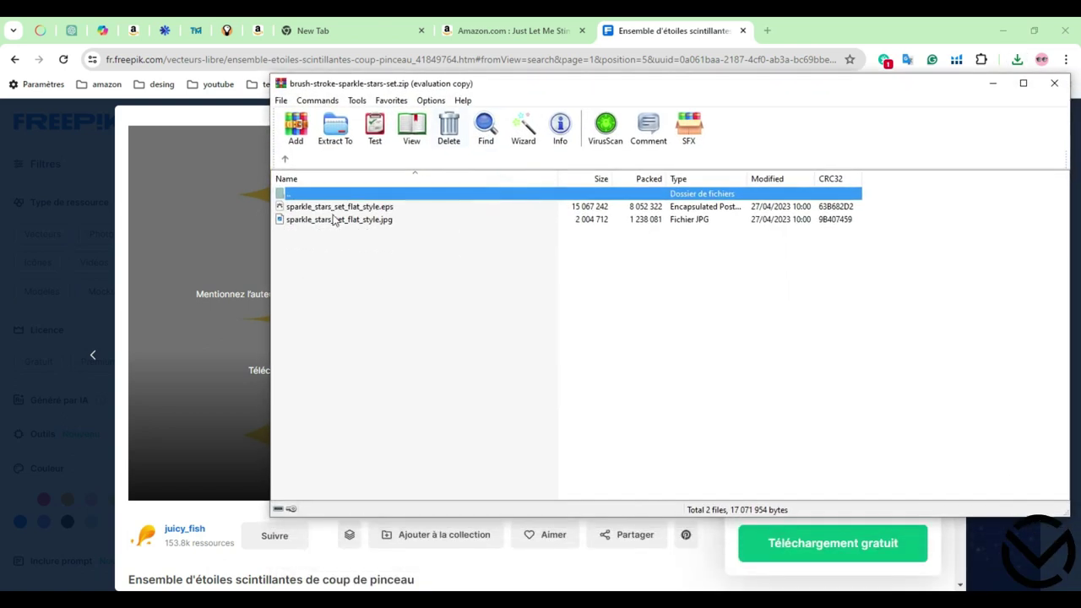
drag(340, 207, 392, 538)
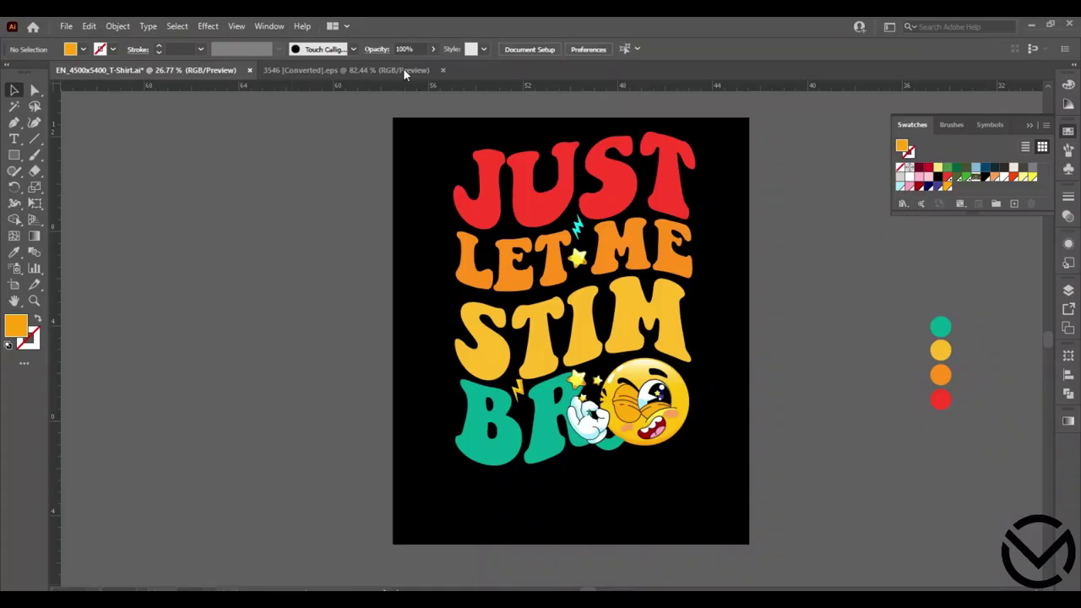
drag(403, 68, 403, 67)
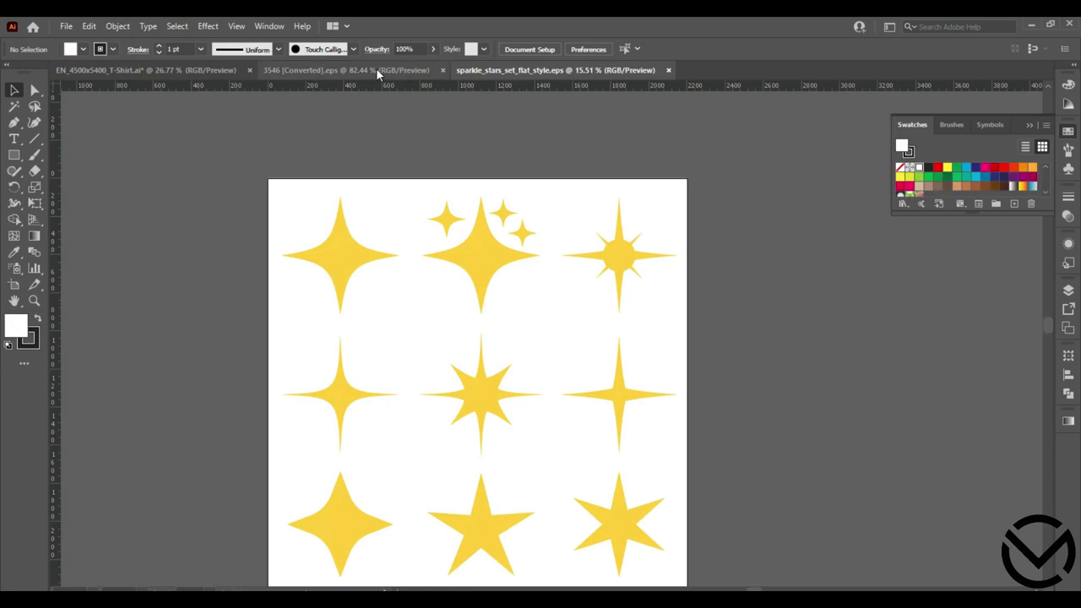
click(376, 68)
click(486, 70)
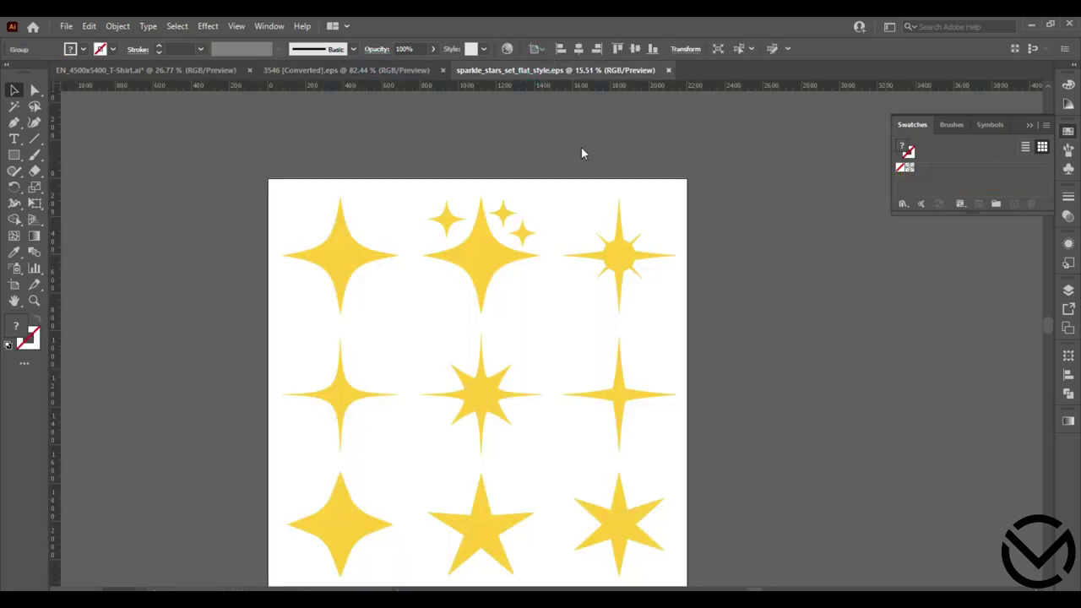
Step: Ungroup the sparkle stars, bring the thin four-pointed star from the second row into the T-shirt document, and place it small below the emoji's right side
click(344, 403)
right_click(342, 399)
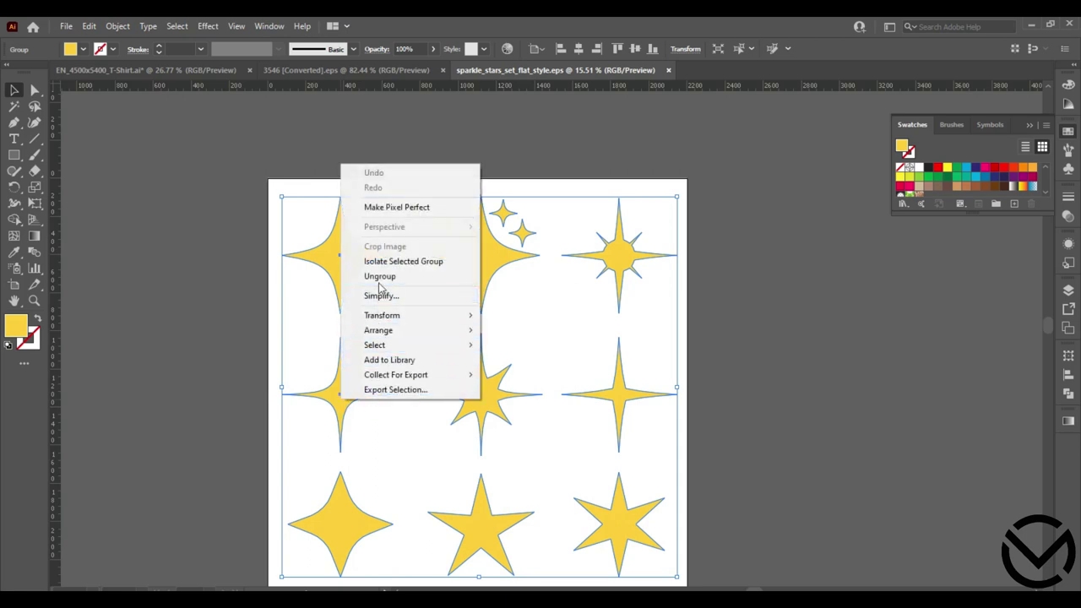
click(379, 277)
click(241, 280)
click(343, 400)
drag(344, 401, 322, 303)
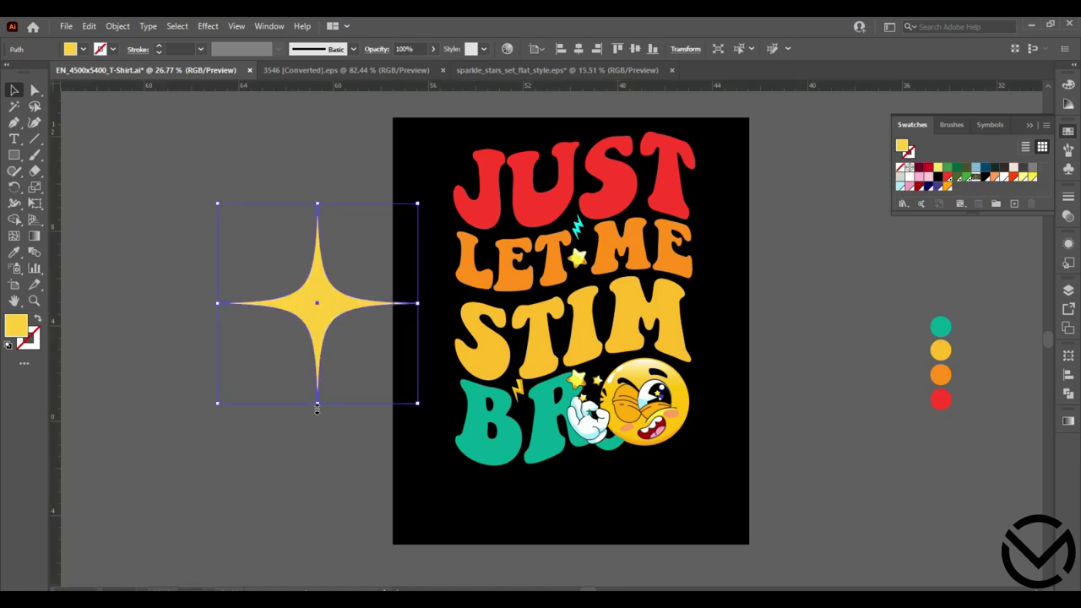
drag(316, 406, 688, 436)
click(321, 260)
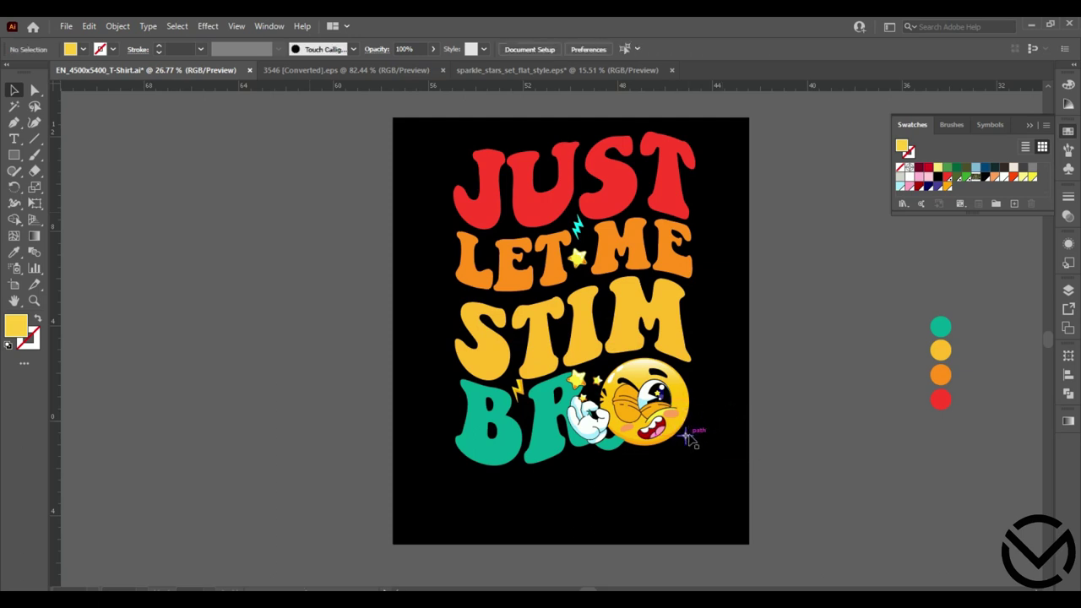
Step: Duplicate the small star onto the upper end of JUST, between JUST and LET, and above the S of STIM
click(686, 436)
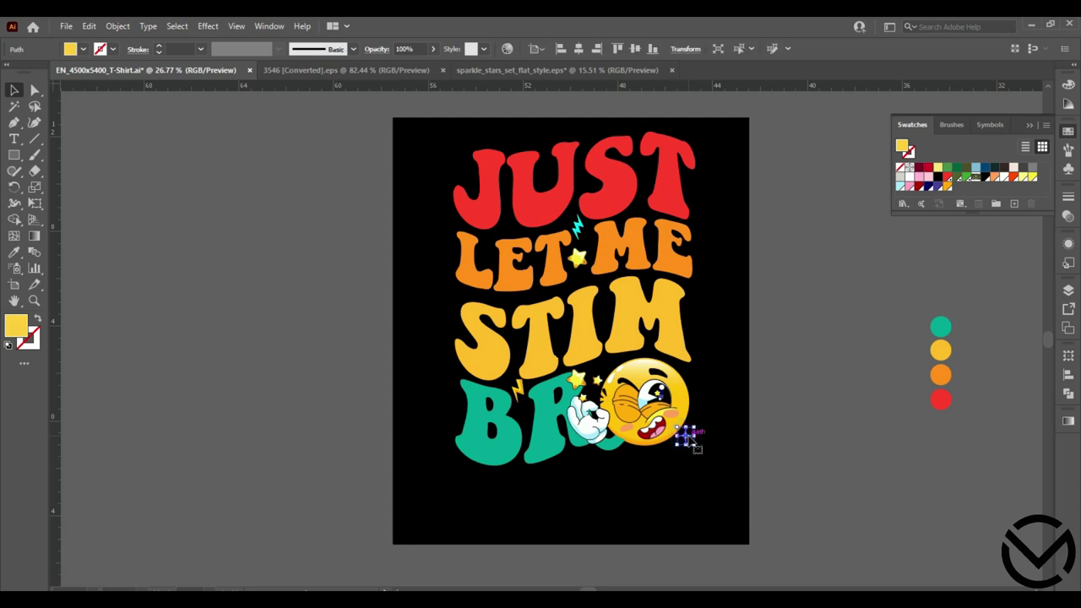
drag(686, 436, 456, 297)
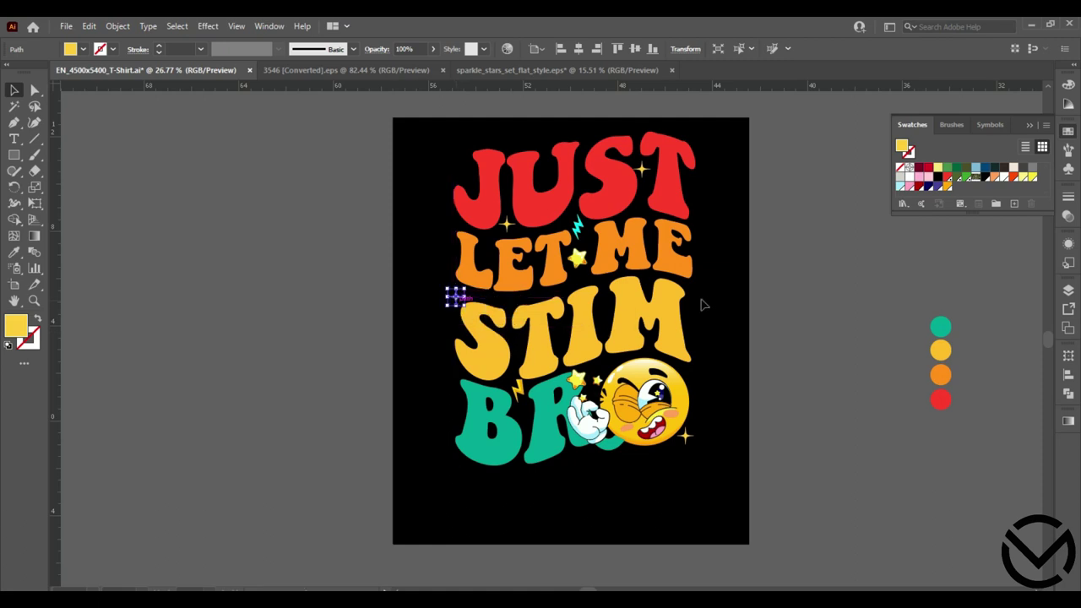
click(705, 300)
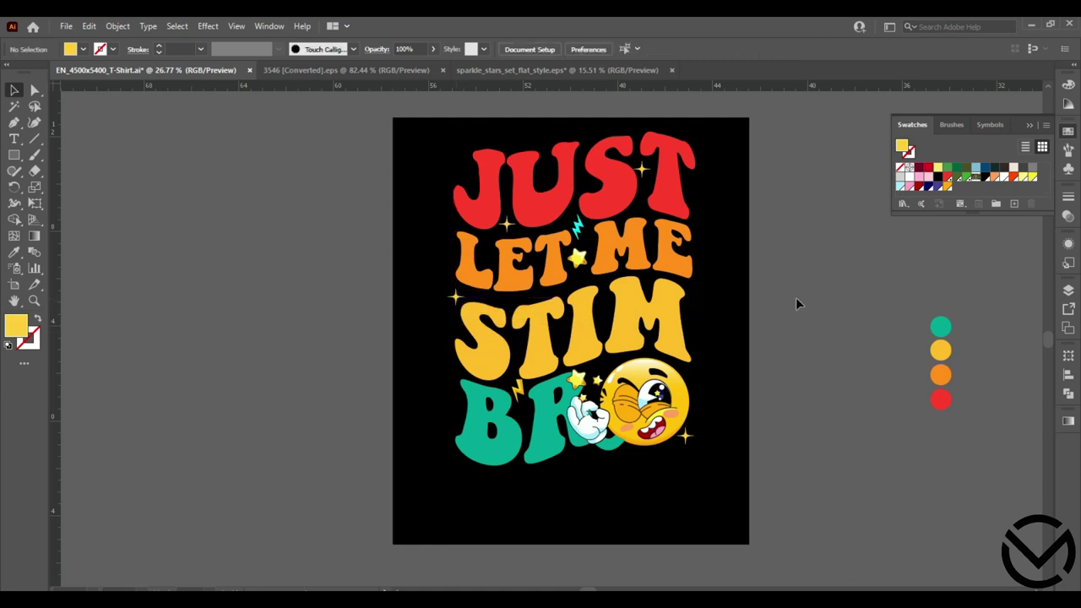
Step: Replace the star above the S of STIM with a scaled-down copy of the four-star sparkle cluster from sparkle_stars_set_flat_style.eps
click(455, 297)
click(442, 134)
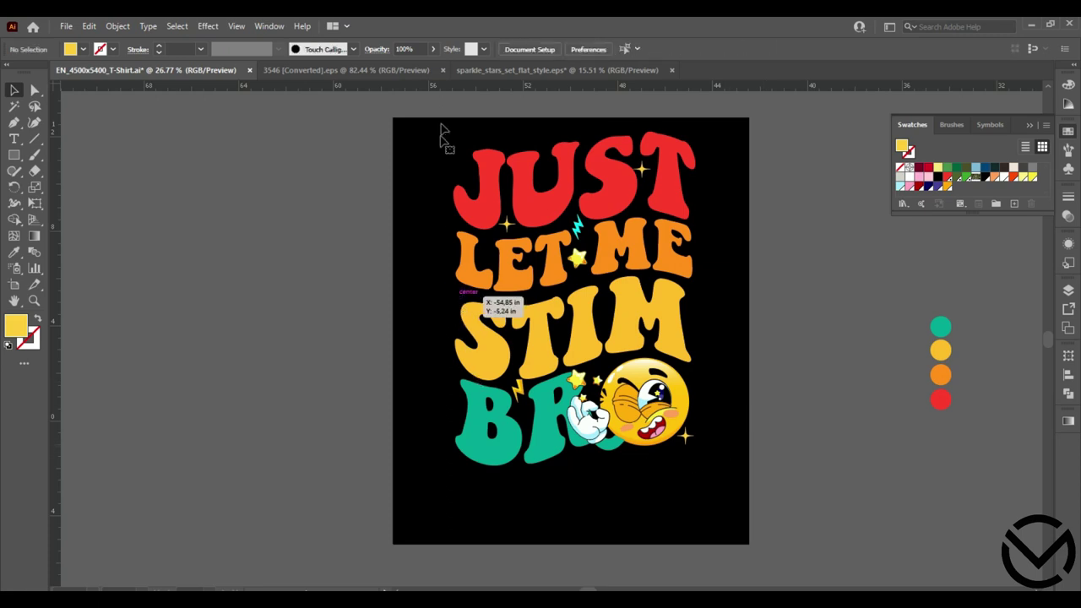
click(508, 70)
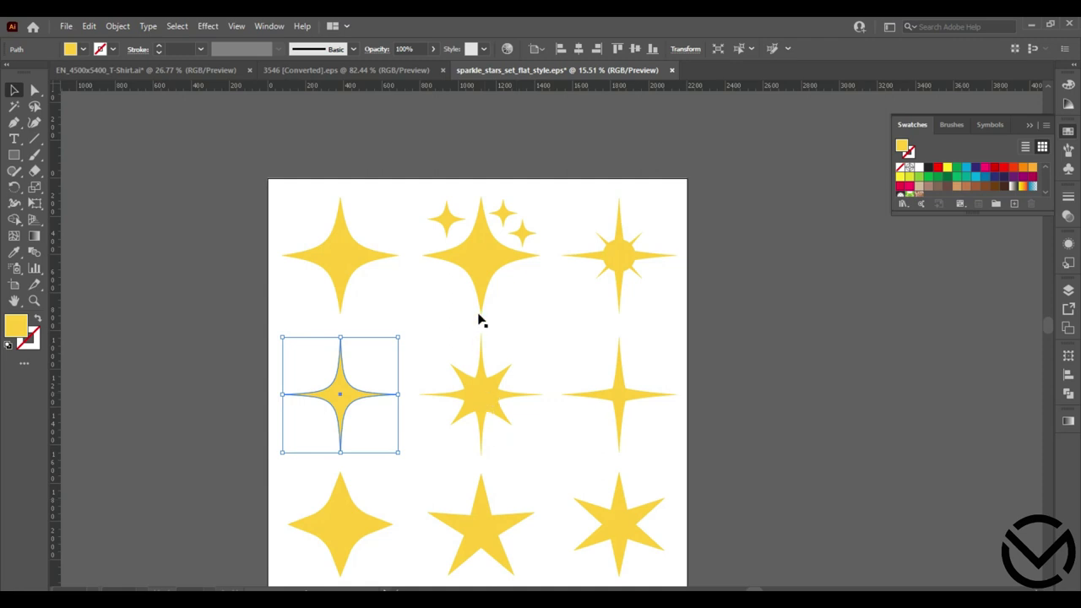
drag(481, 257, 328, 315)
click(242, 349)
drag(456, 331, 456, 295)
click(335, 317)
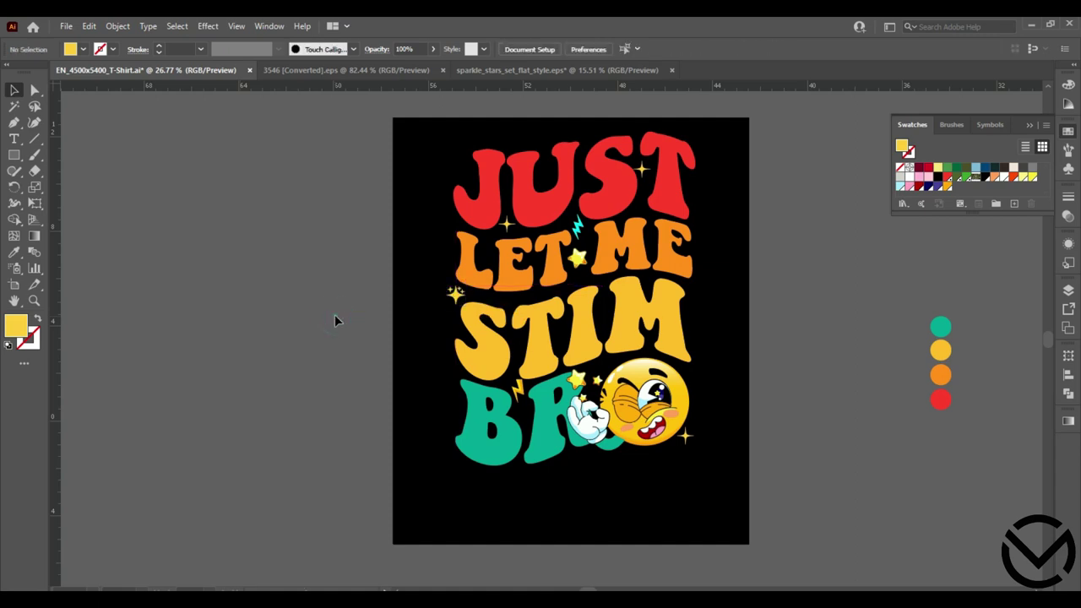
Step: Swap the two accents, putting the sparkle cluster beside the emoji's lower right and the single star above the S of STIM
drag(686, 435, 339, 365)
drag(454, 295, 683, 447)
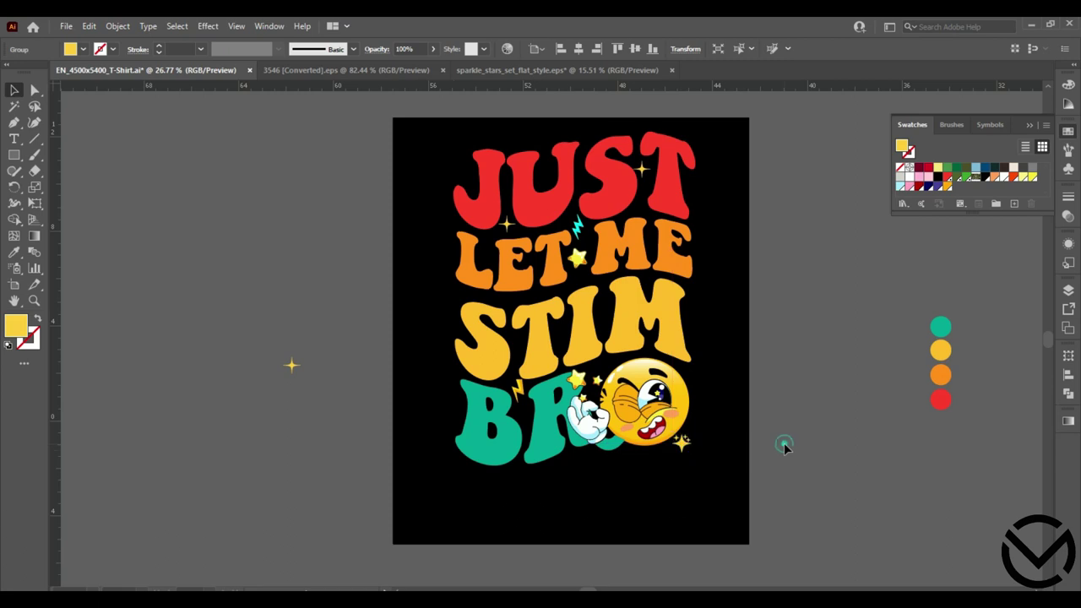
click(785, 444)
drag(292, 369, 458, 293)
click(805, 308)
Step: Group all the lettering, emoji and accents, then enlarge the group to fill most of the black artboard
click(726, 138)
click(724, 136)
drag(724, 137, 490, 493)
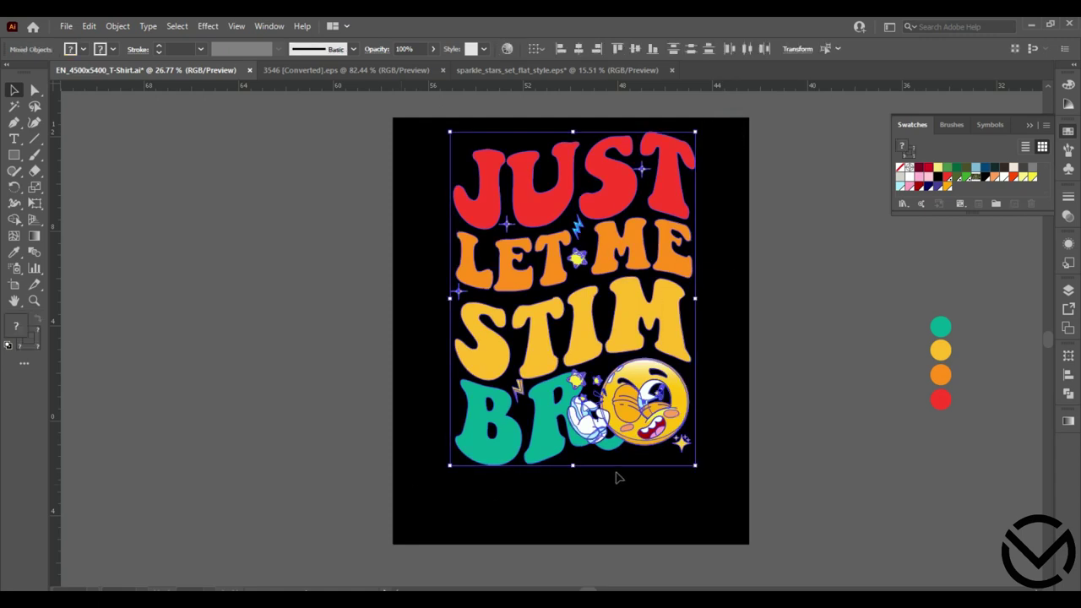
key(ctrl+g)
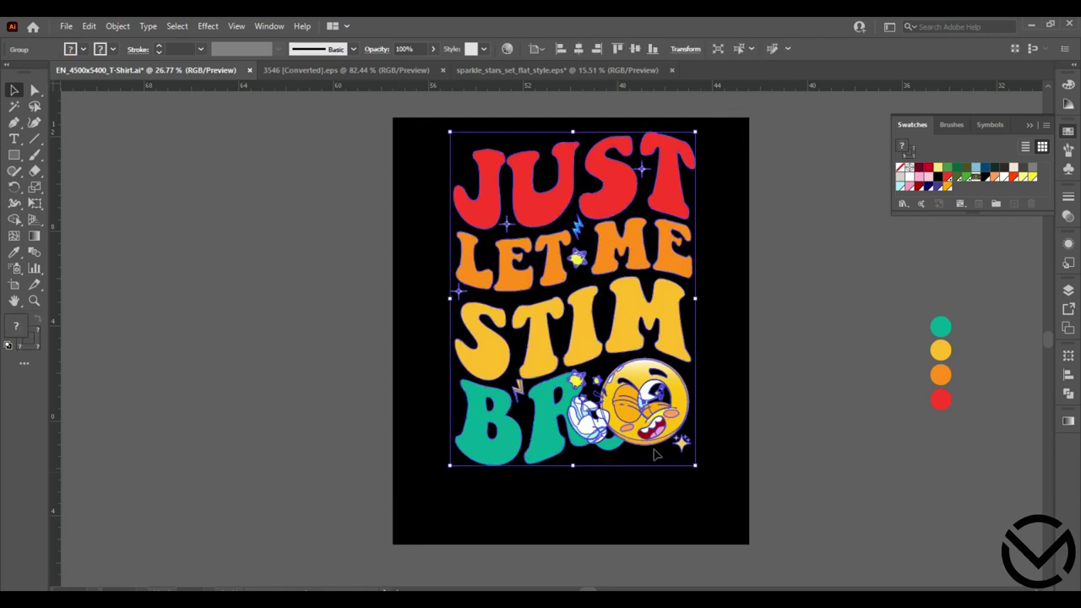
drag(696, 467, 733, 515)
mouse_move(675, 448)
mouse_down()
mouse_move(639, 438)
mouse_move(655, 449)
mouse_up()
Step: Centre the grouped design horizontally and vertically on the artboard and deselect it
click(578, 49)
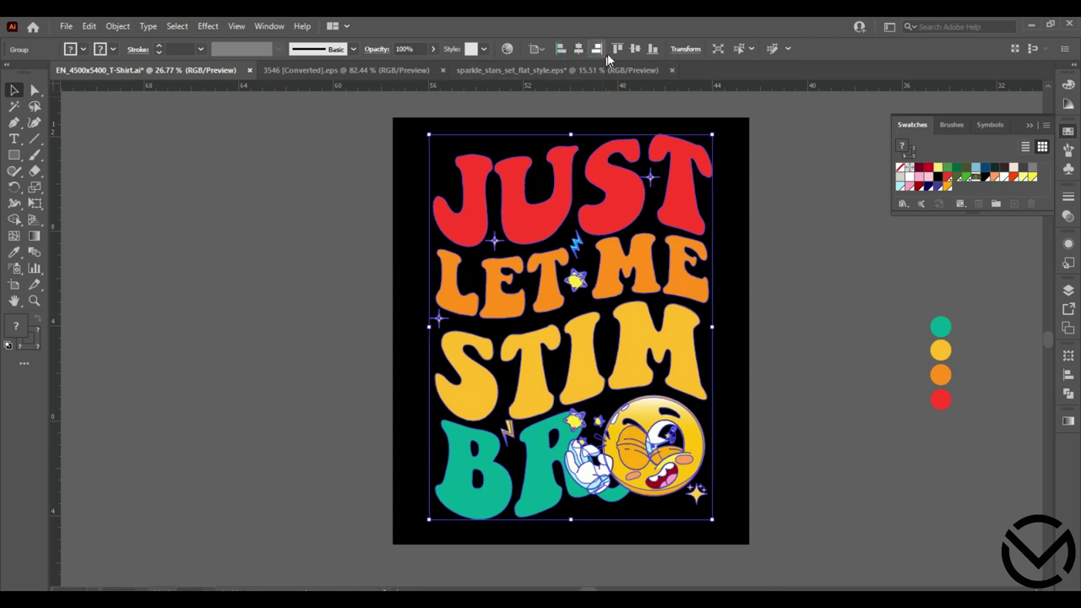
click(638, 49)
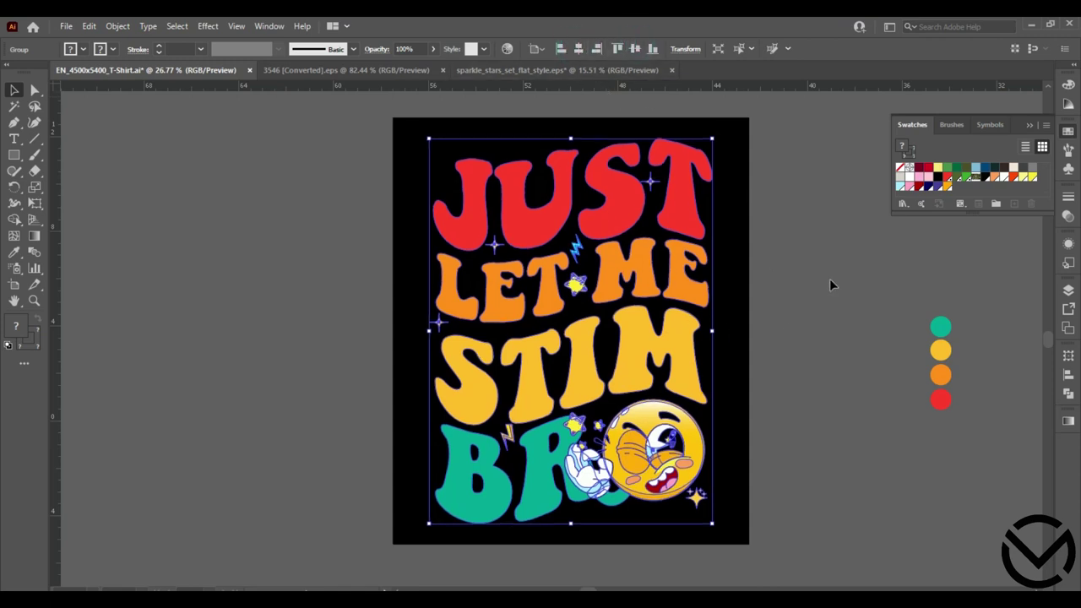
click(829, 279)
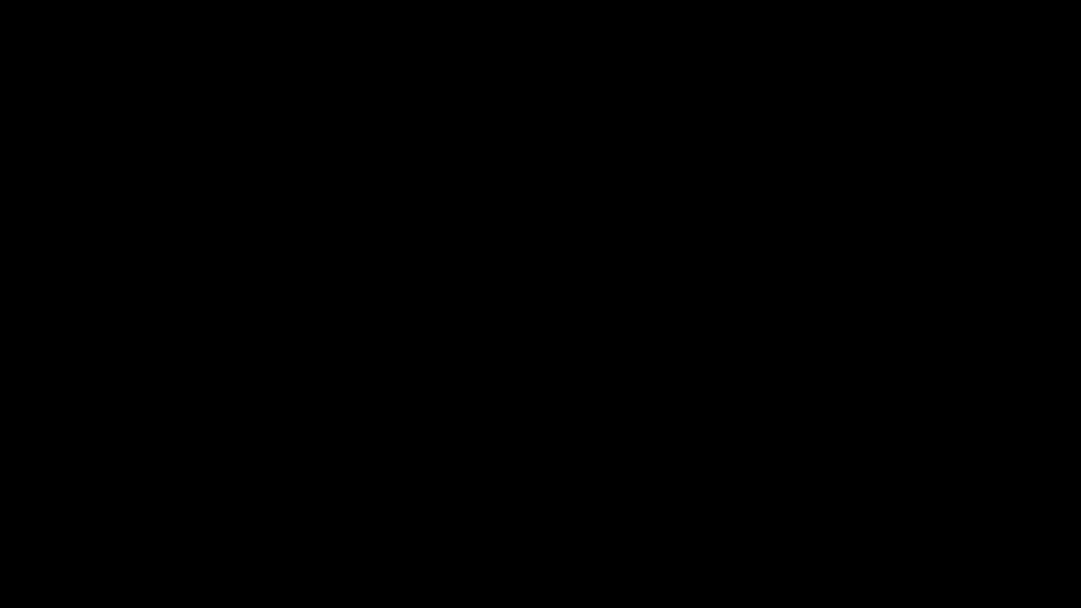